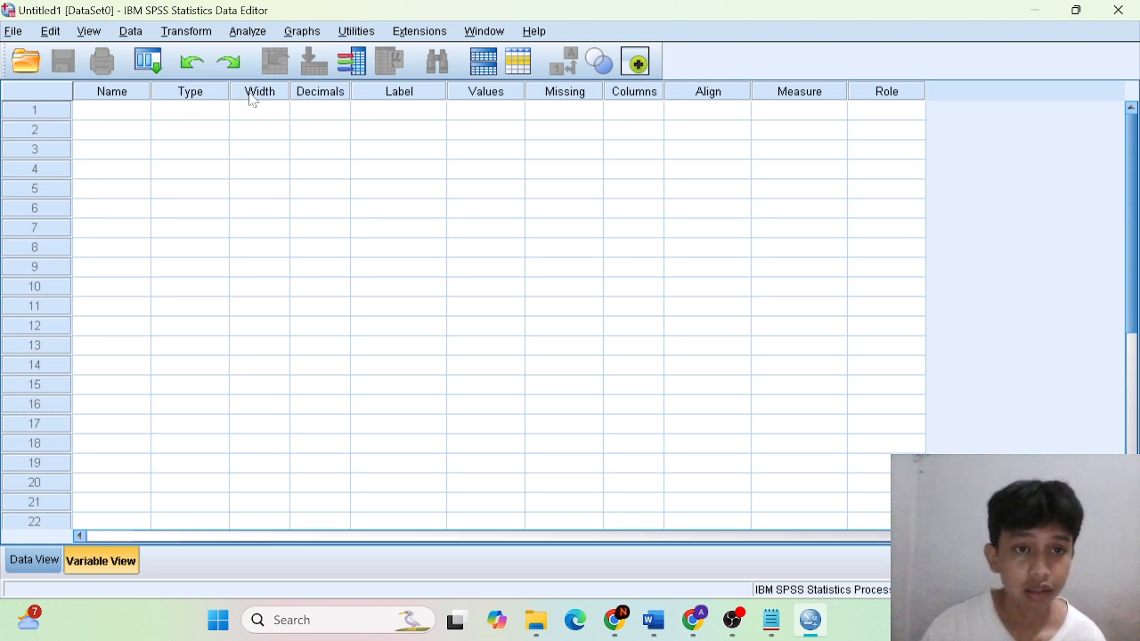
left_click(207, 95)
left_click(249, 94)
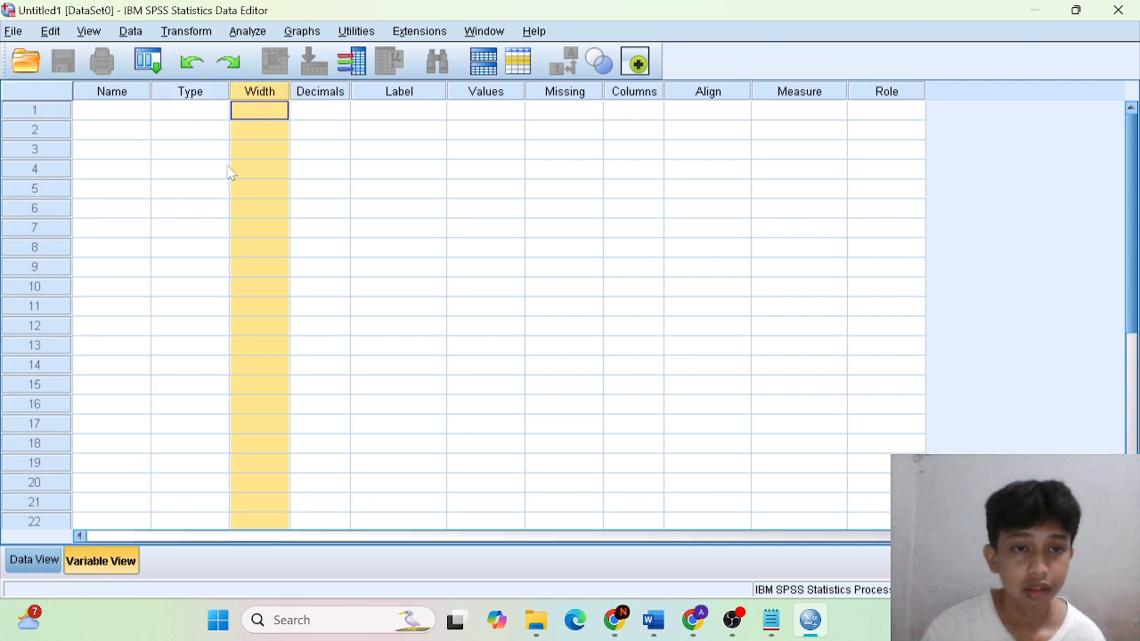
left_click(313, 96)
left_click(270, 110)
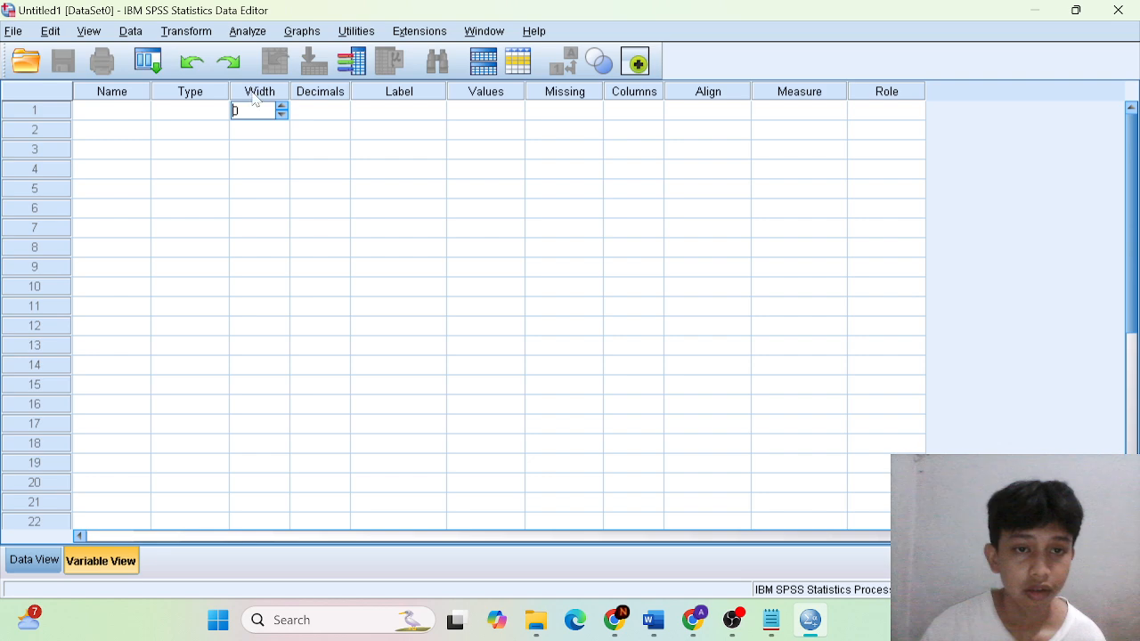
Define a numeric variable named X with 0 decimals in the first row of the variable list
left_click(208, 110)
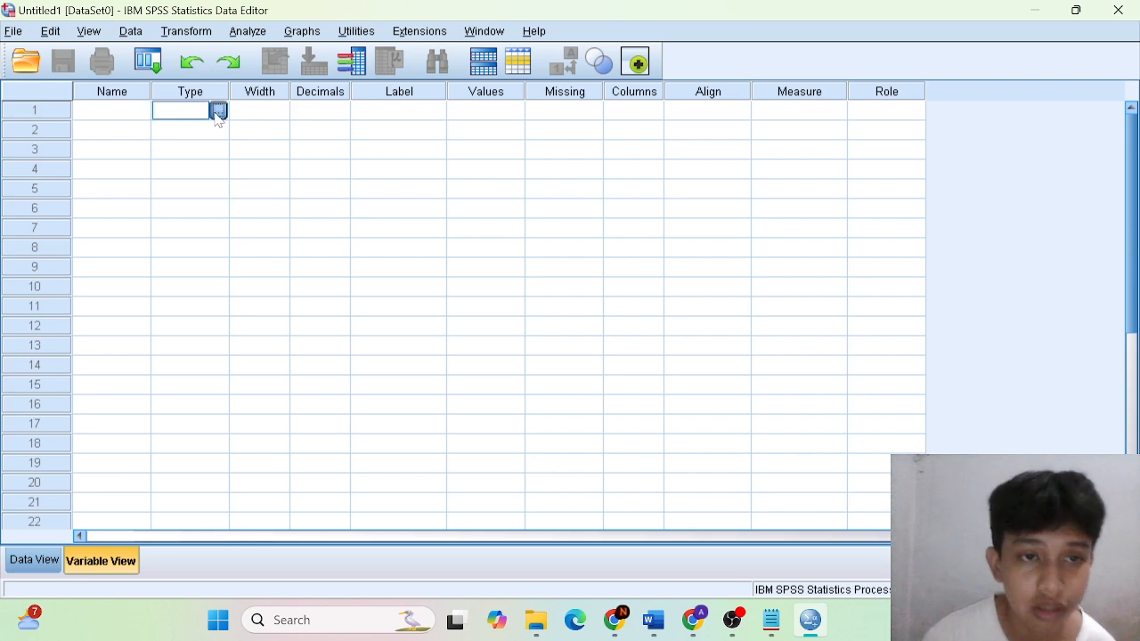
left_click(222, 110)
left_click(520, 427)
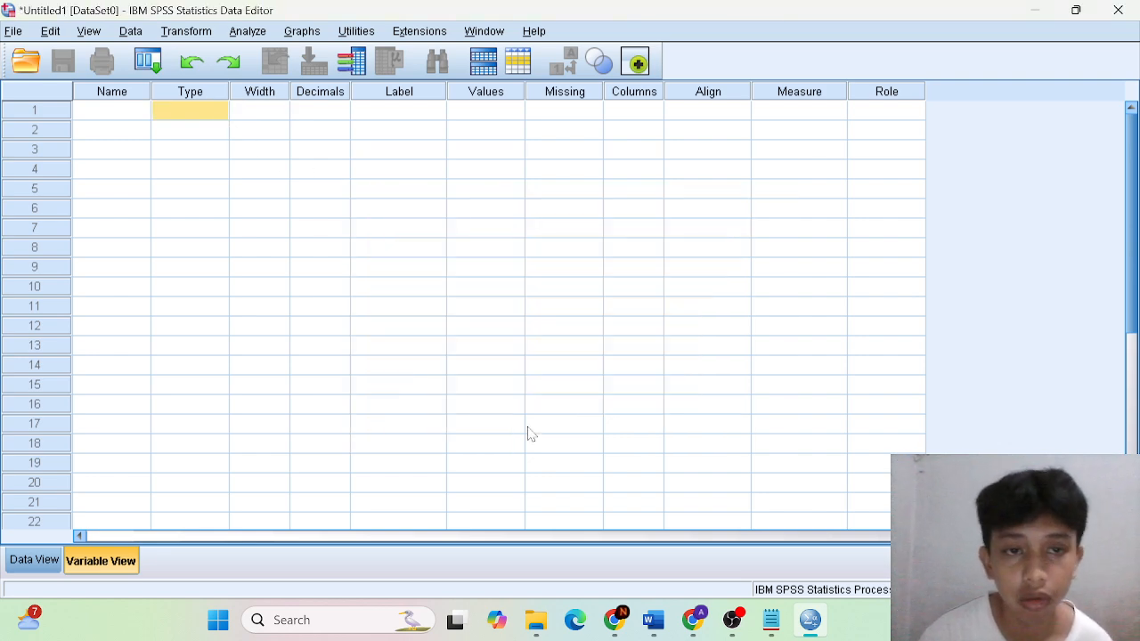
left_click(140, 116)
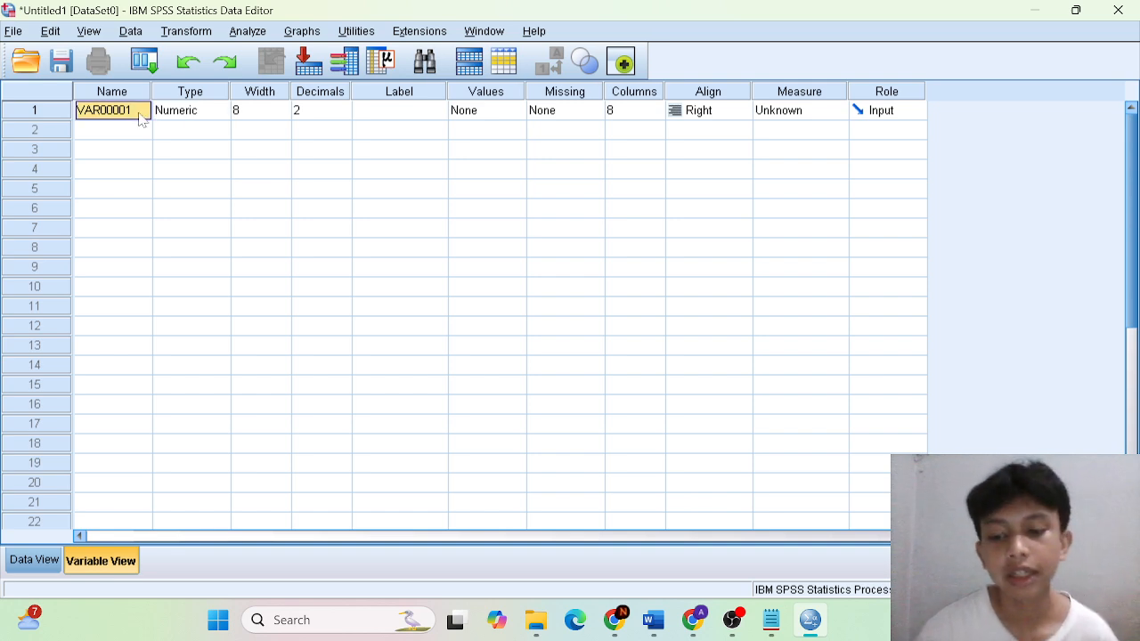
key("BackSpace")
type("X")
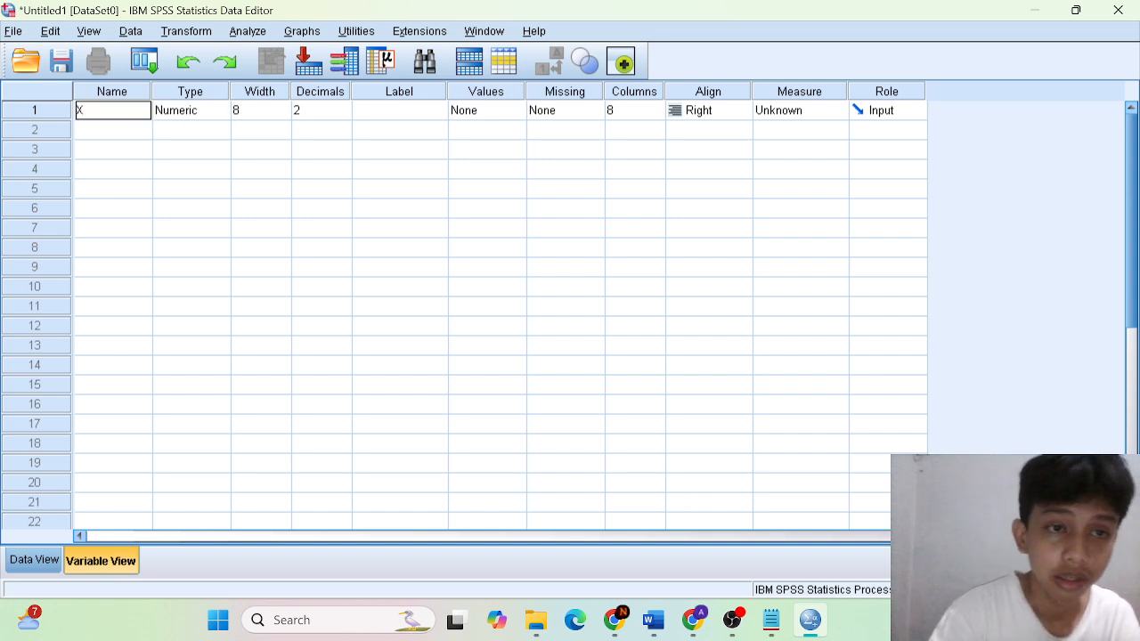
left_click(313, 111)
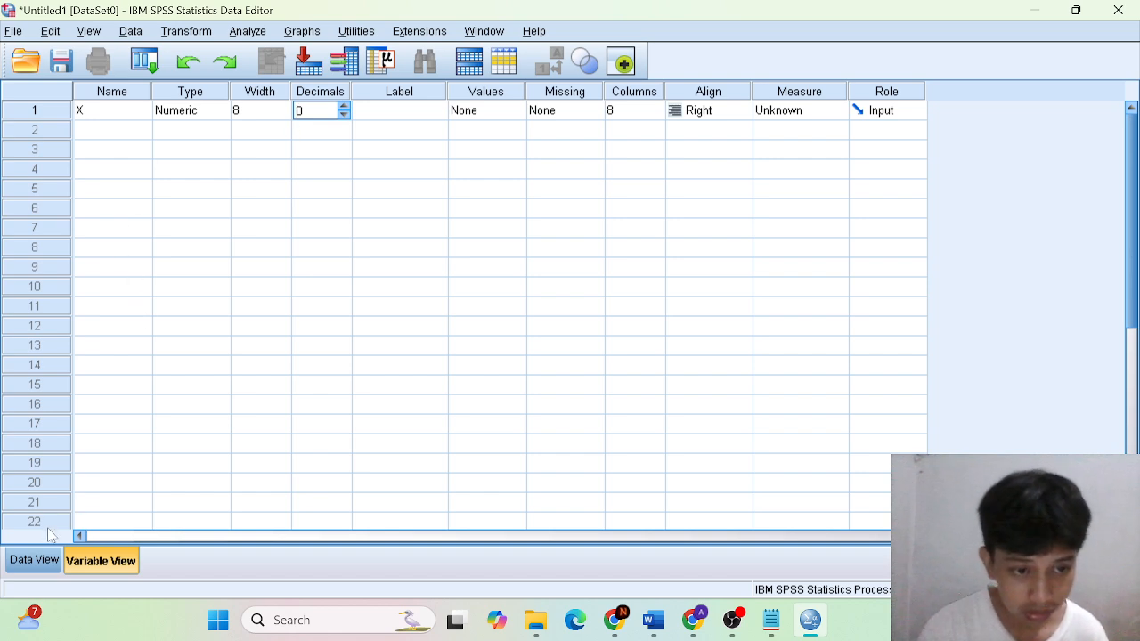
Show the data sheet, switch to Notepad and copy the full list of numbers from 66 down to 103
left_click(38, 561)
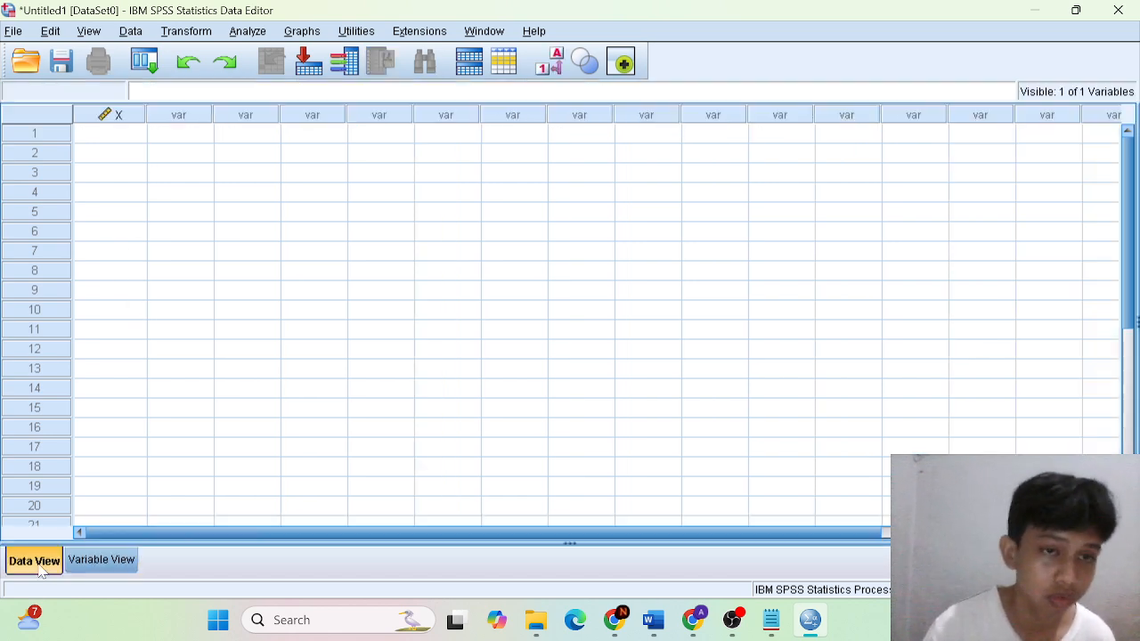
left_click(126, 139)
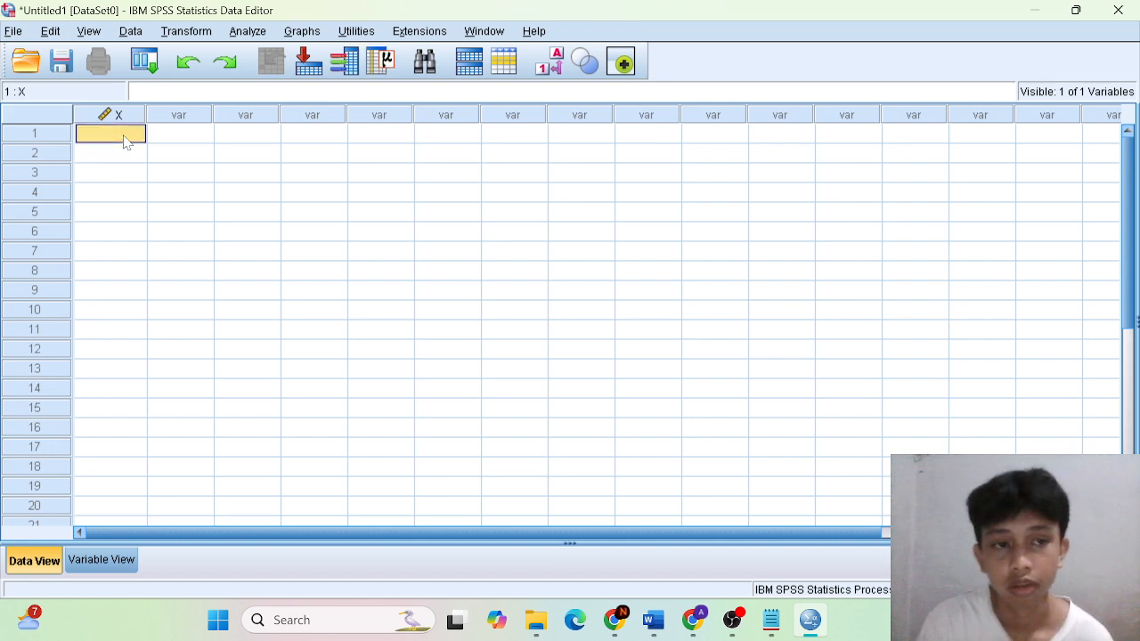
left_click(771, 620)
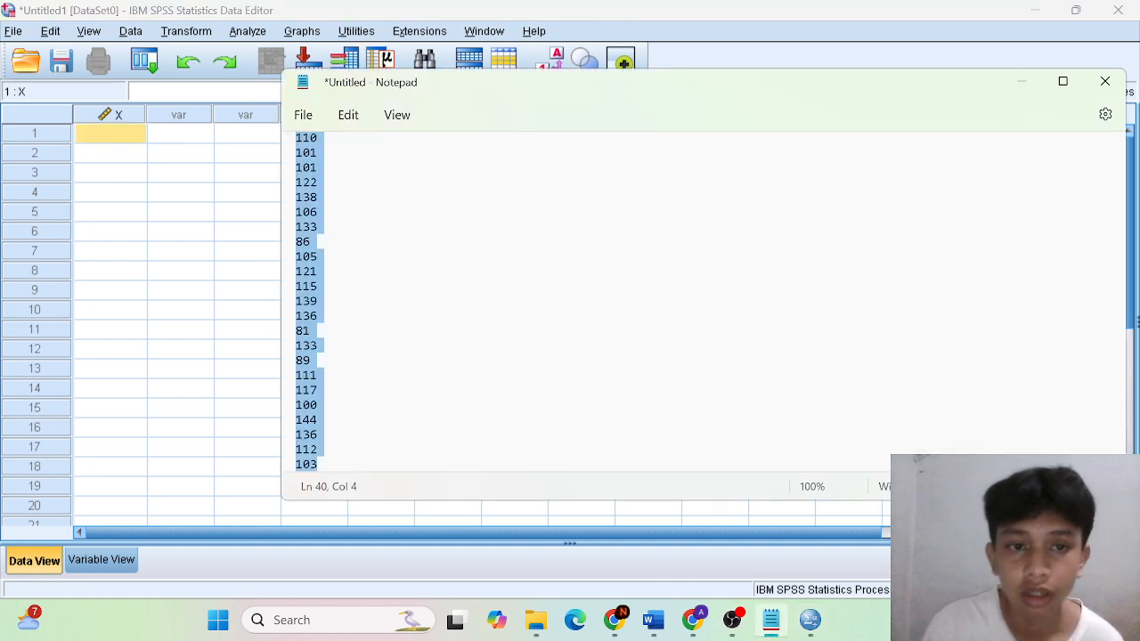
left_click(342, 229)
scroll(342, 229, "up", 6)
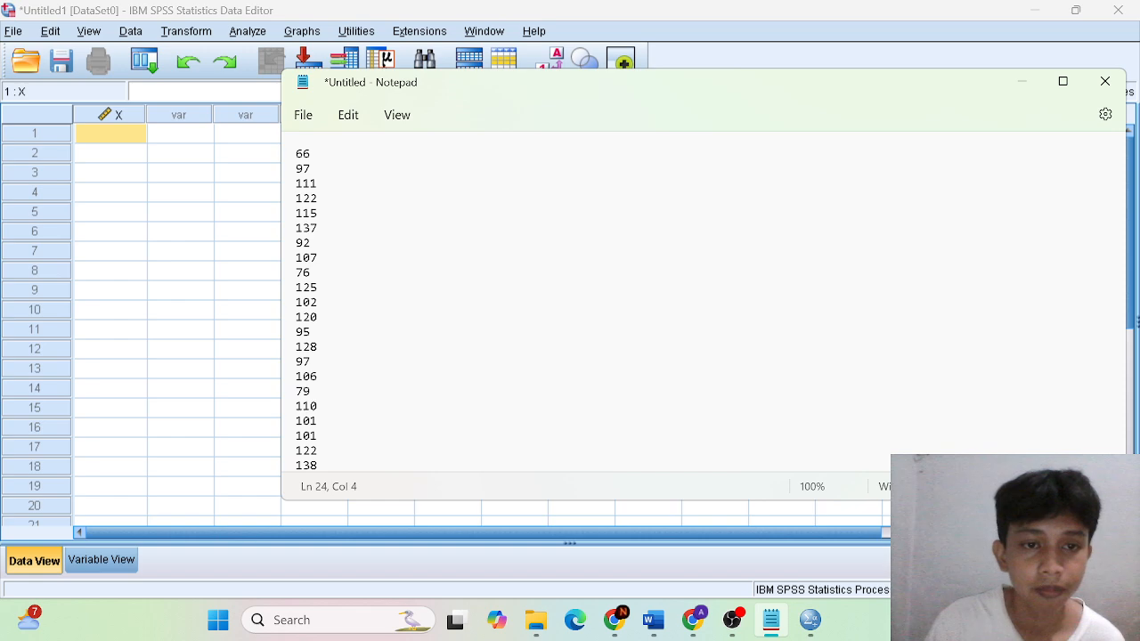
left_click_drag(296, 154, 334, 486)
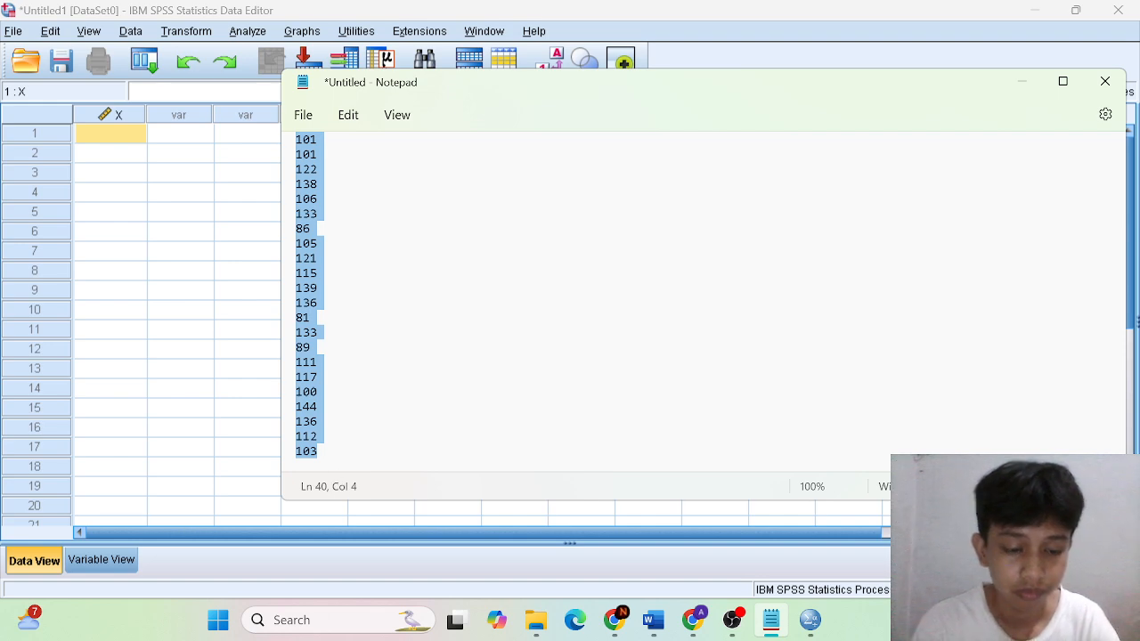
Return to SPSS and paste the copied numbers into variable X starting at row 1
left_click(127, 171)
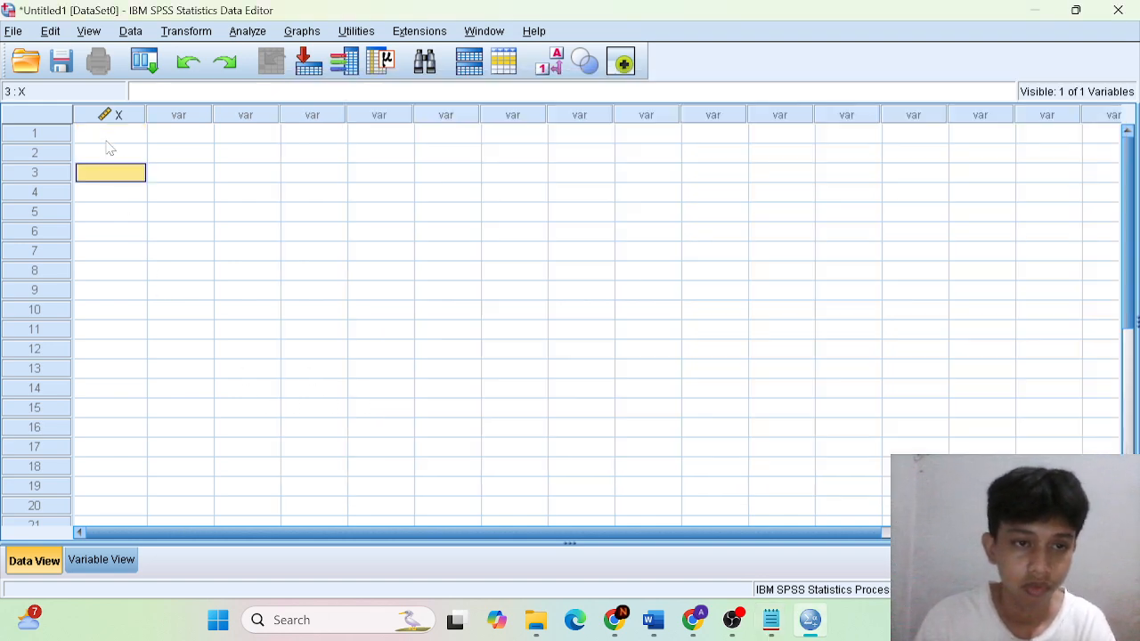
left_click(112, 135)
key("ctrl+v")
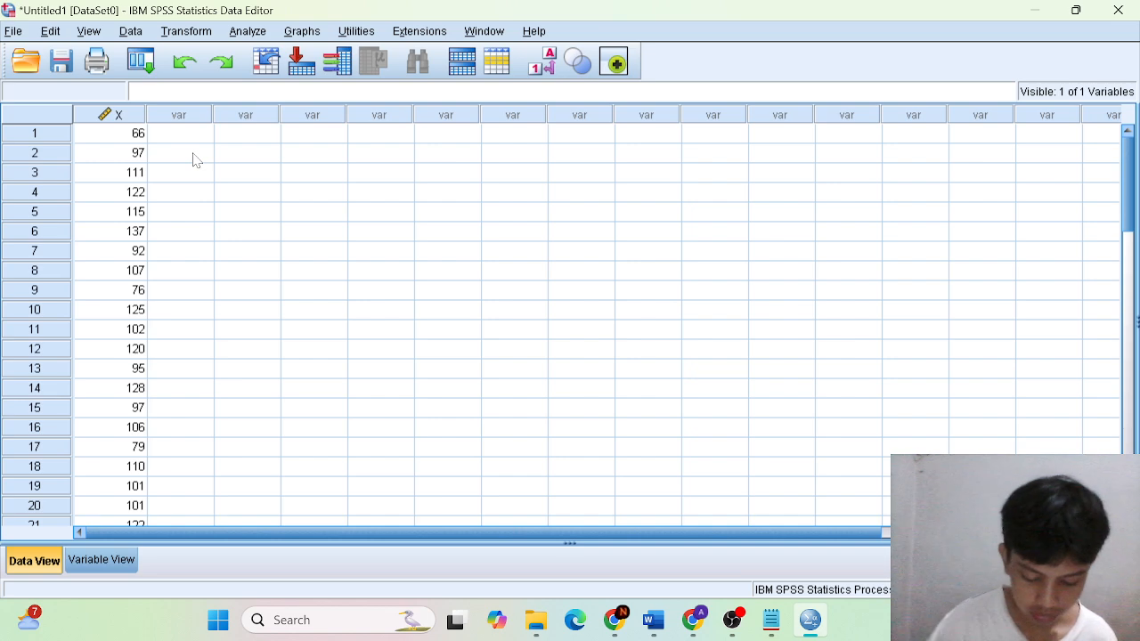
Save the dataset on drive D: as an SPSS Statistics file named Contoh51
left_click(14, 31)
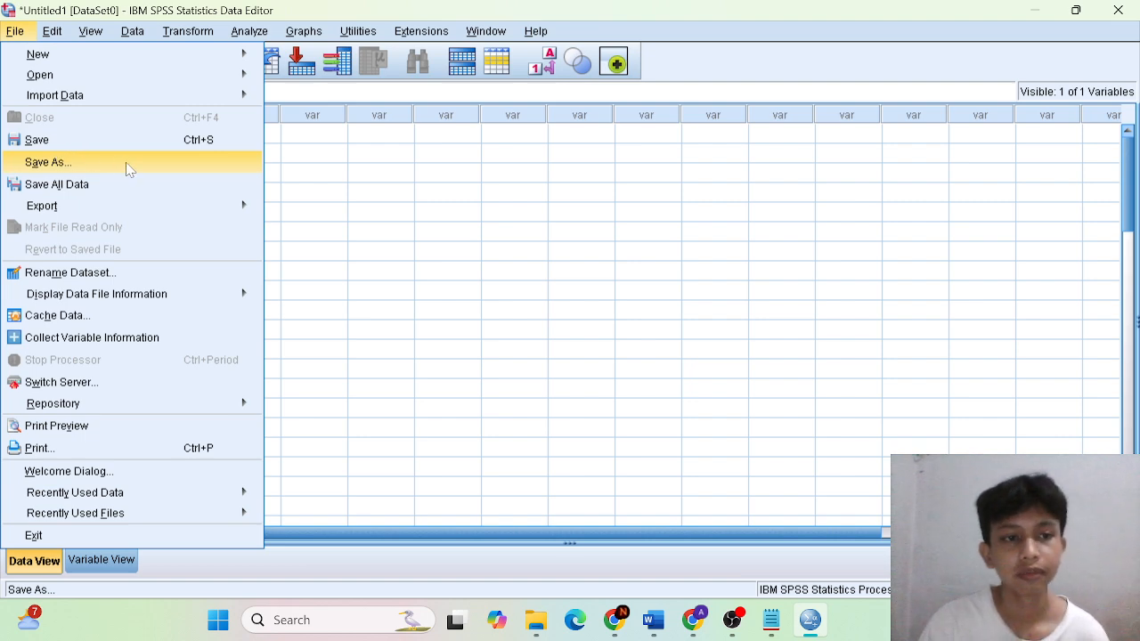
left_click(97, 161)
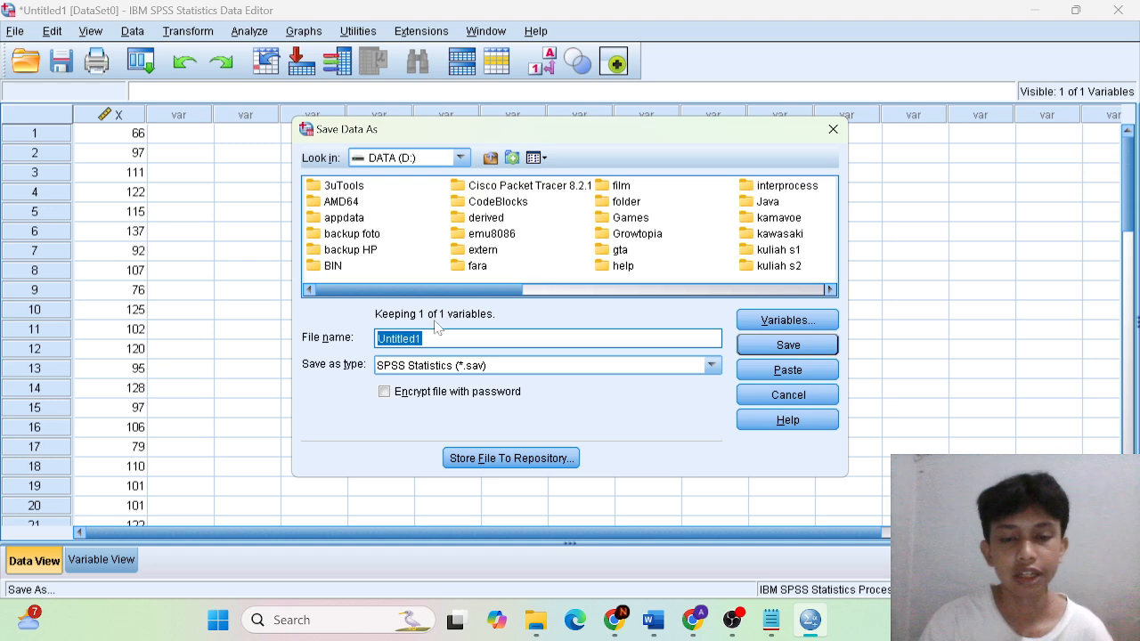
key("BackSpace")
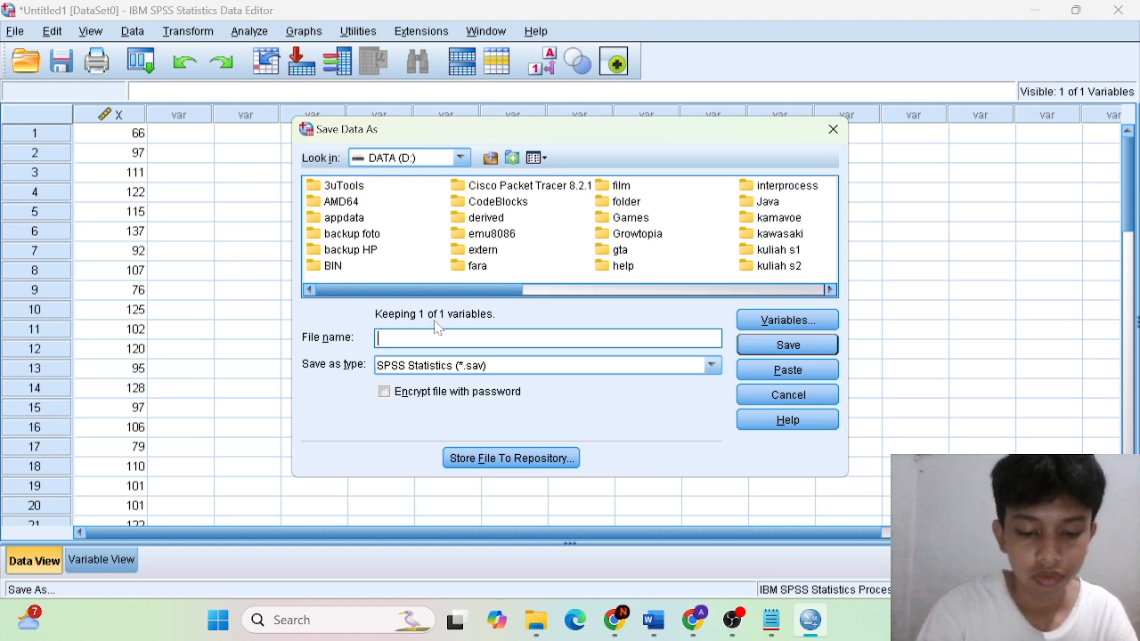
type("Cont")
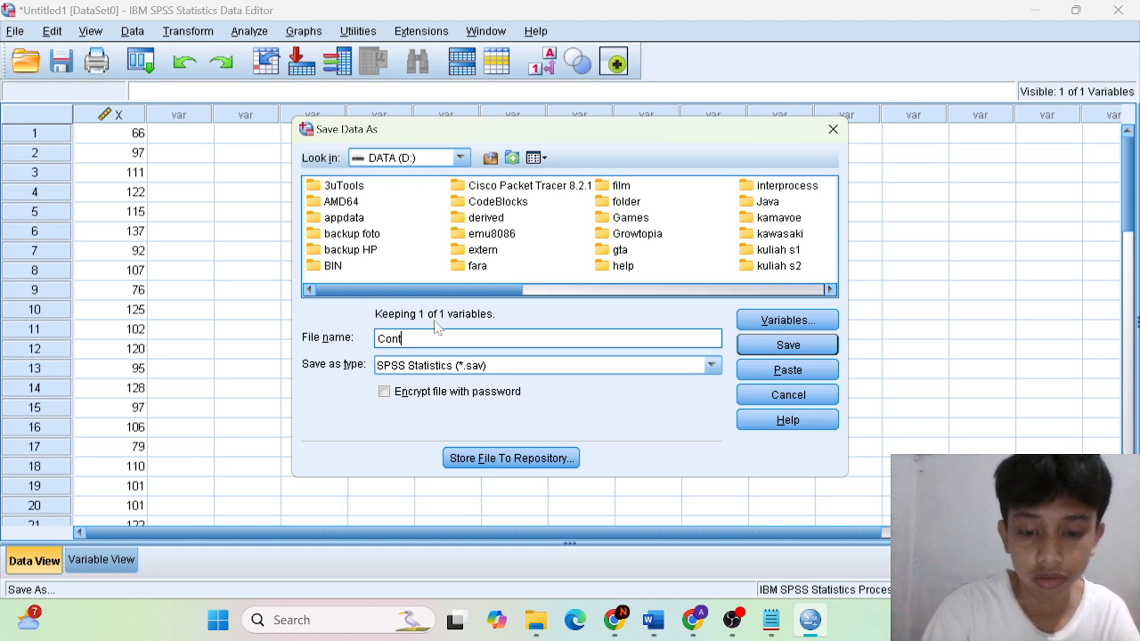
type("oh51")
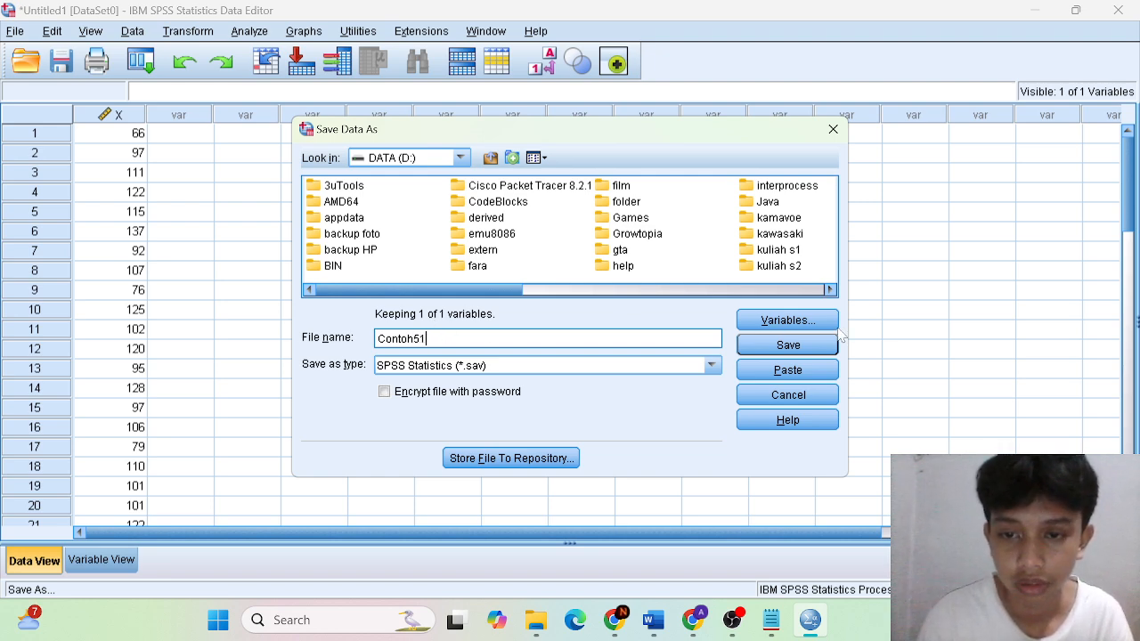
left_click(787, 345)
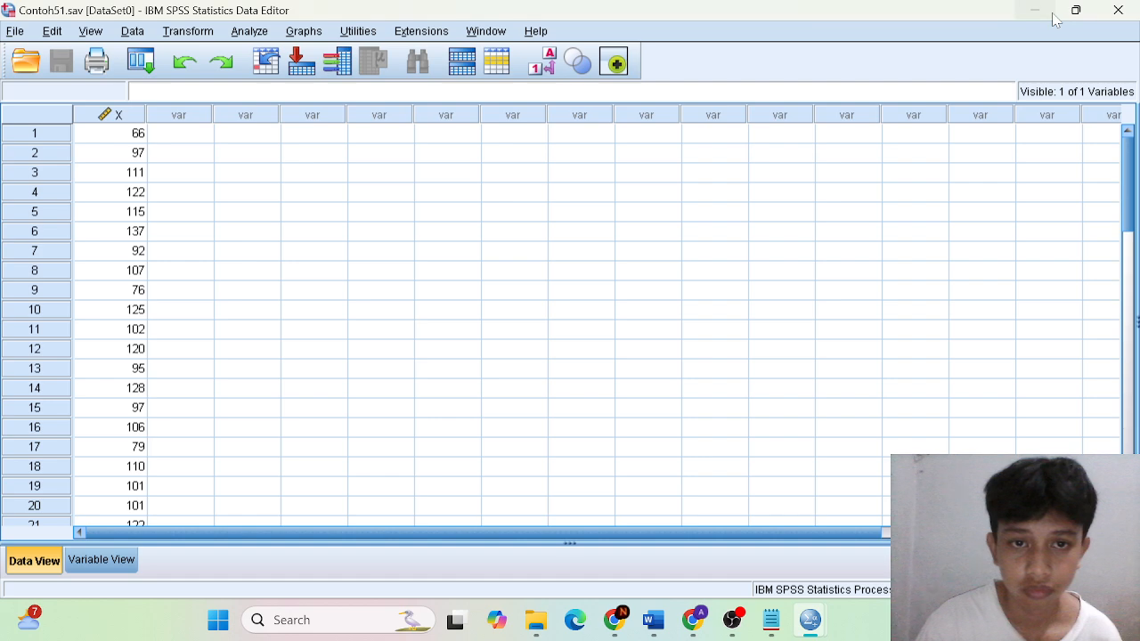
left_click(1046, 15)
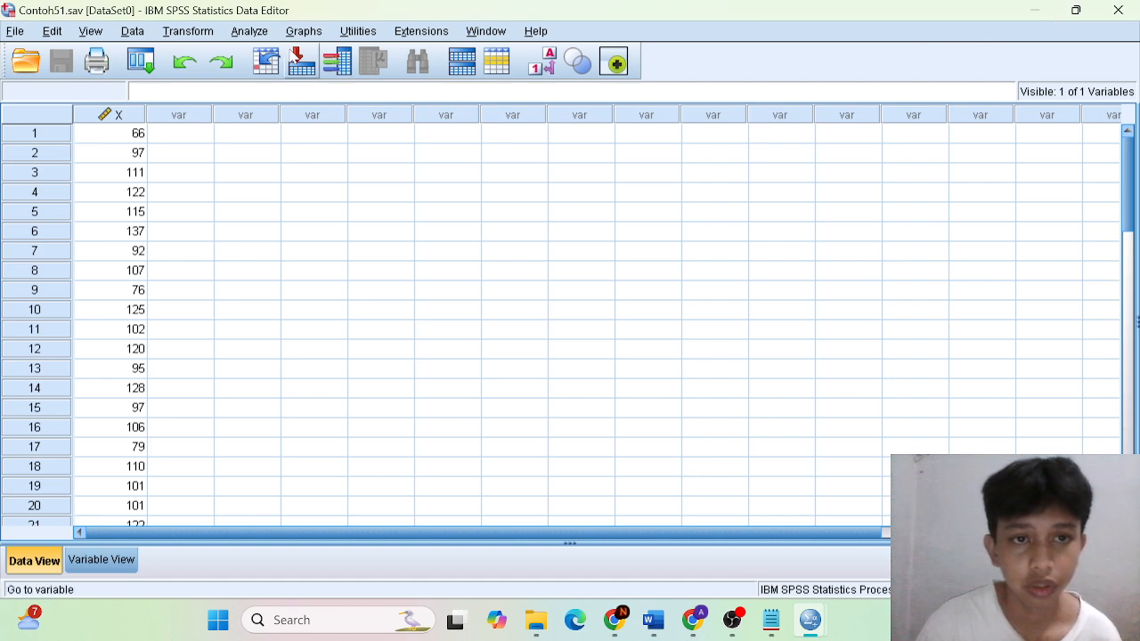
Start a Frequencies analysis from the descriptive statistics and add X as the variable to analyse
left_click(264, 34)
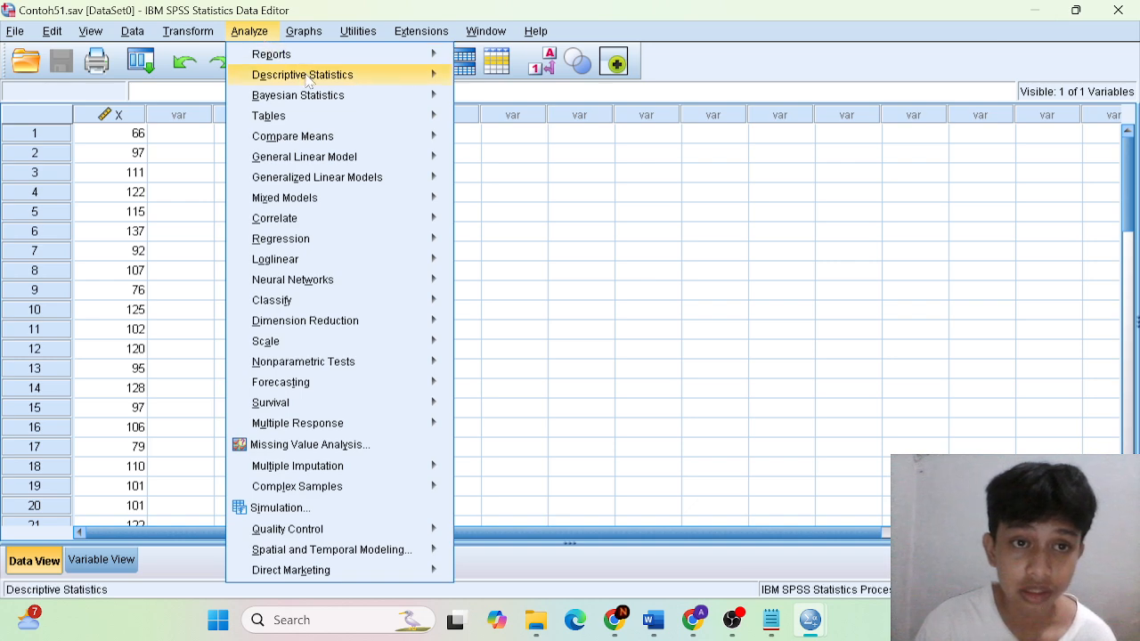
mouse_move(308, 79)
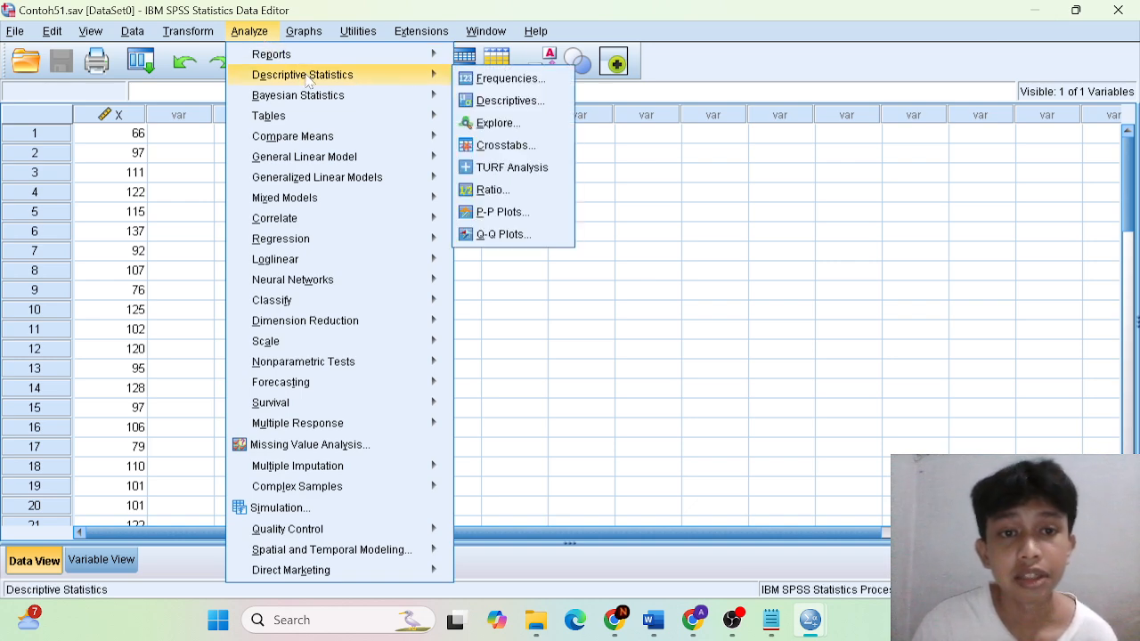
left_click(486, 79)
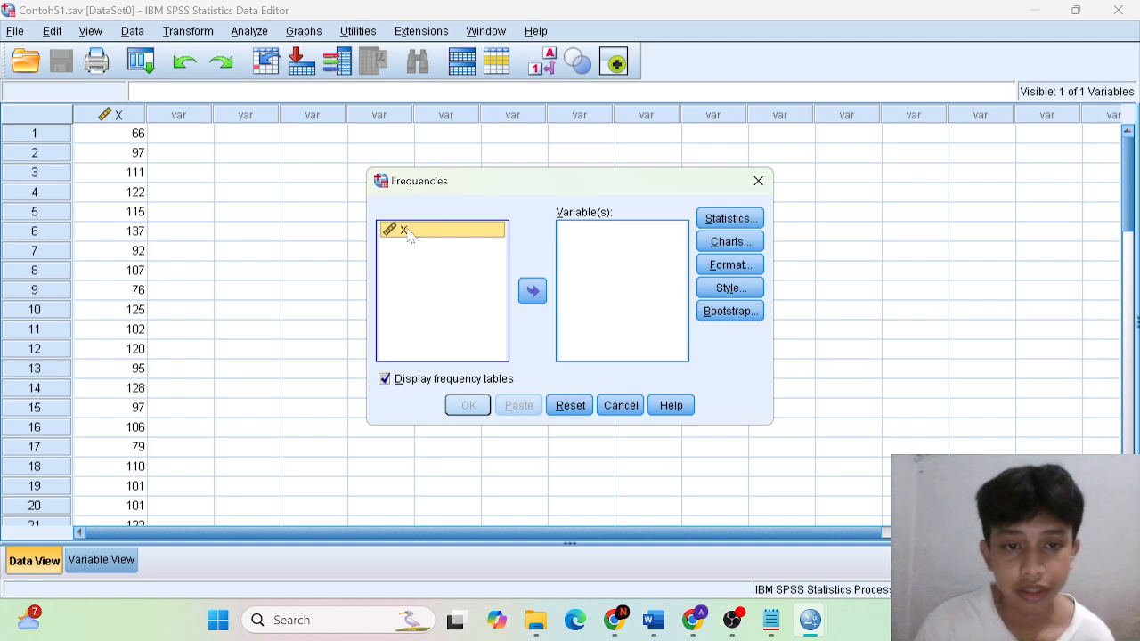
left_click(533, 292)
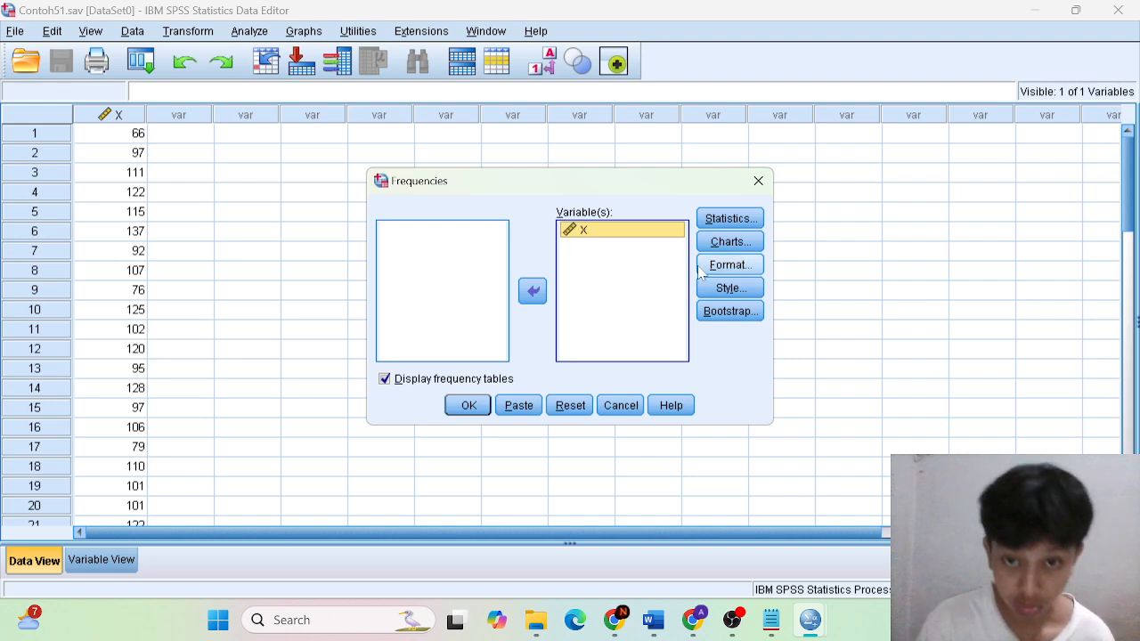
Set the Frequencies chart type to Histograms with the normal curve shown on the histogram
left_click(721, 243)
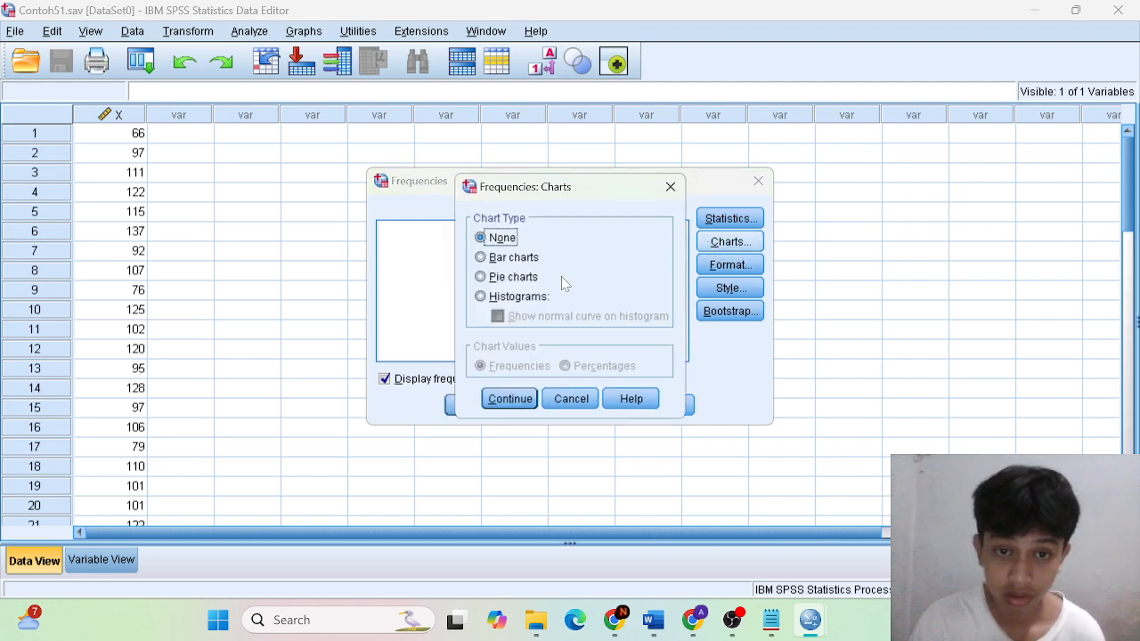
left_click(532, 297)
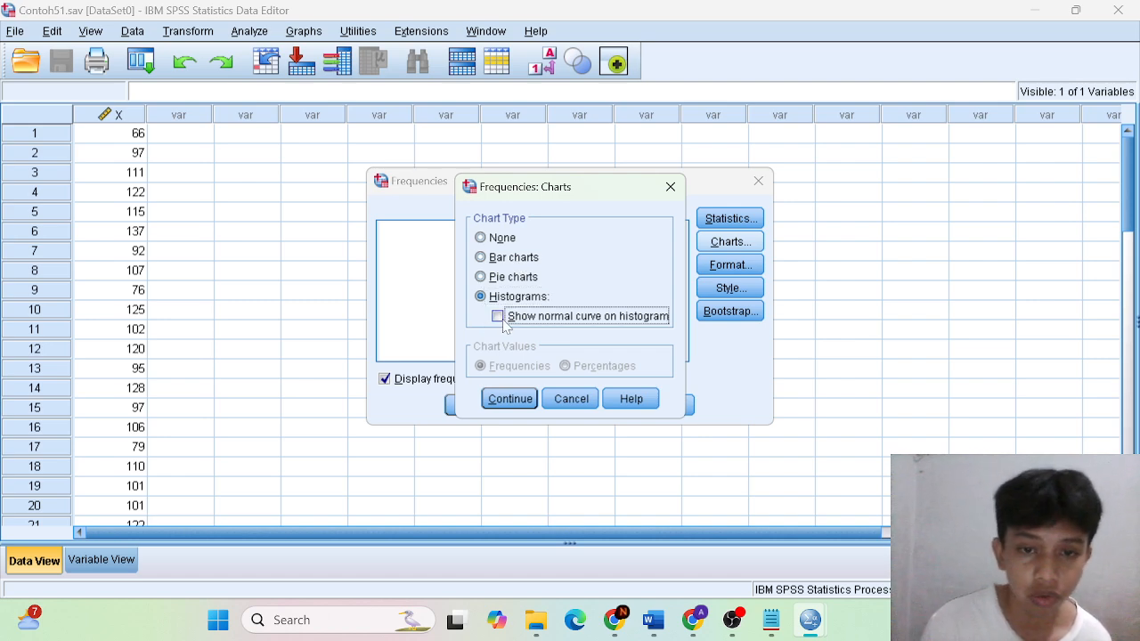
left_click(498, 318)
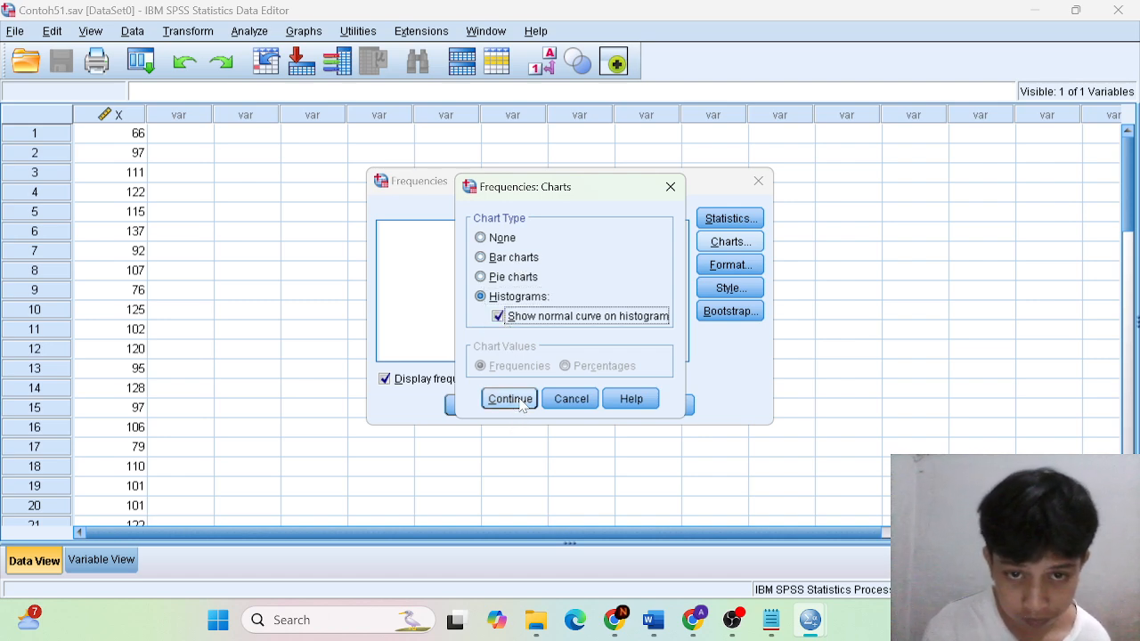
left_click(520, 401)
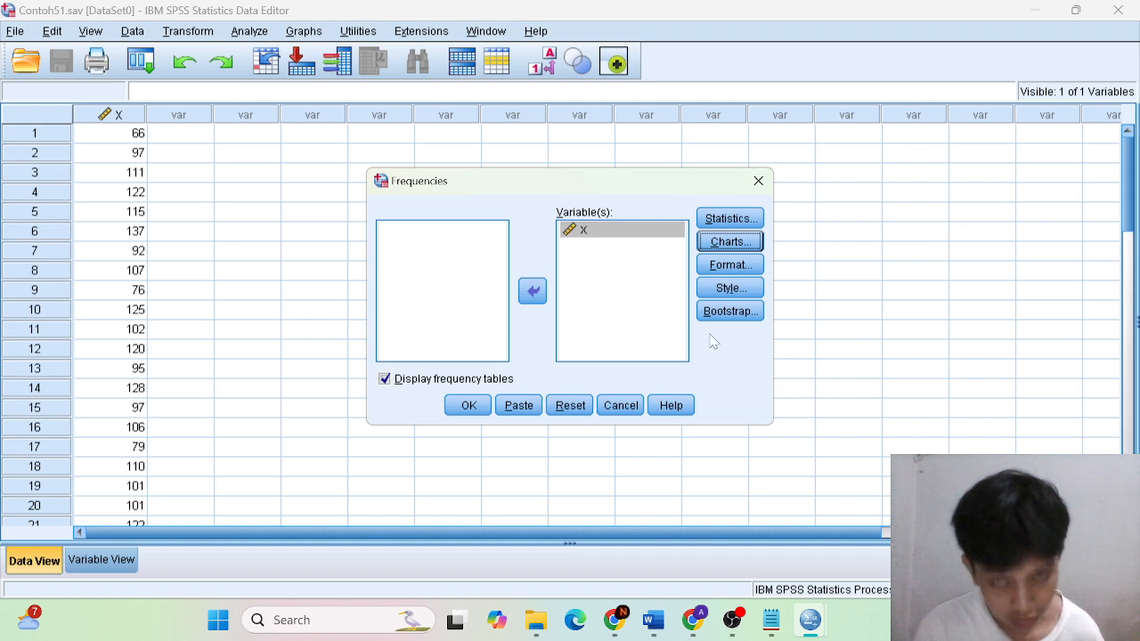
Run the Frequencies analysis and review the frequency table and histogram of X in the output
left_click(469, 406)
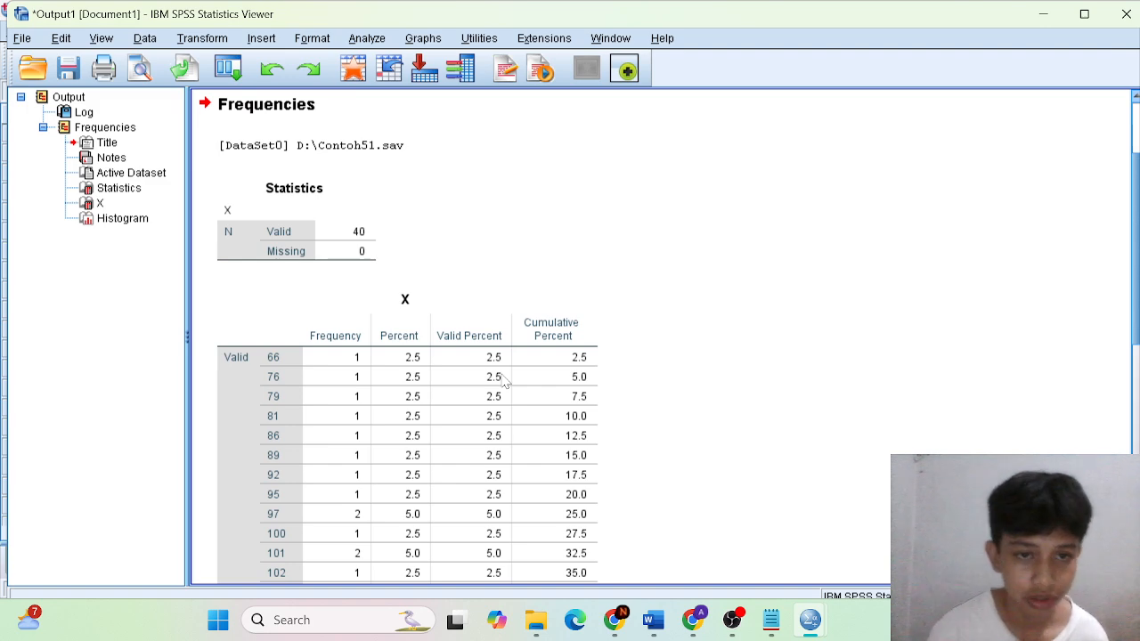
scroll(403, 285, "down", 3)
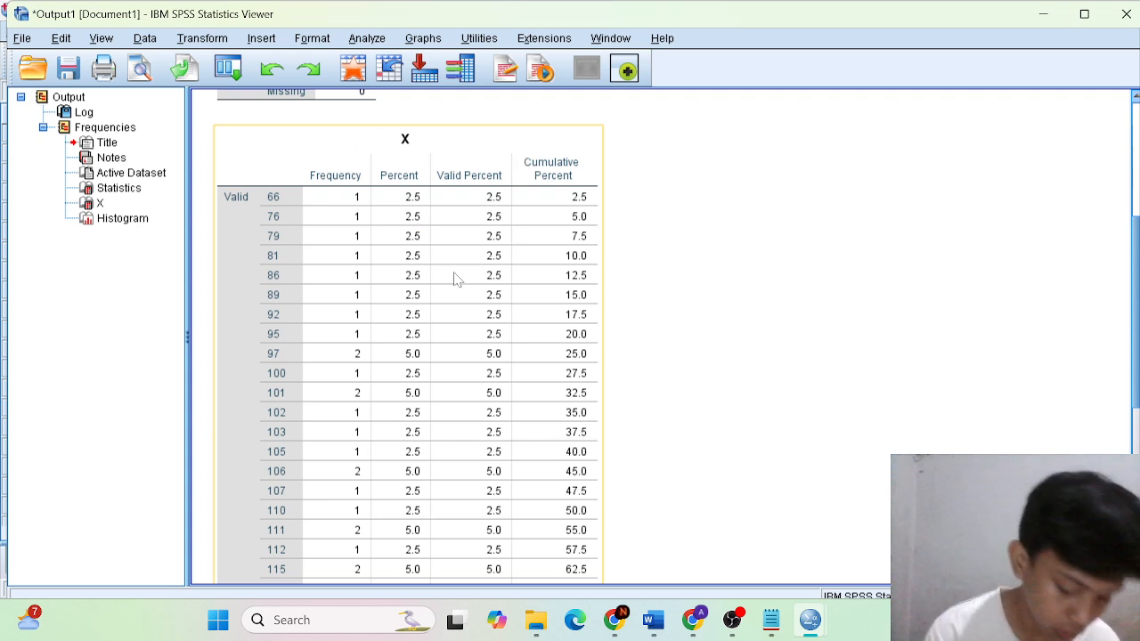
scroll(440, 267, "down", 3)
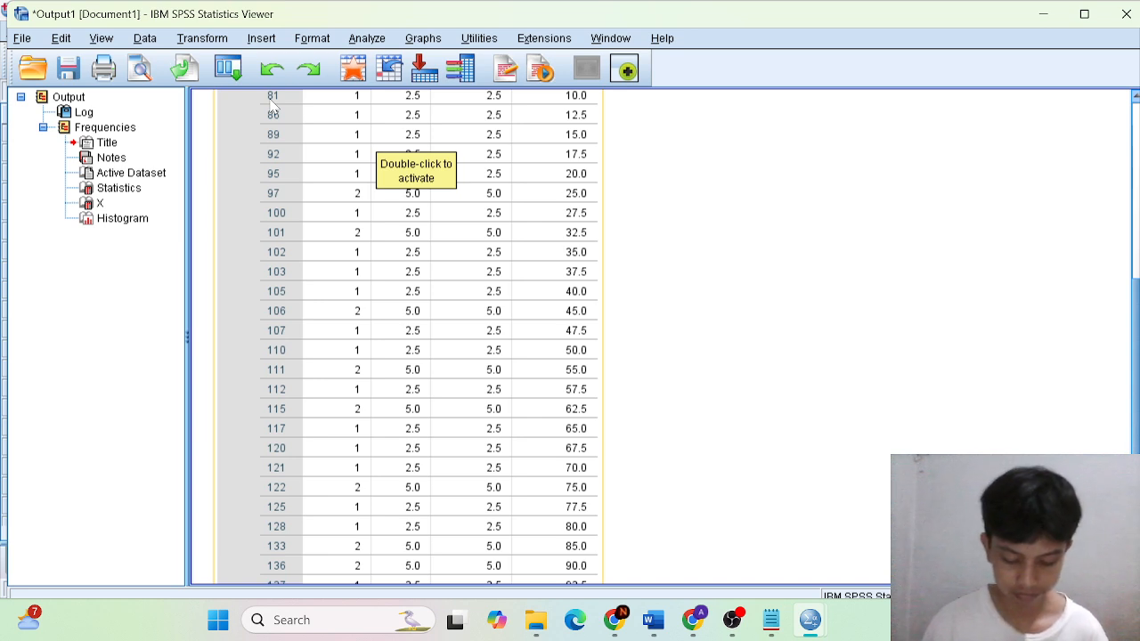
scroll(271, 105, "down", 3)
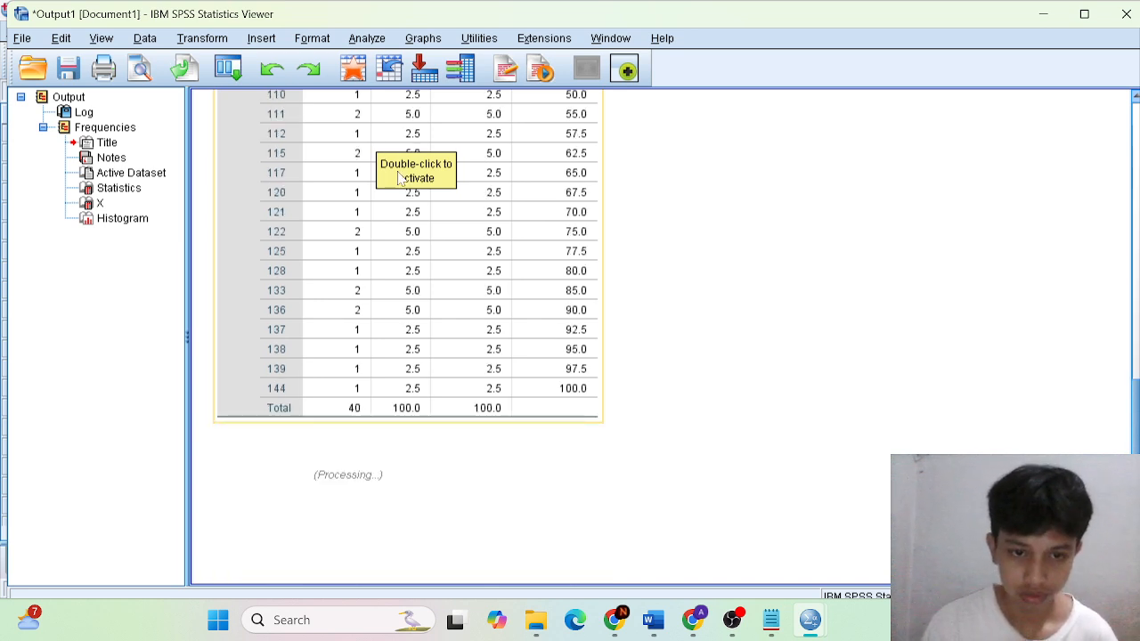
scroll(638, 364, "down", 3)
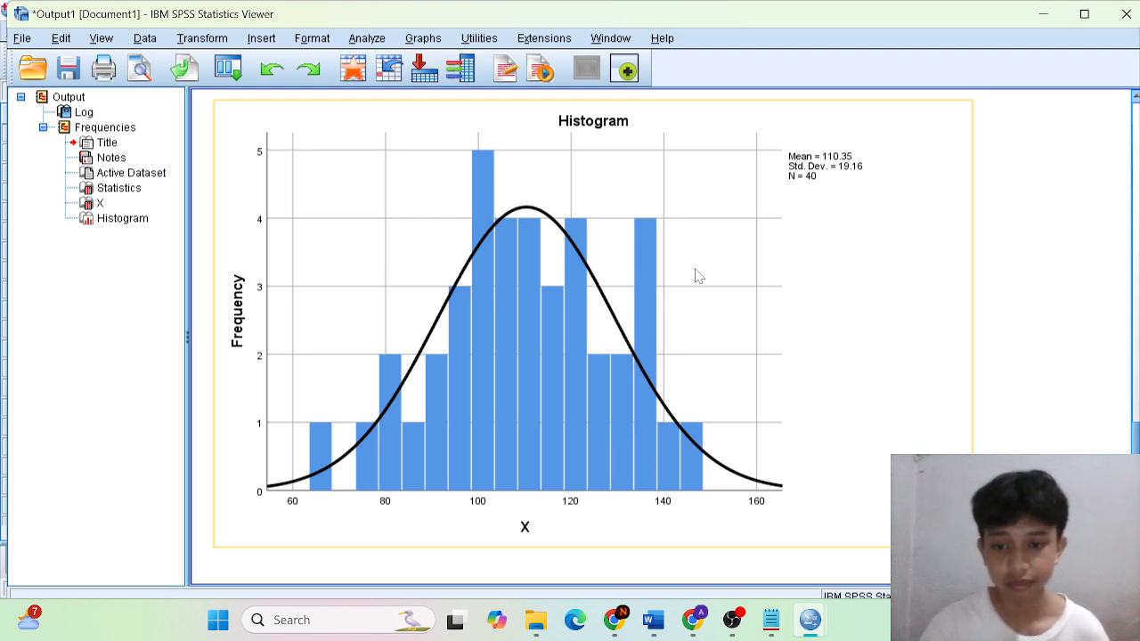
Start a Recode into Different Variables transformation with X as the input variable
left_click(201, 35)
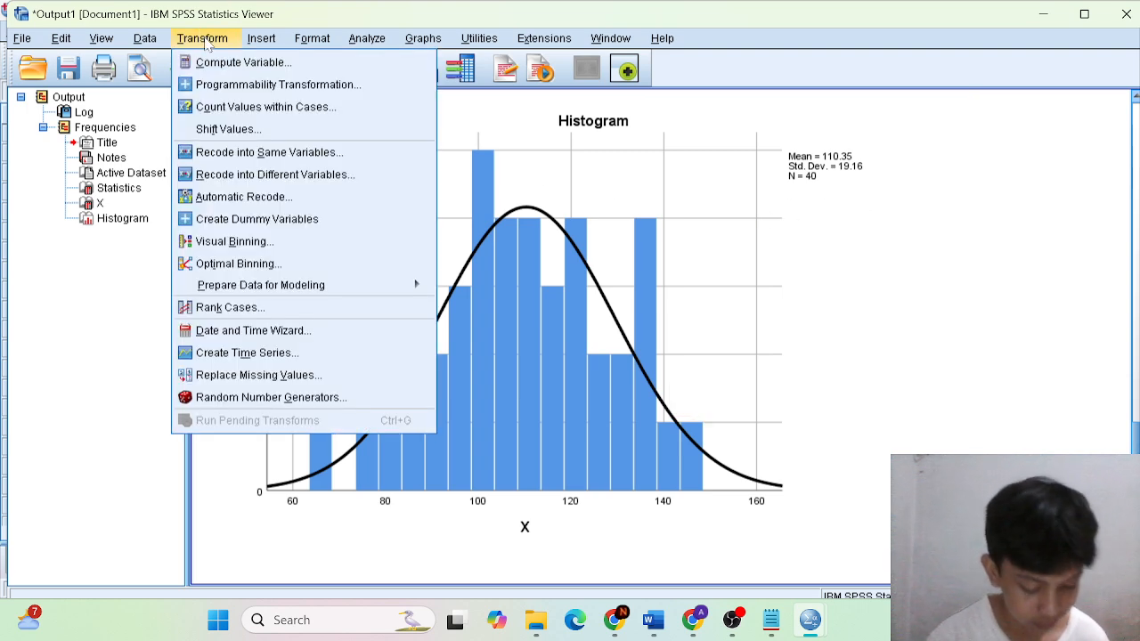
left_click(236, 177)
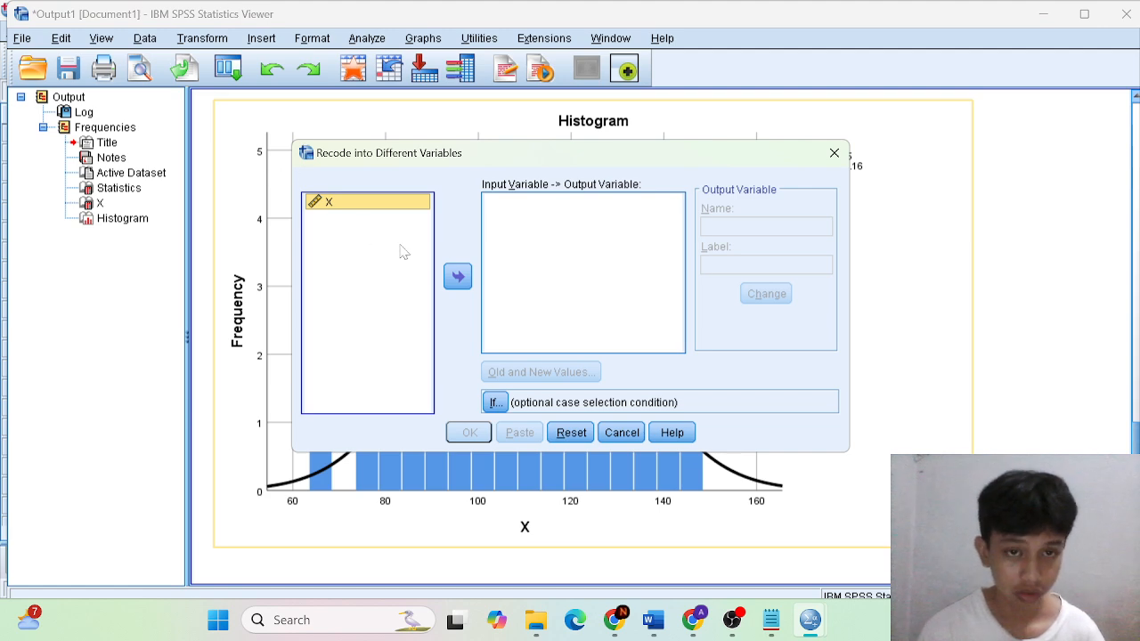
left_click(458, 283)
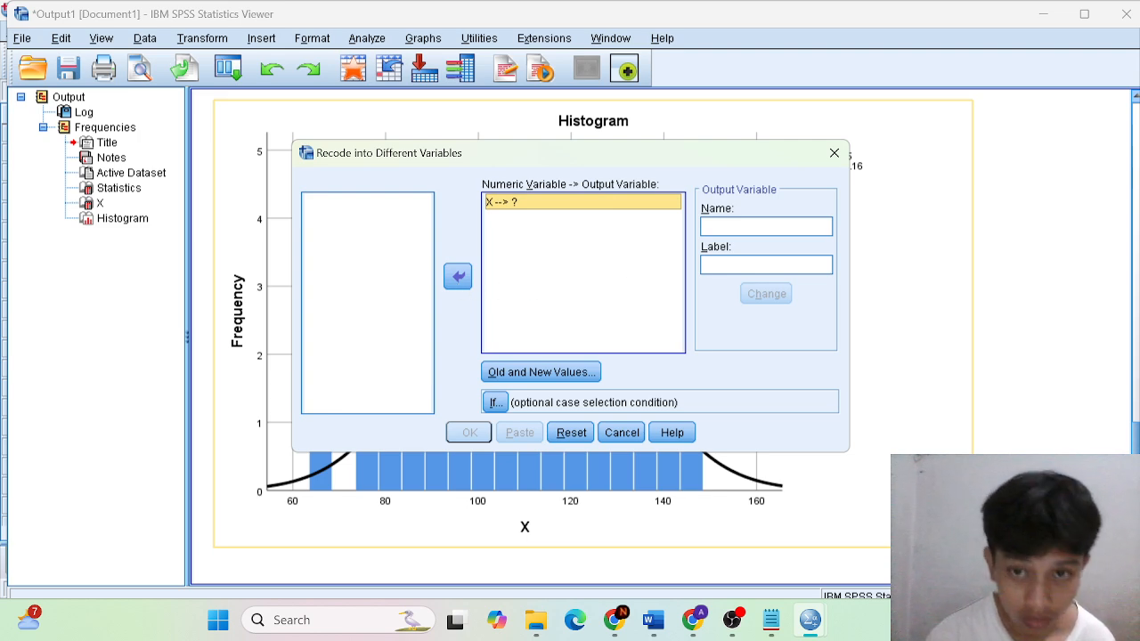
Name the recode's output variable Kelas and give it the label Interval
left_click(759, 227)
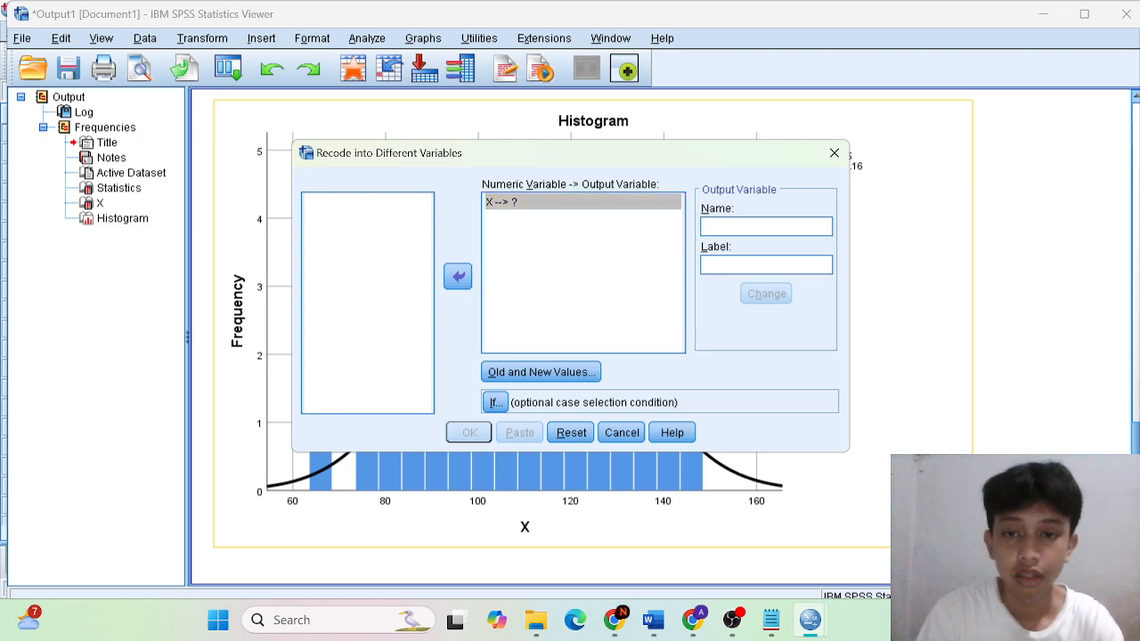
type("Kelas")
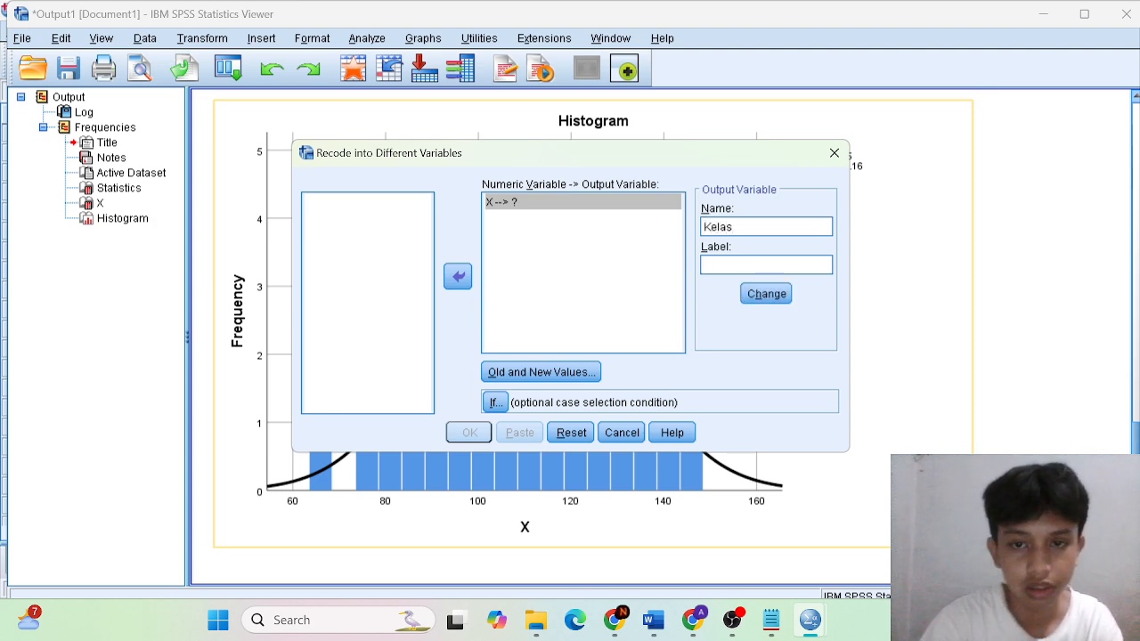
left_click(768, 265)
type("Interva")
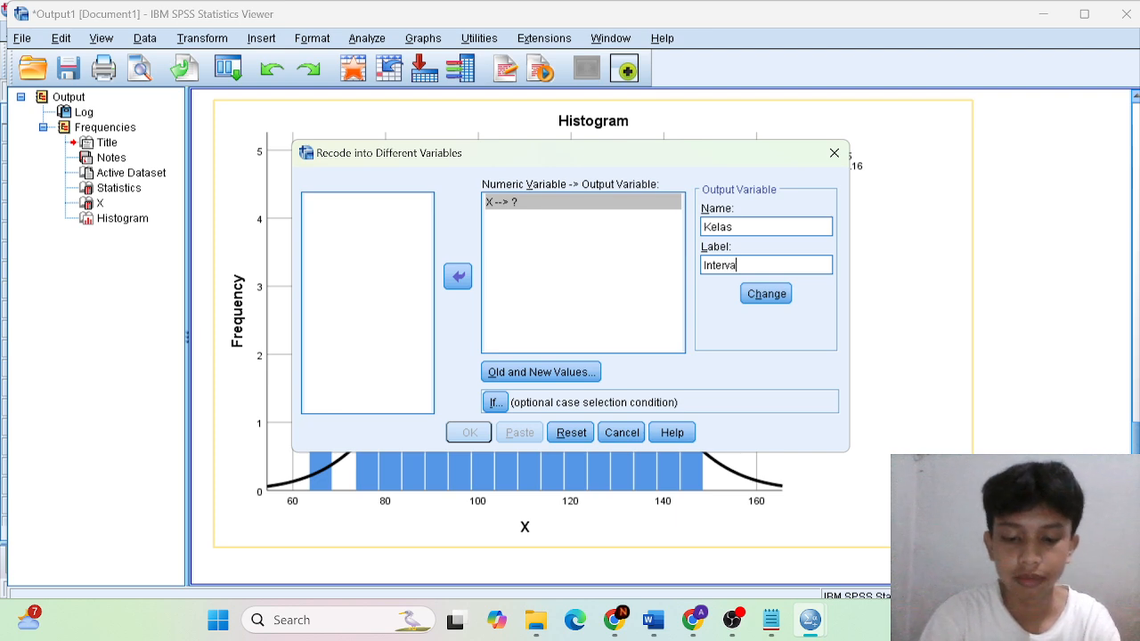
type("l")
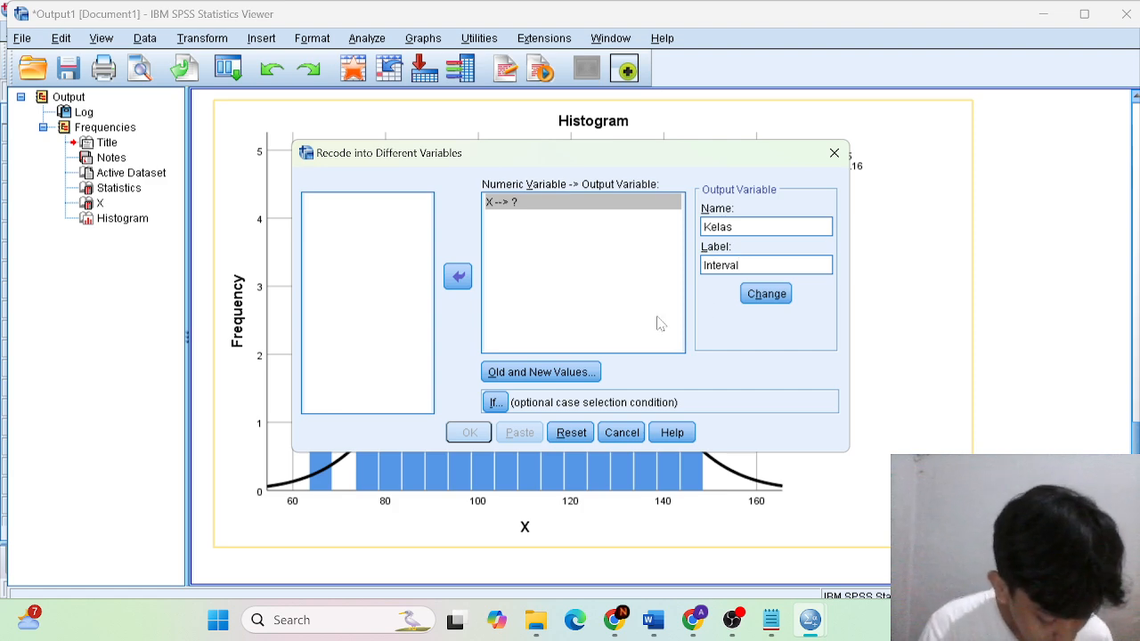
In the old and new values of the recode, add a rule mapping the range 66 through 77 to 1
left_click(541, 372)
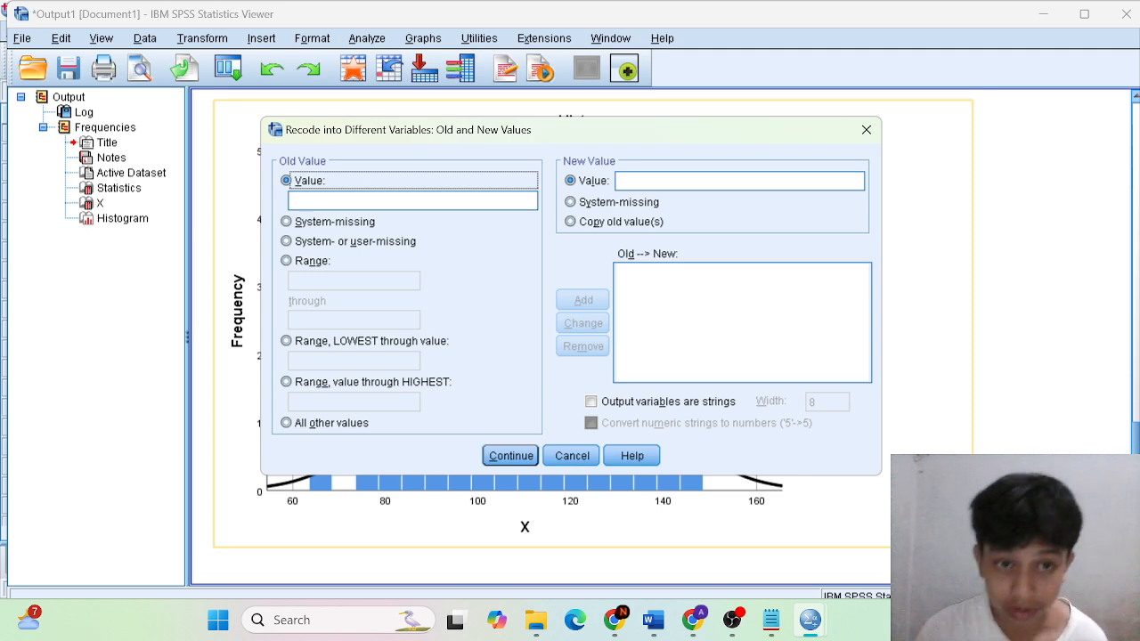
left_click(286, 261)
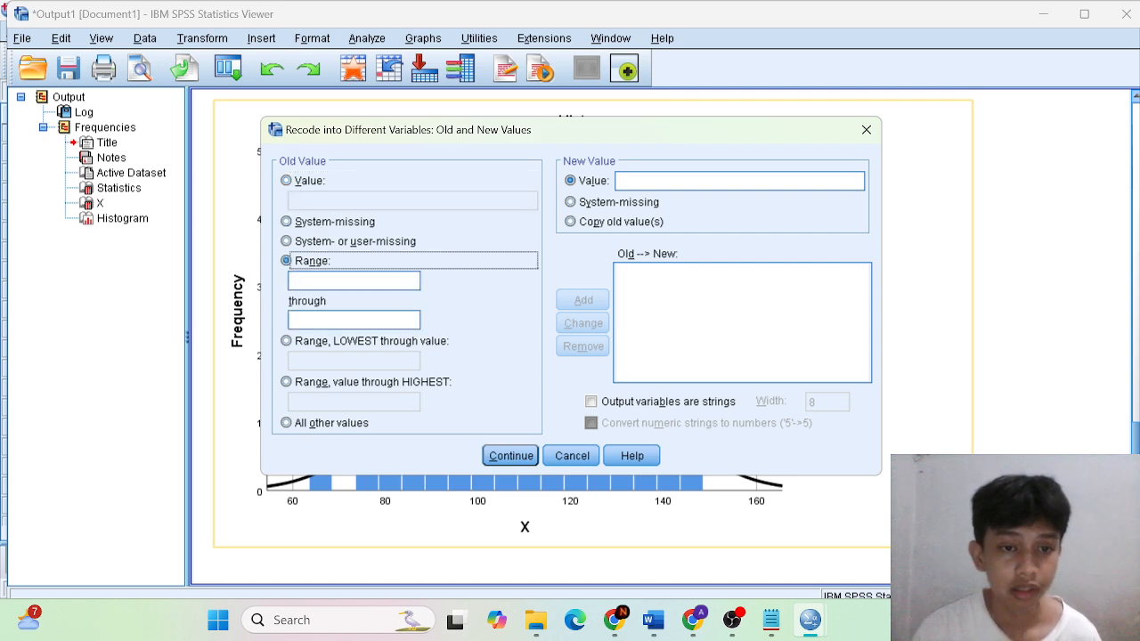
left_click(339, 282)
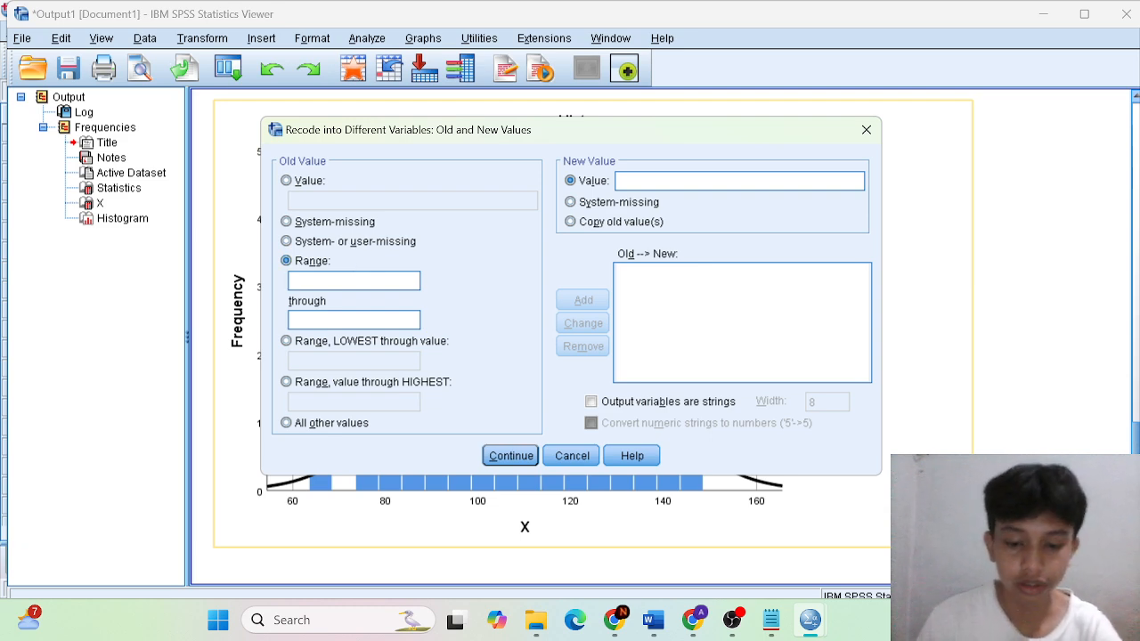
type("88")
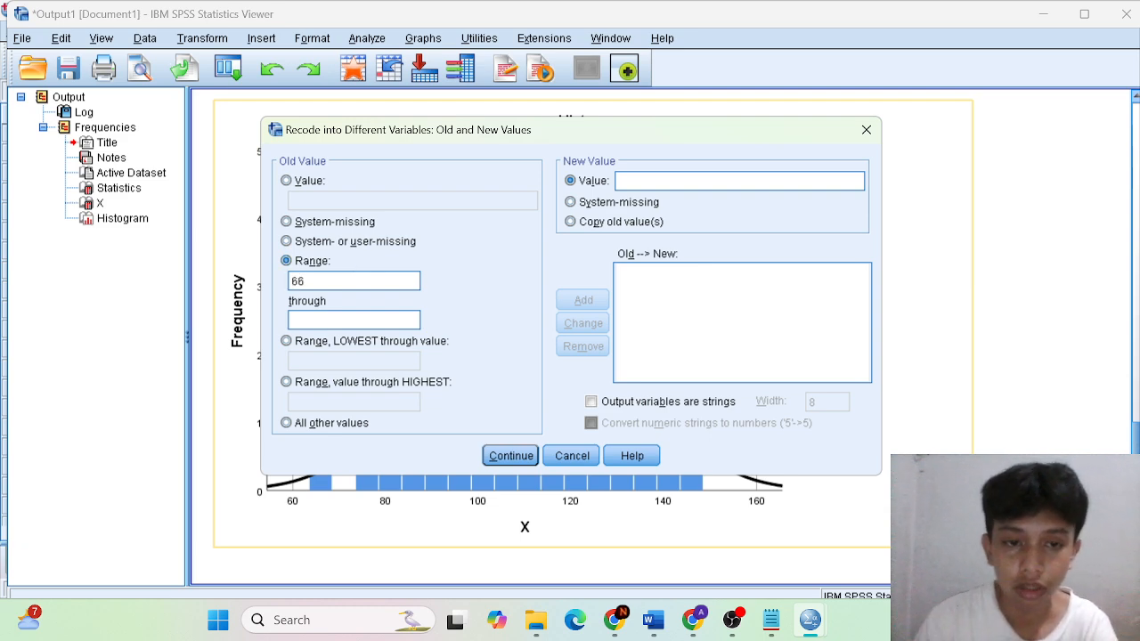
left_click(372, 334)
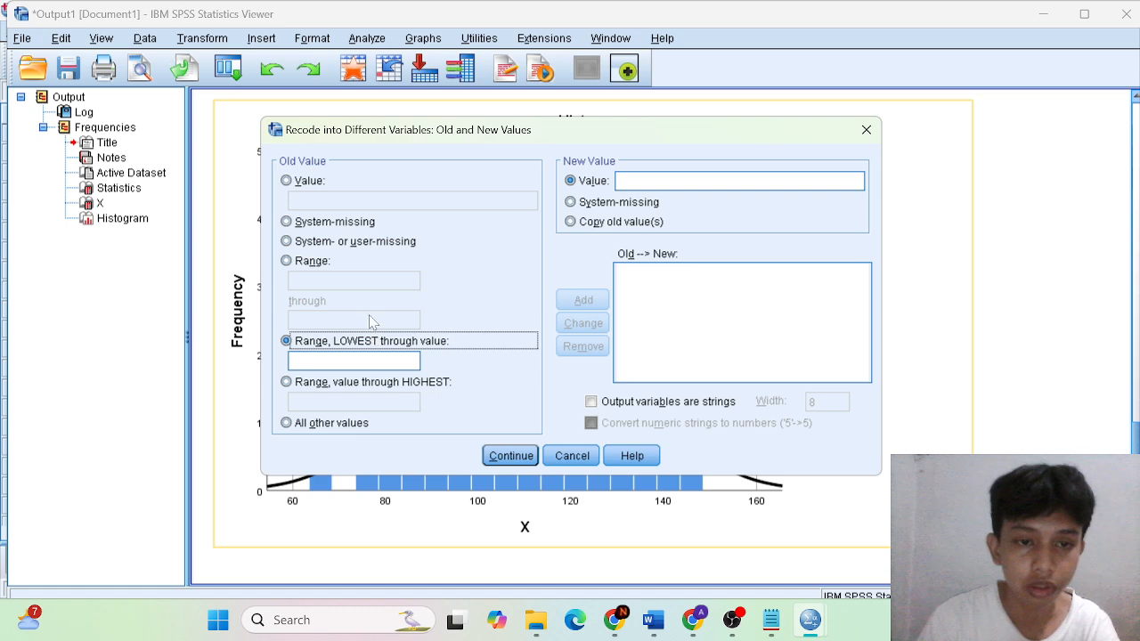
left_click(286, 266)
type("66")
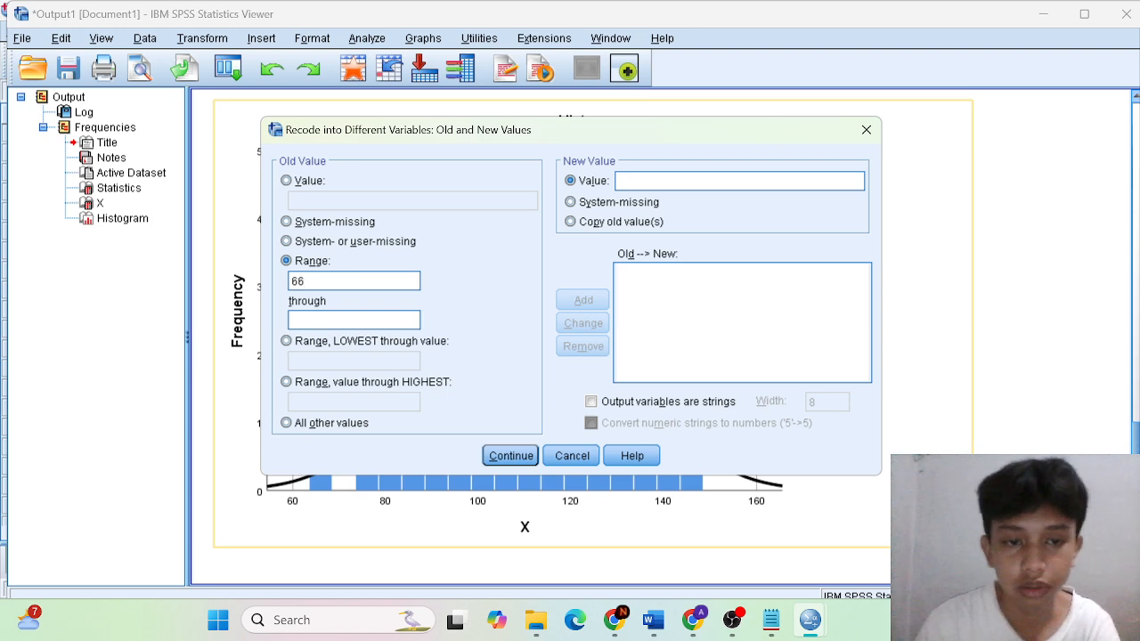
key("Tab")
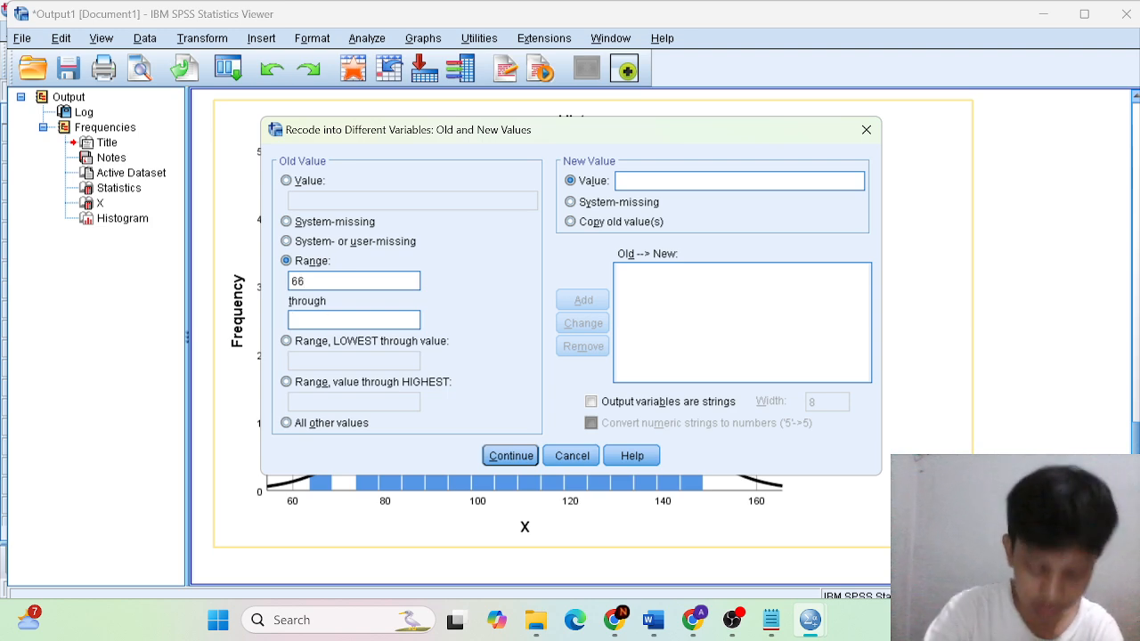
type("77")
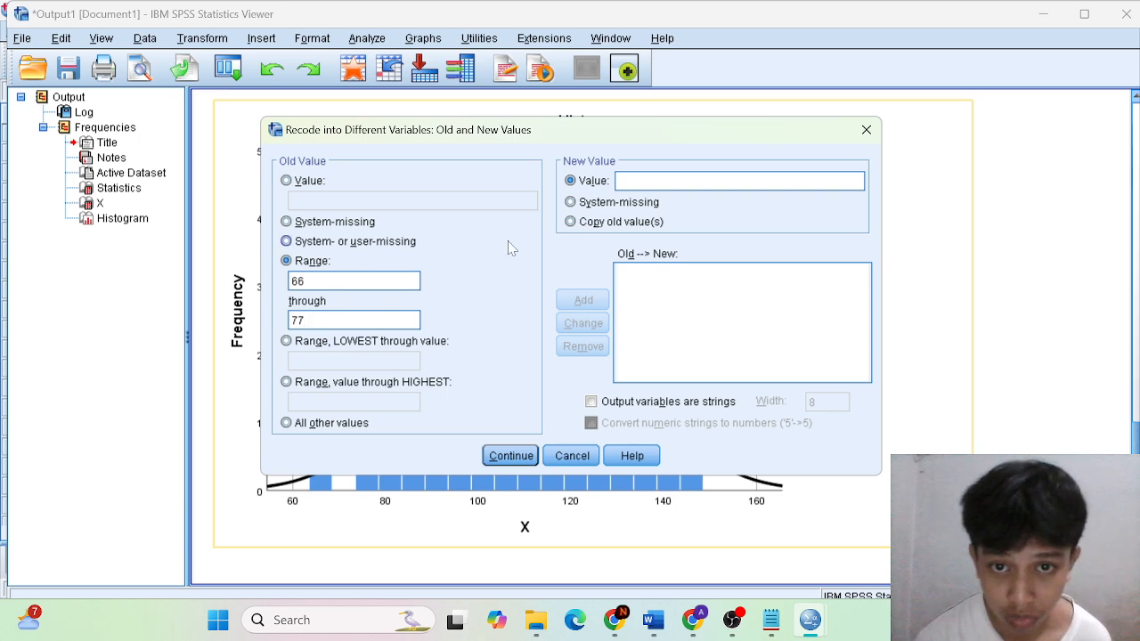
left_click(630, 180)
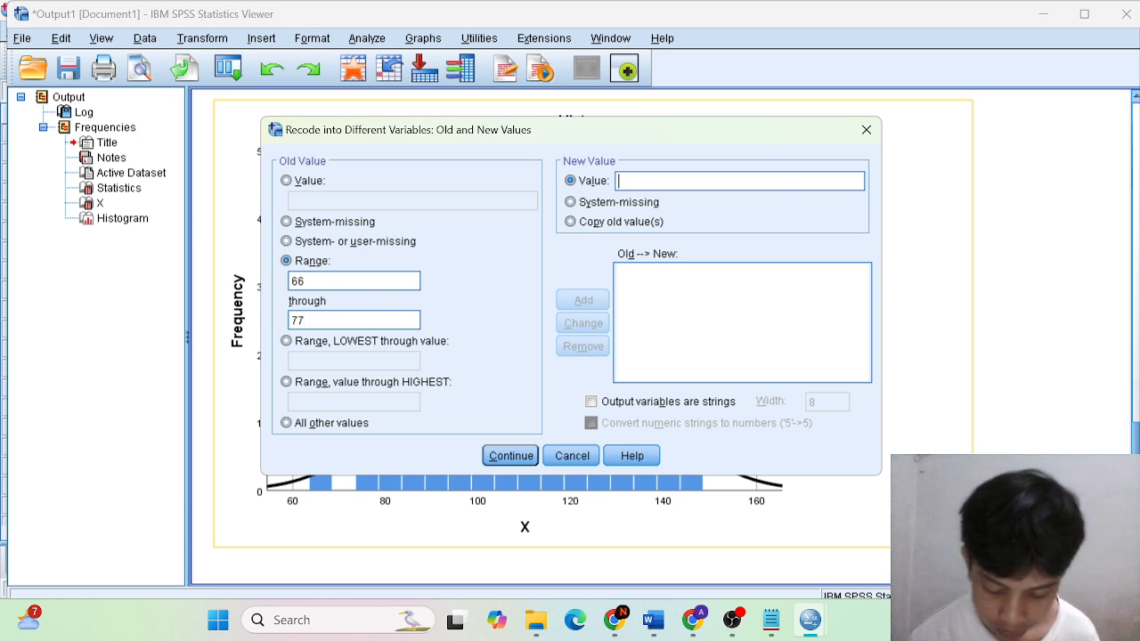
type("1")
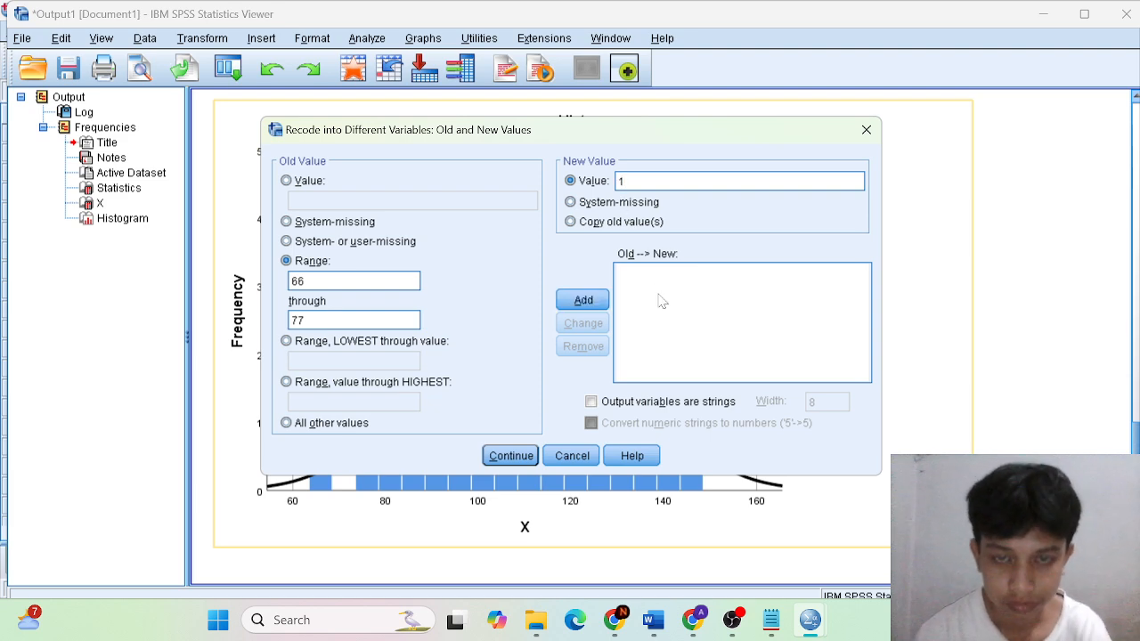
left_click(586, 301)
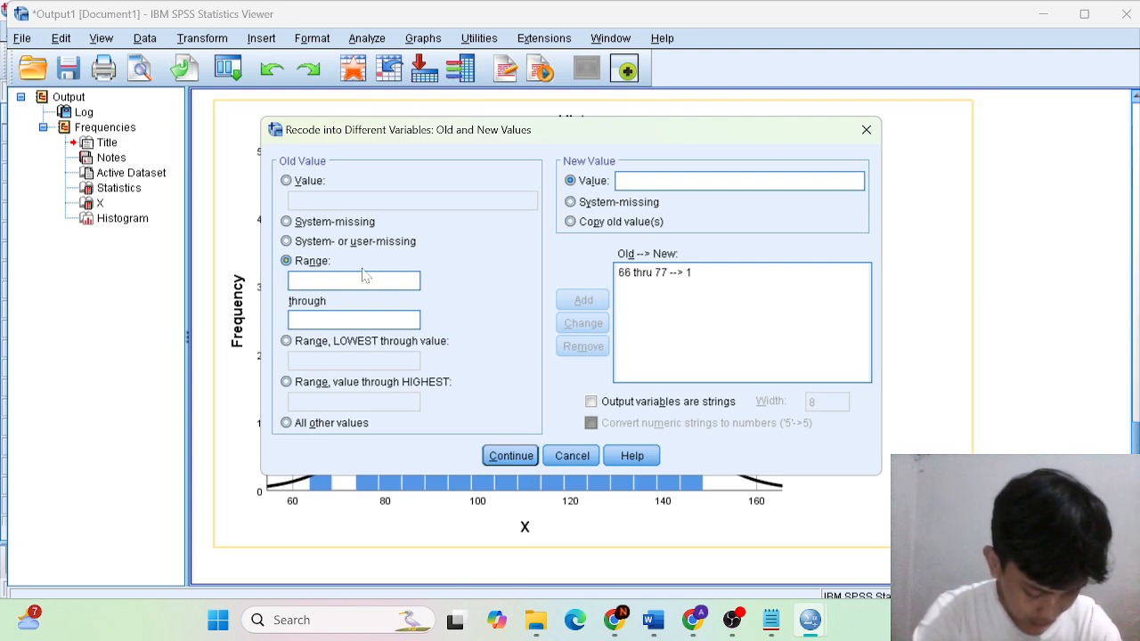
Add a recode rule mapping the range 78 through 89 to the new value 2
type("78")
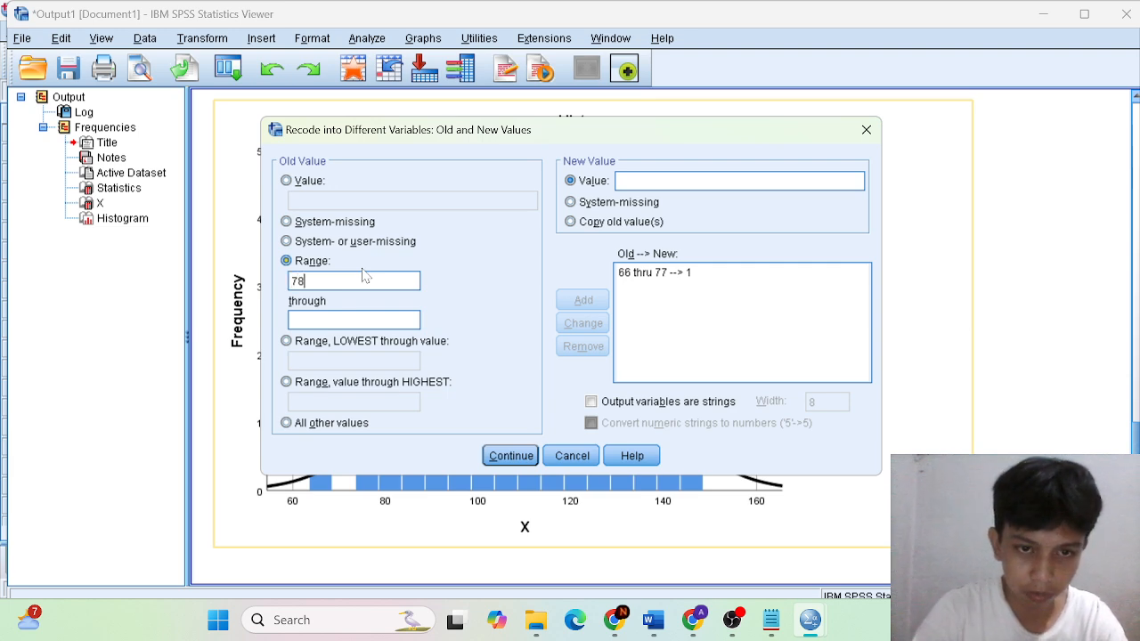
key("Tab")
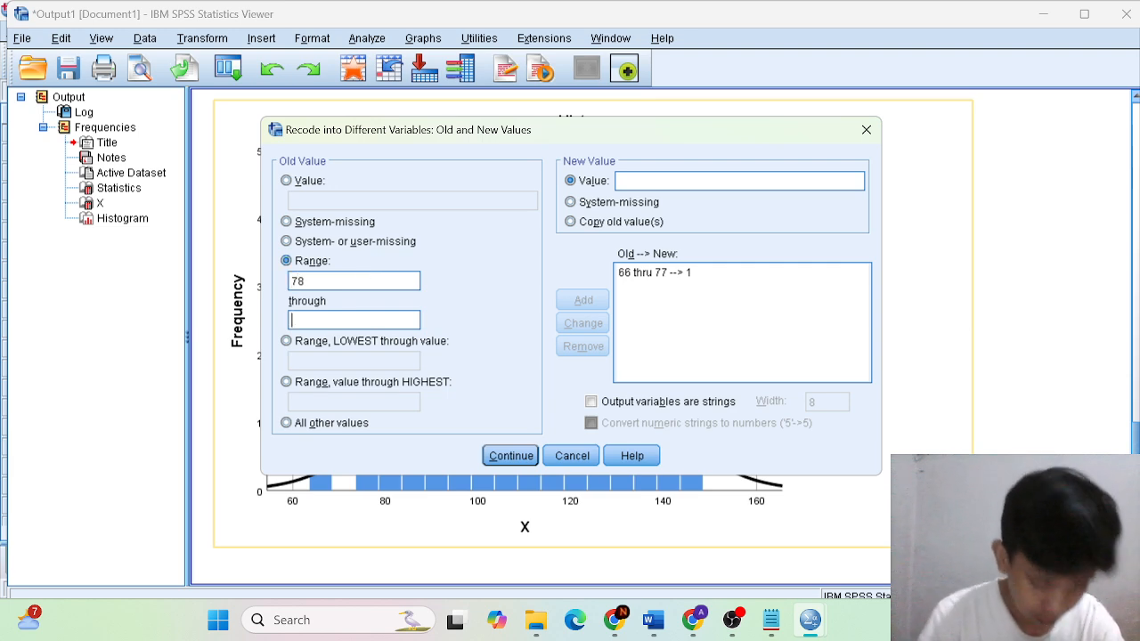
type("89")
key("BackSpace")
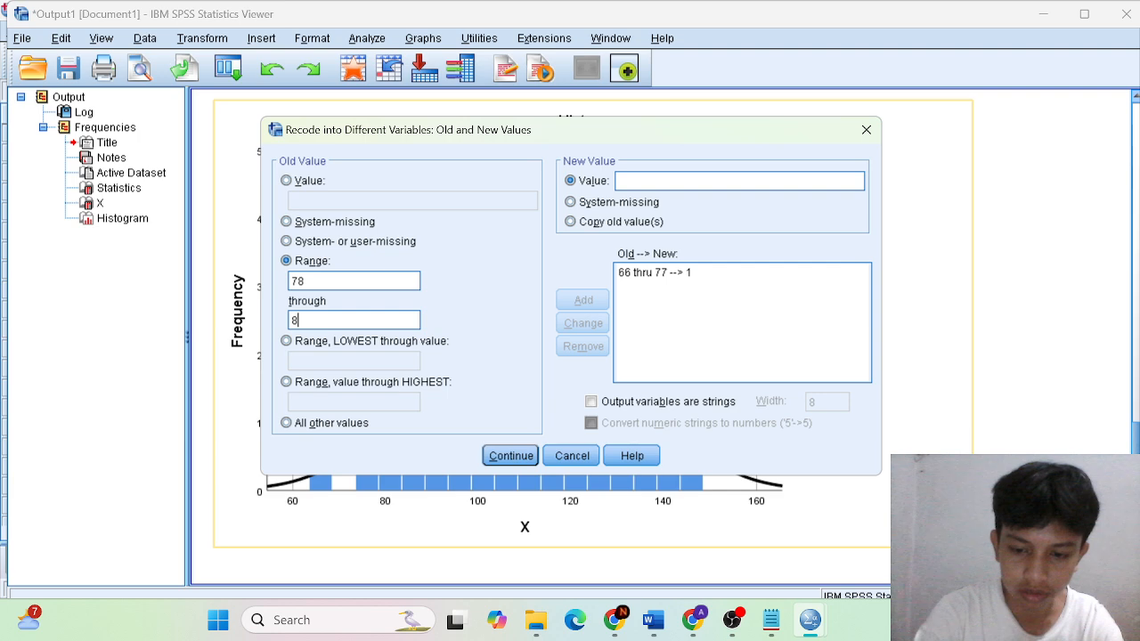
type("9")
left_click(689, 180)
type("2")
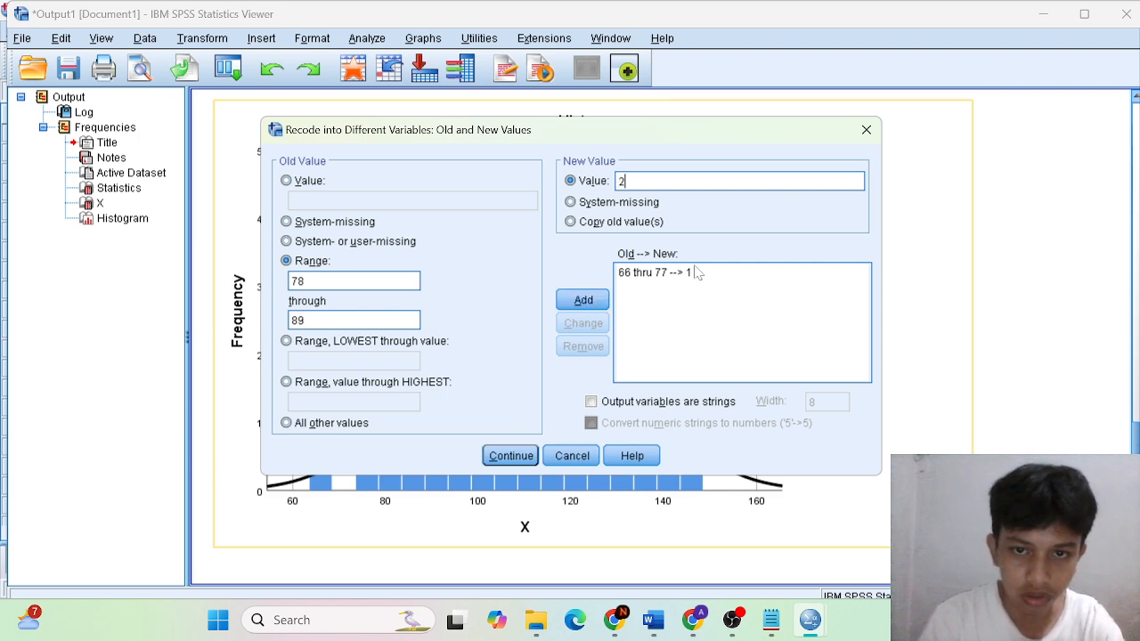
left_click(583, 300)
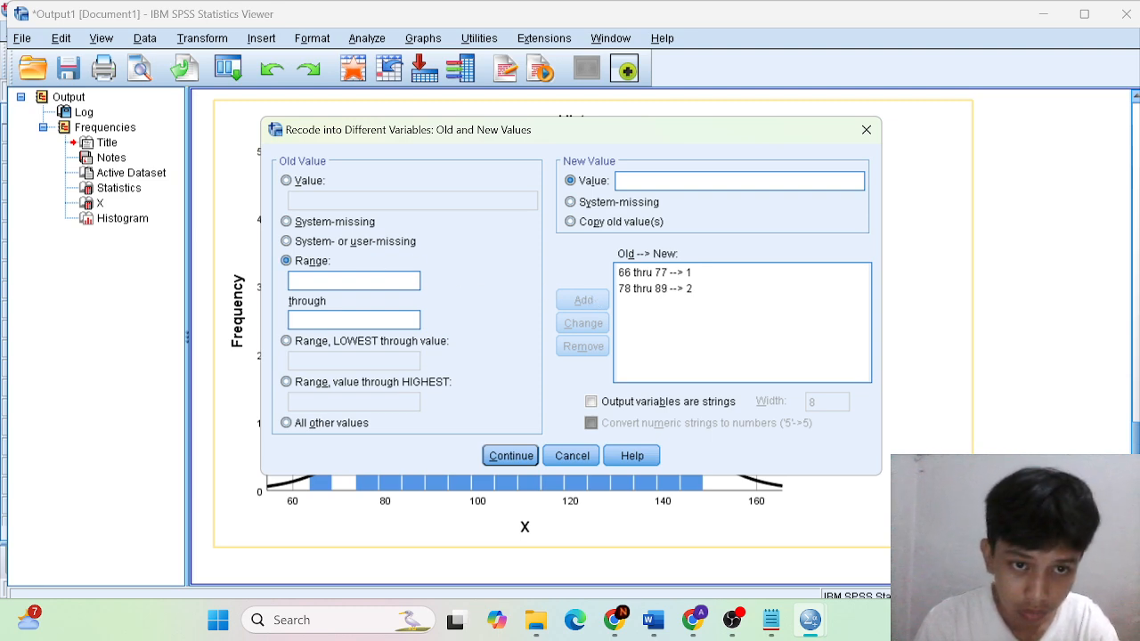
Add a recode rule mapping the range 90 through 101 to the new value 3
left_click(292, 281)
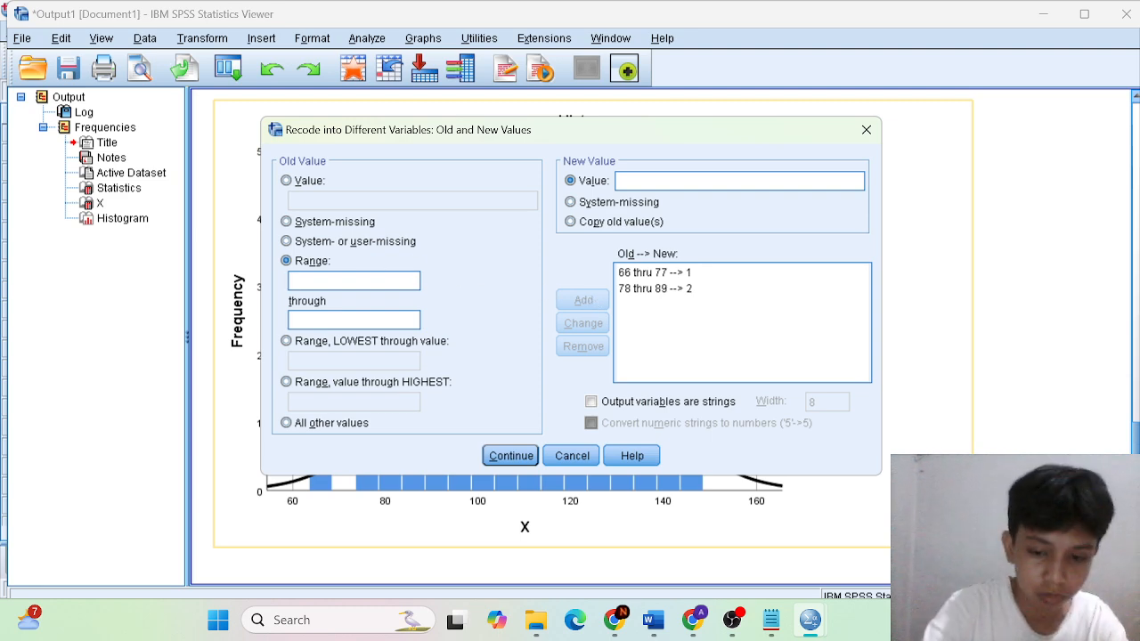
type("90")
key("Tab")
type("1")
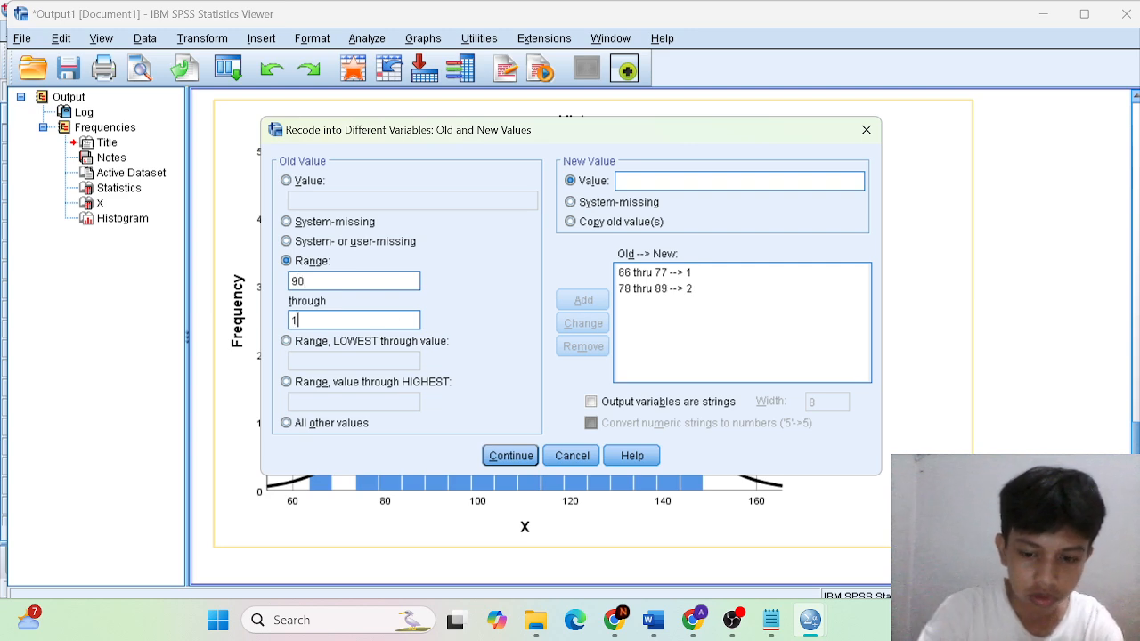
type("01")
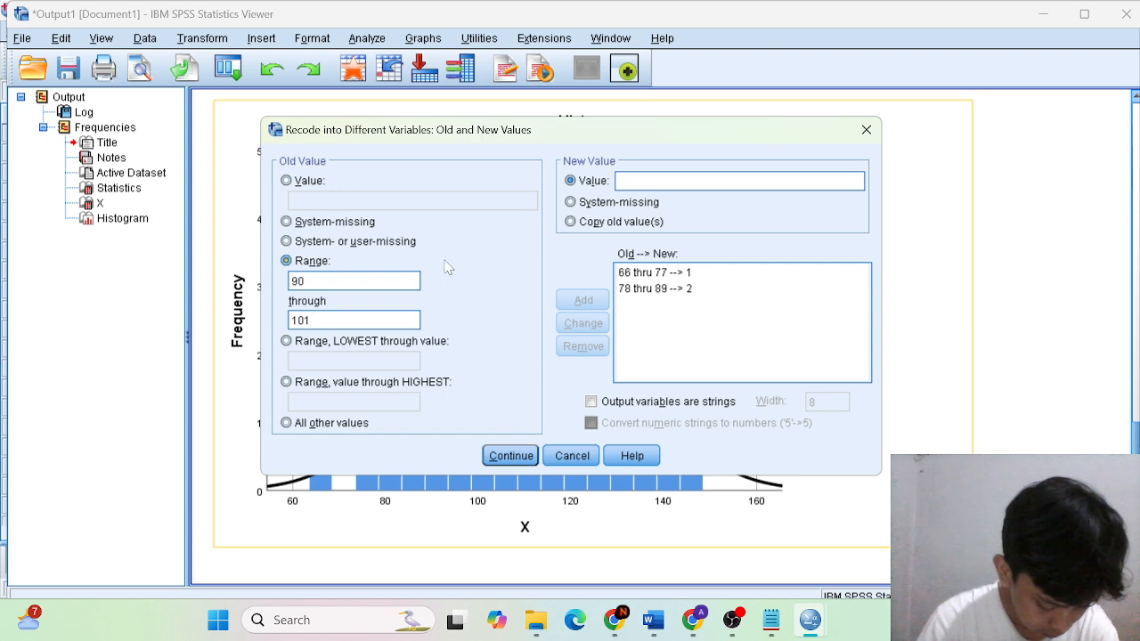
type("3")
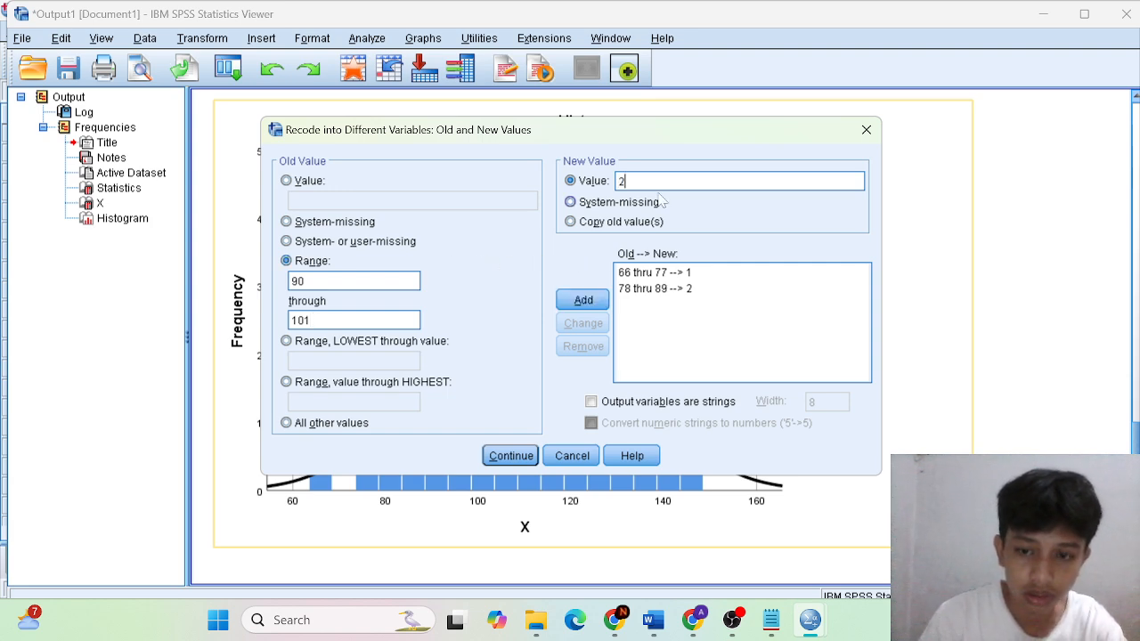
left_click(584, 301)
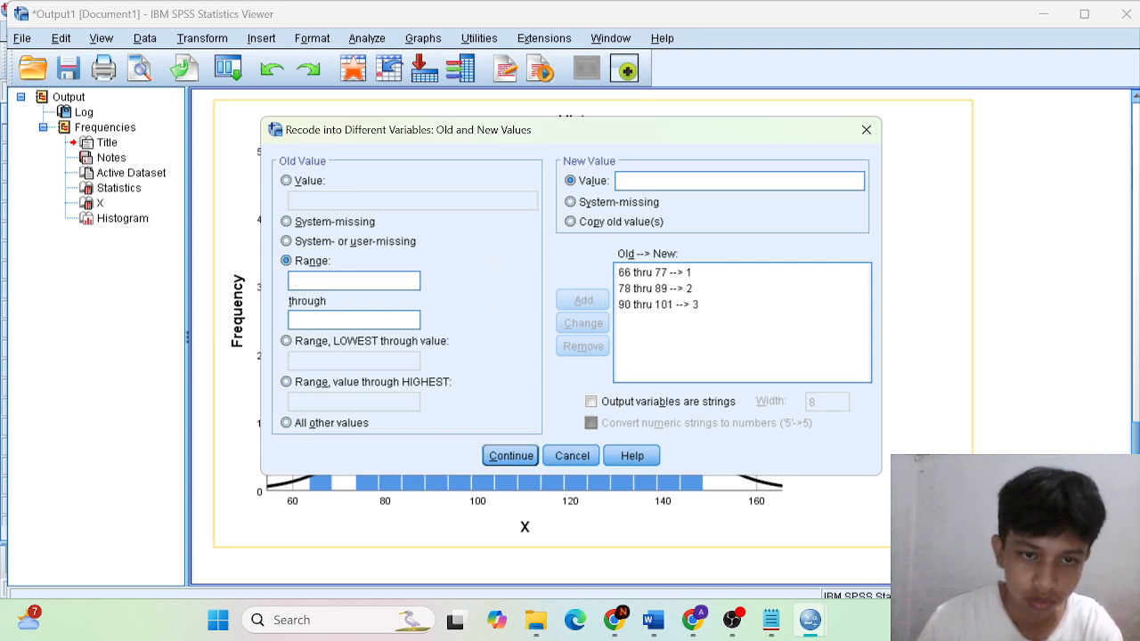
Add a recode rule mapping the range 102 through 113 to the new value 4
type("102")
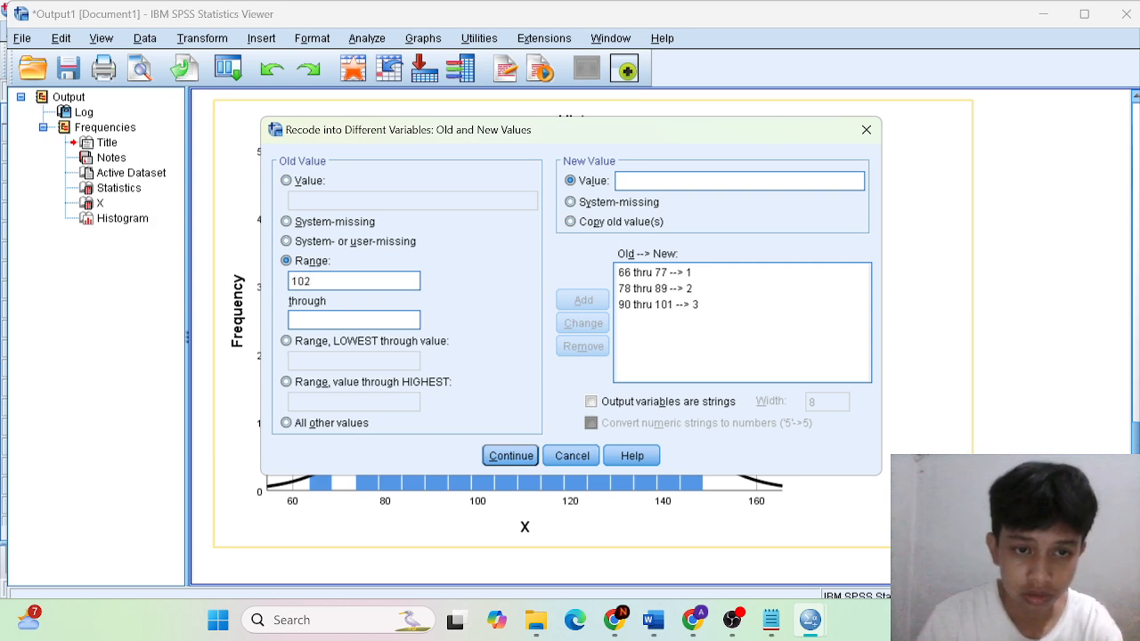
key("Tab")
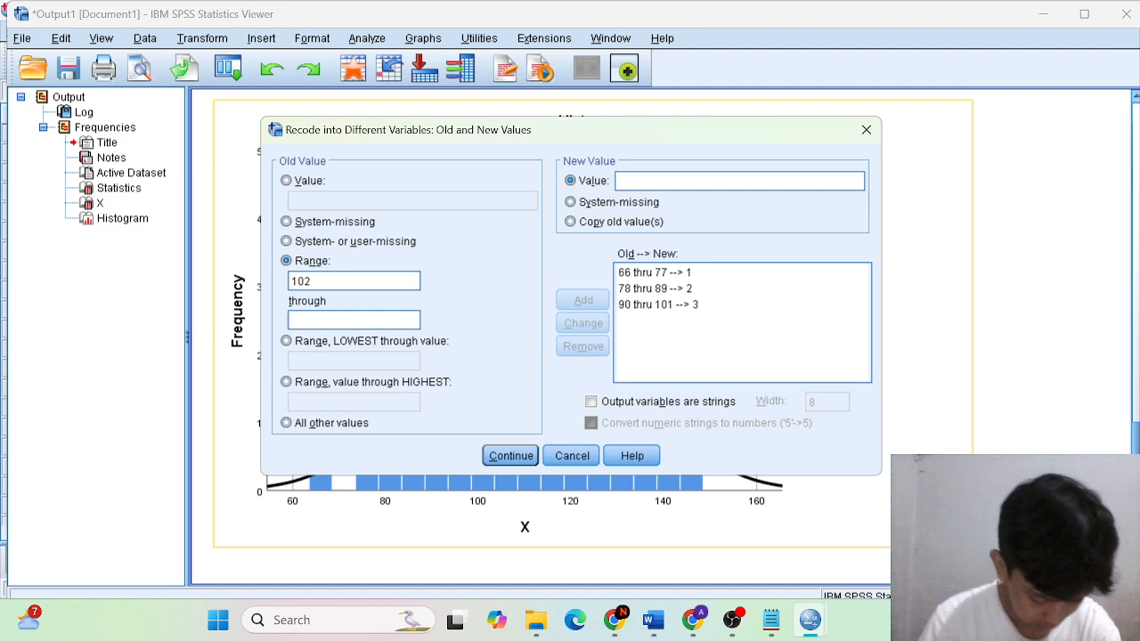
type("113")
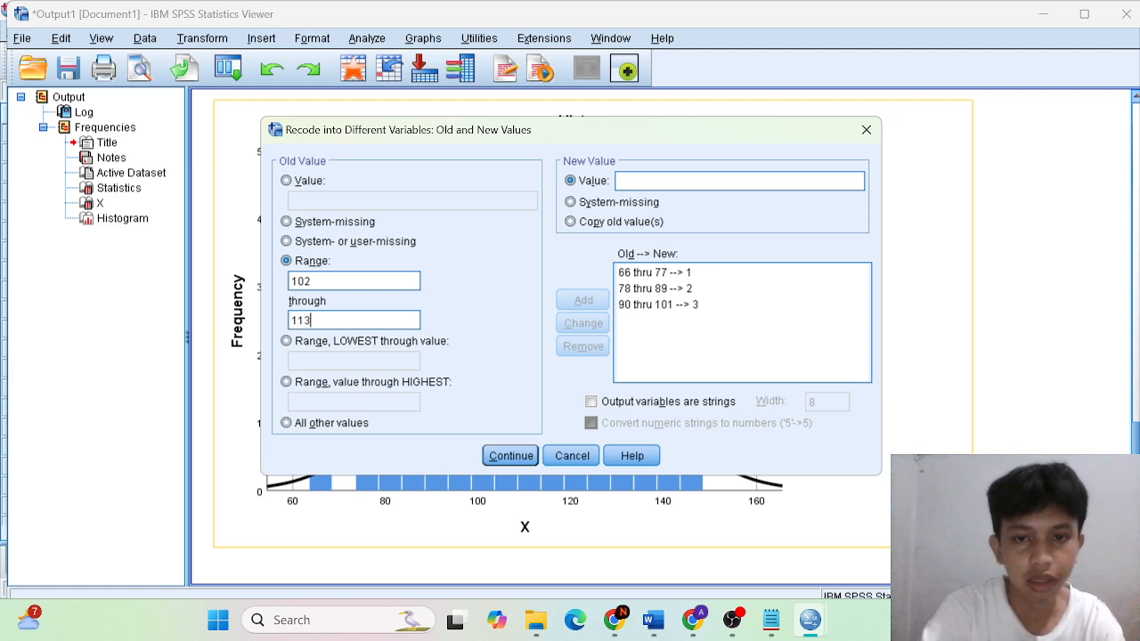
left_click(648, 182)
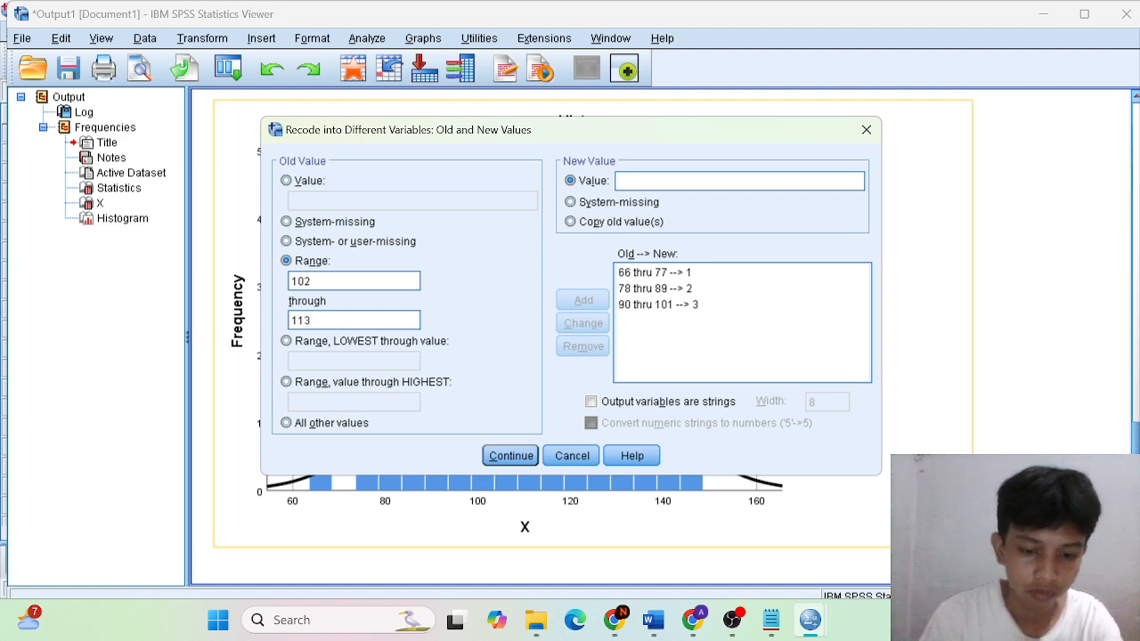
type("4")
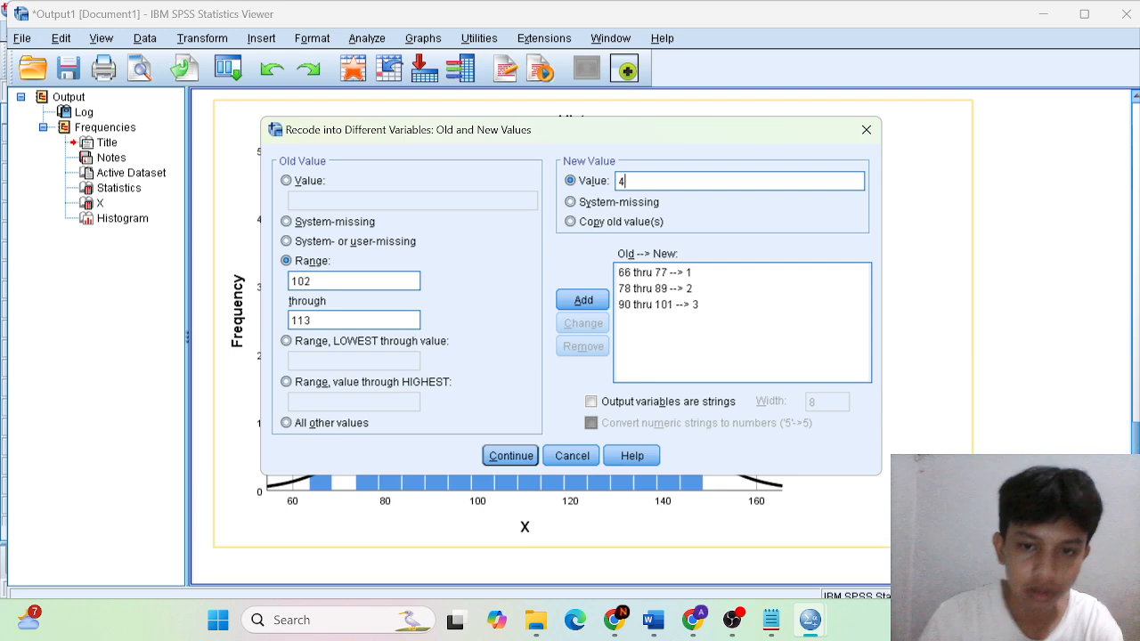
left_click(581, 301)
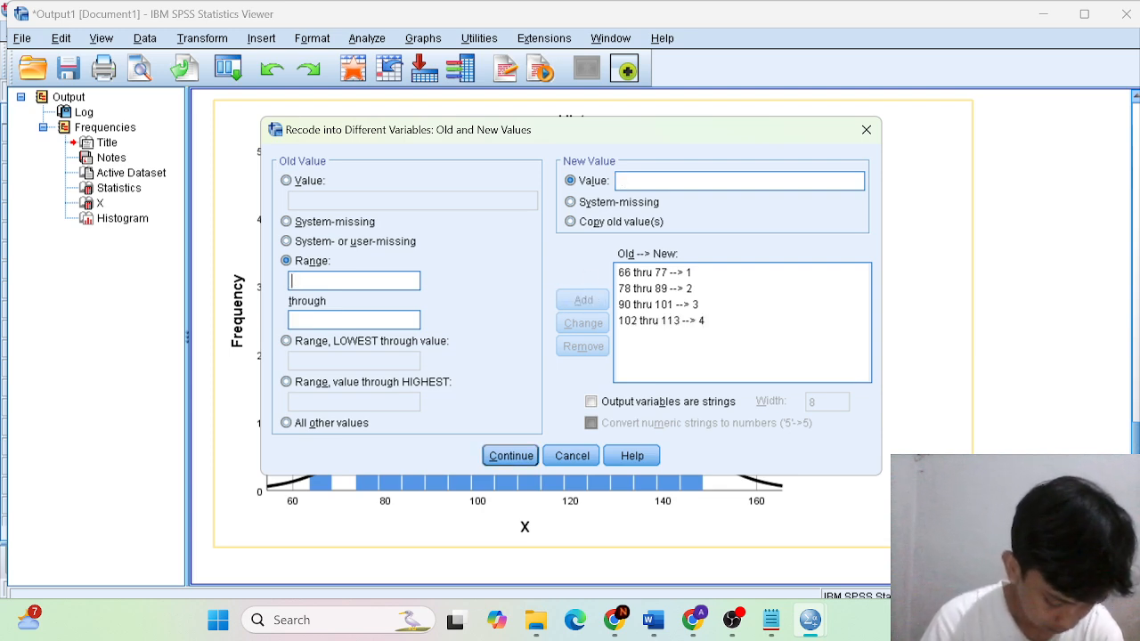
Add a recode rule mapping the range 114 through 125 to the new value 5
type("114")
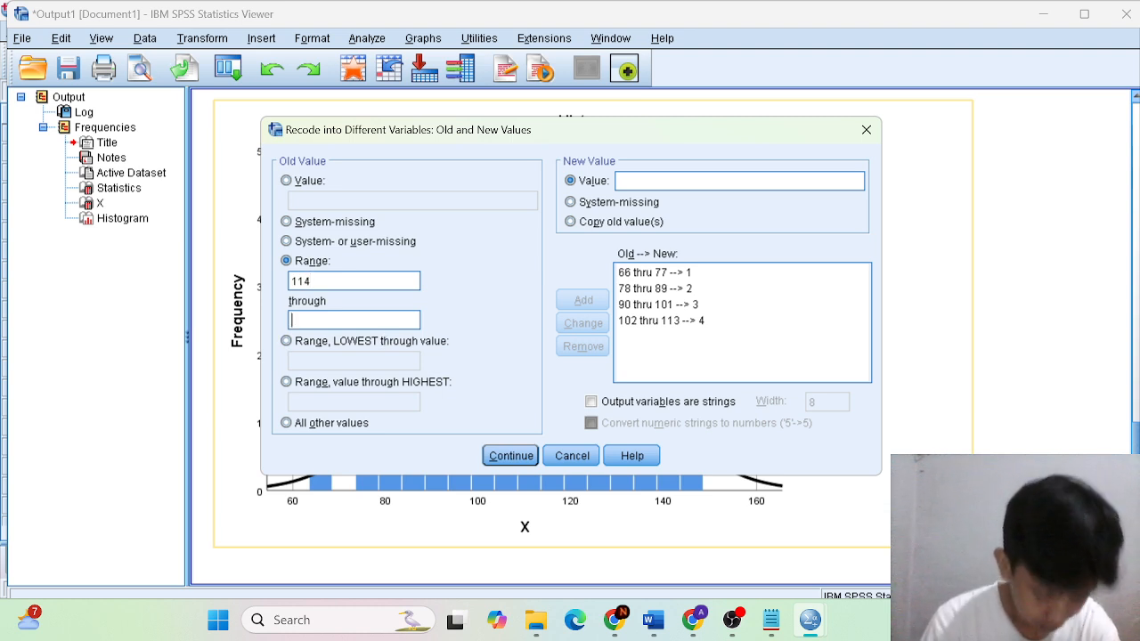
type("125")
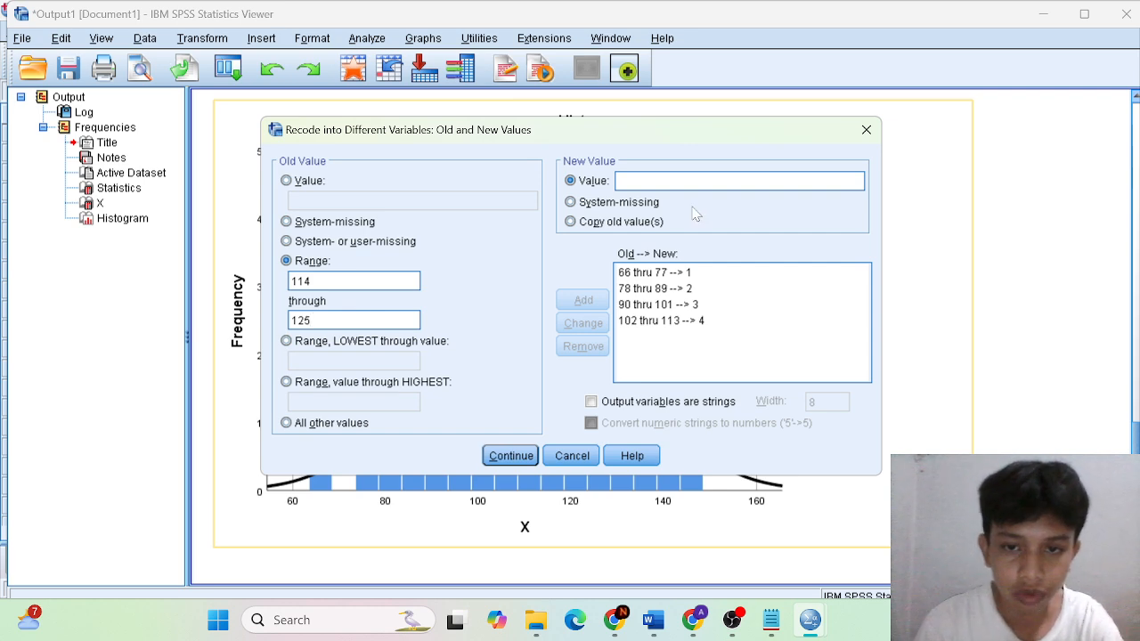
left_click(695, 181)
type("5")
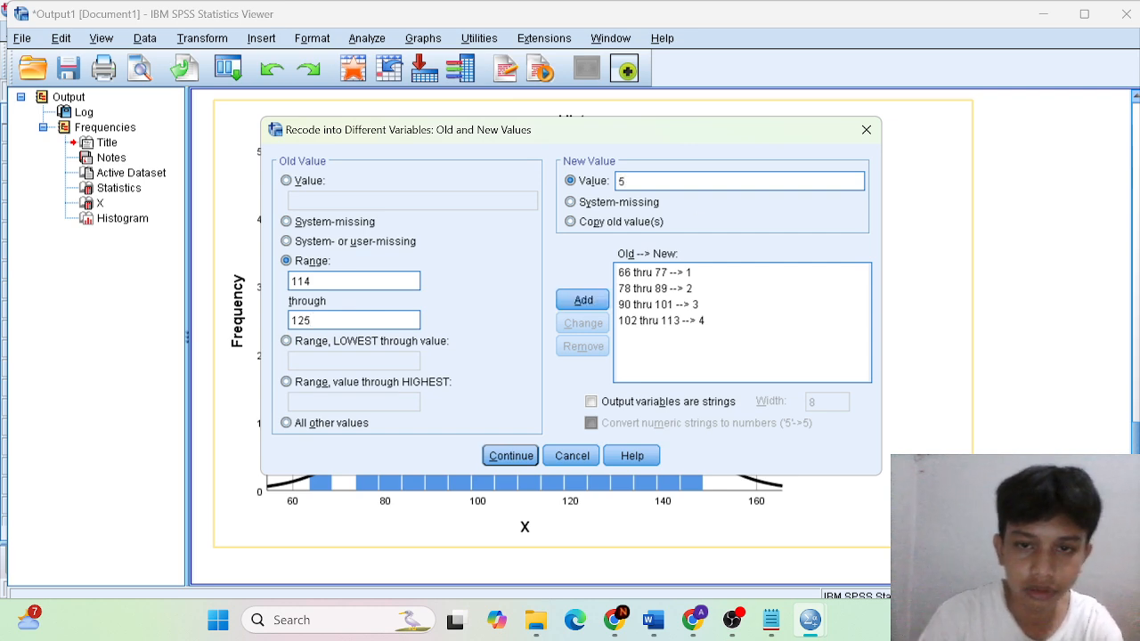
left_click(583, 300)
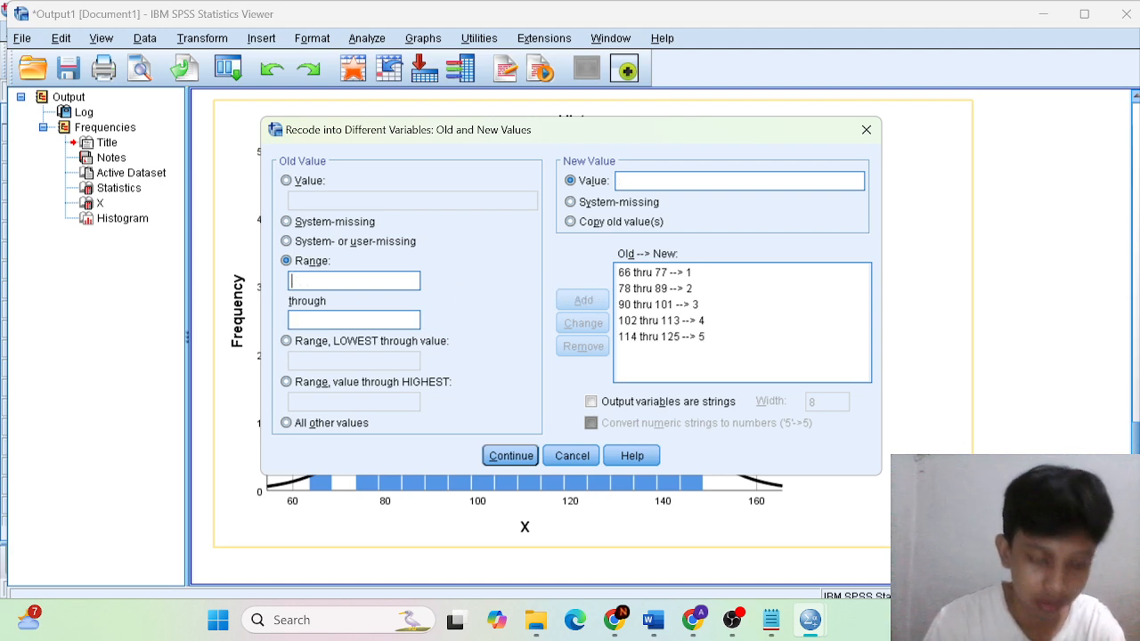
Add a recode rule mapping the range 126 through 137 to the new value 6
left_click(395, 282)
type("126")
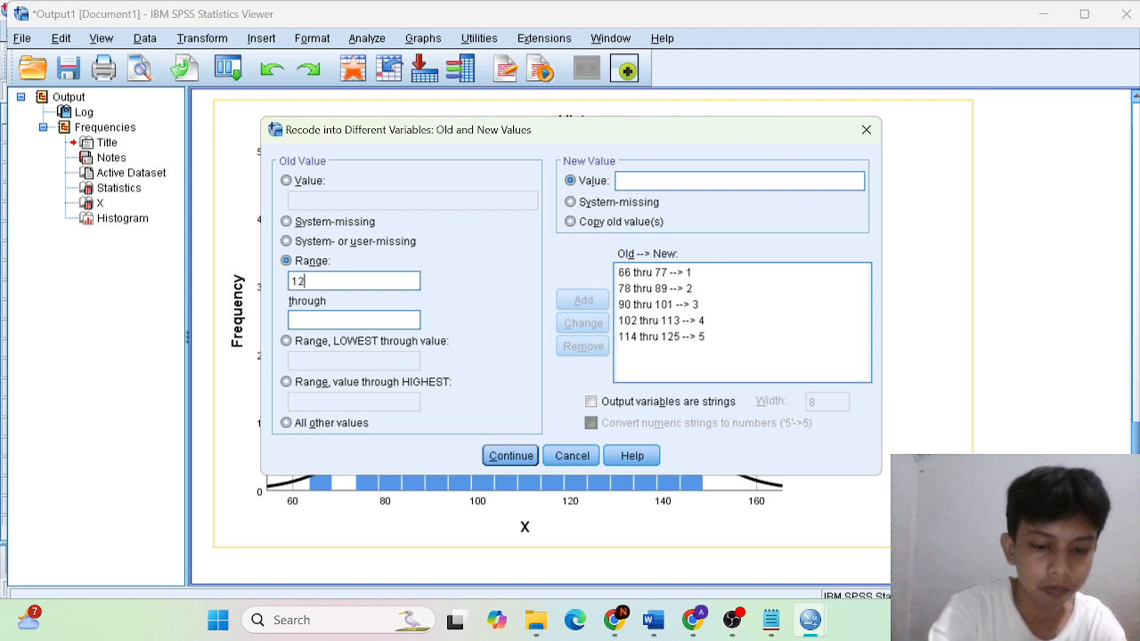
left_click(393, 320)
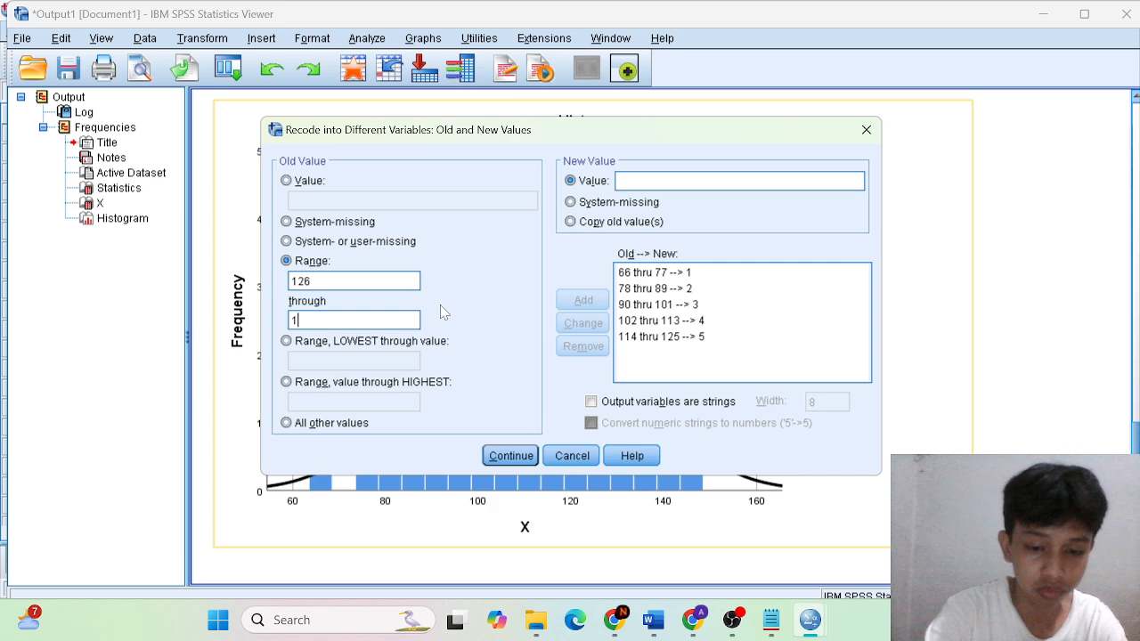
type("37")
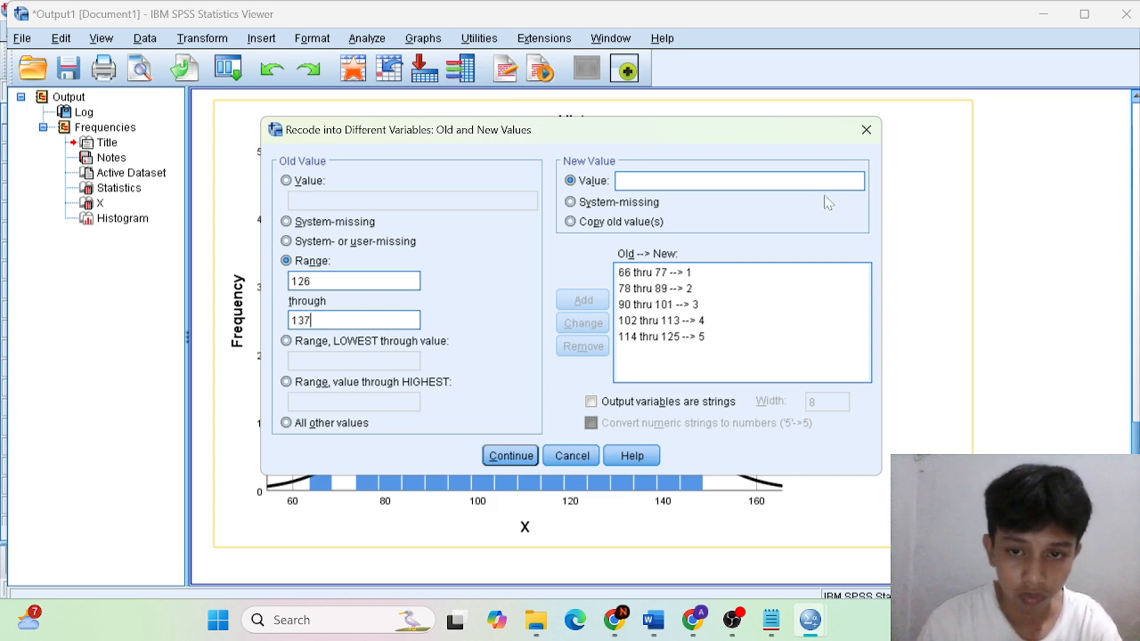
left_click(823, 180)
type("6")
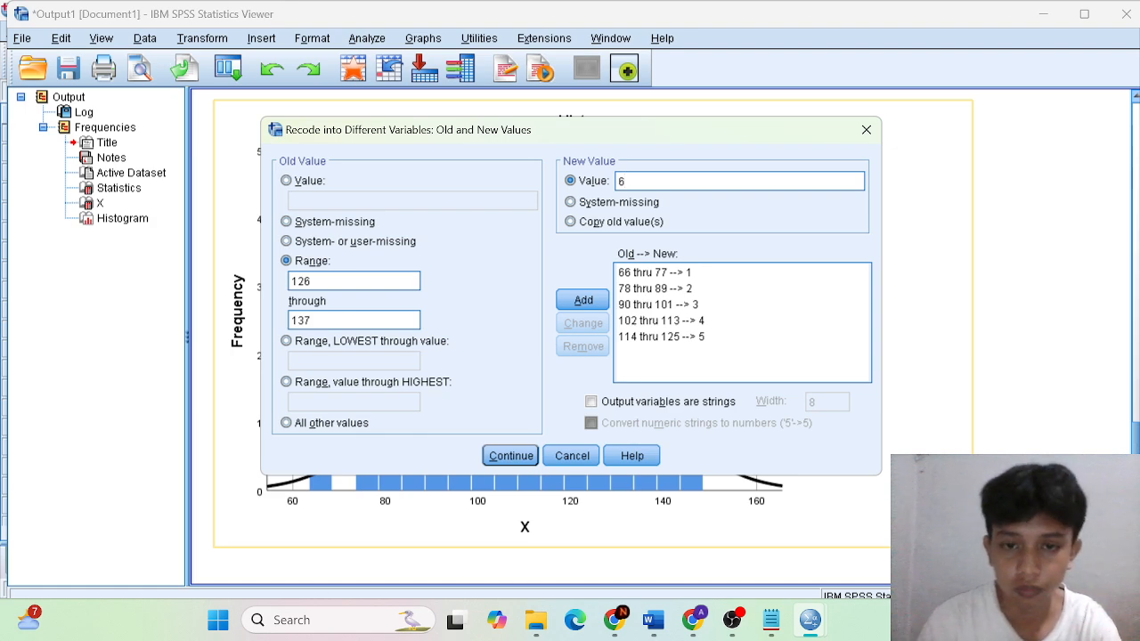
left_click(601, 299)
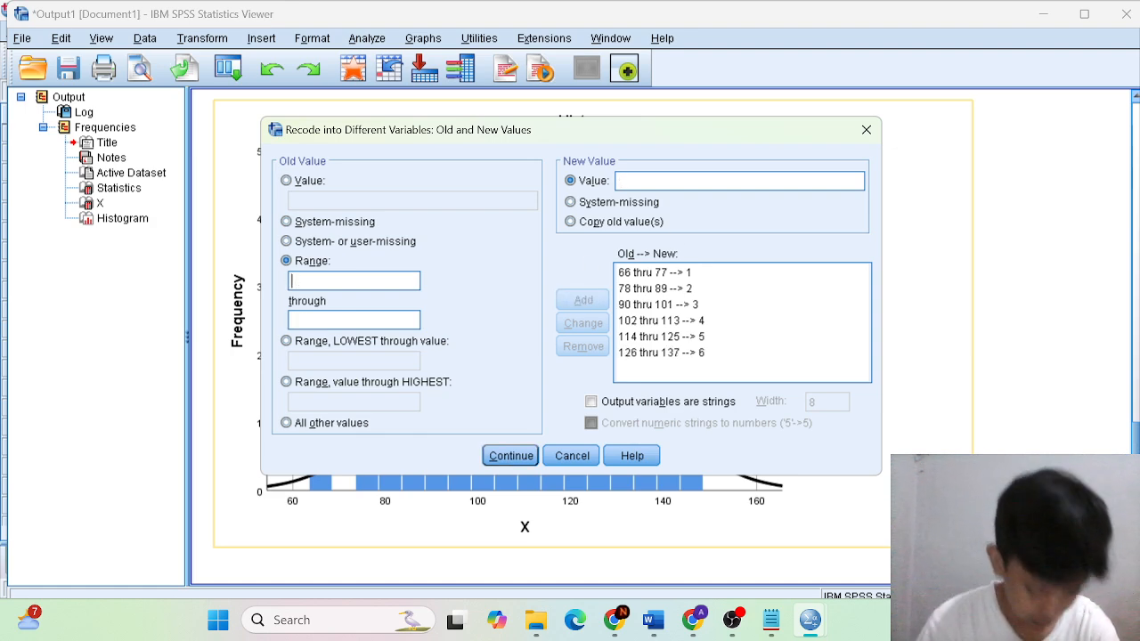
Add a recode rule mapping the range 138 through 149 to the new value 7
left_click(379, 279)
type("12")
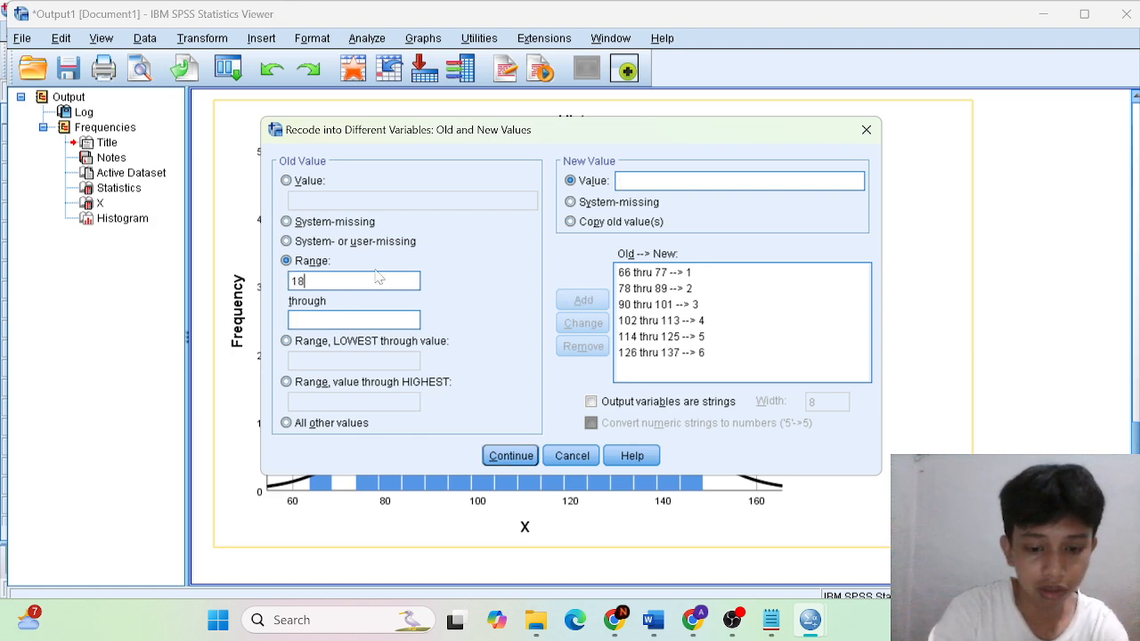
key("BackSpace")
type("38")
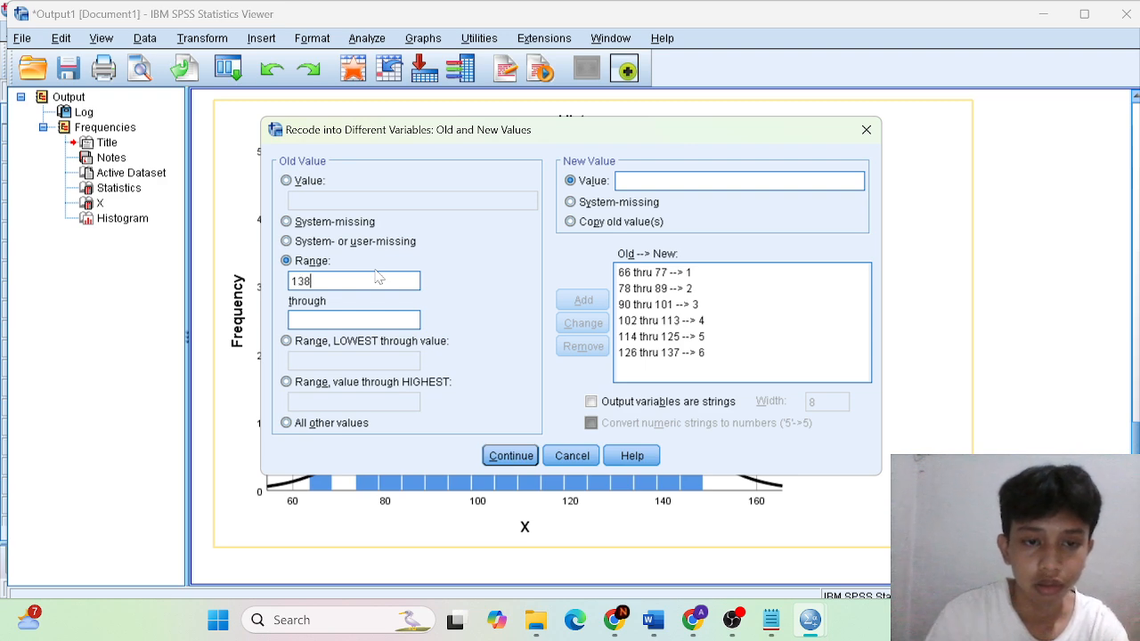
key("Tab")
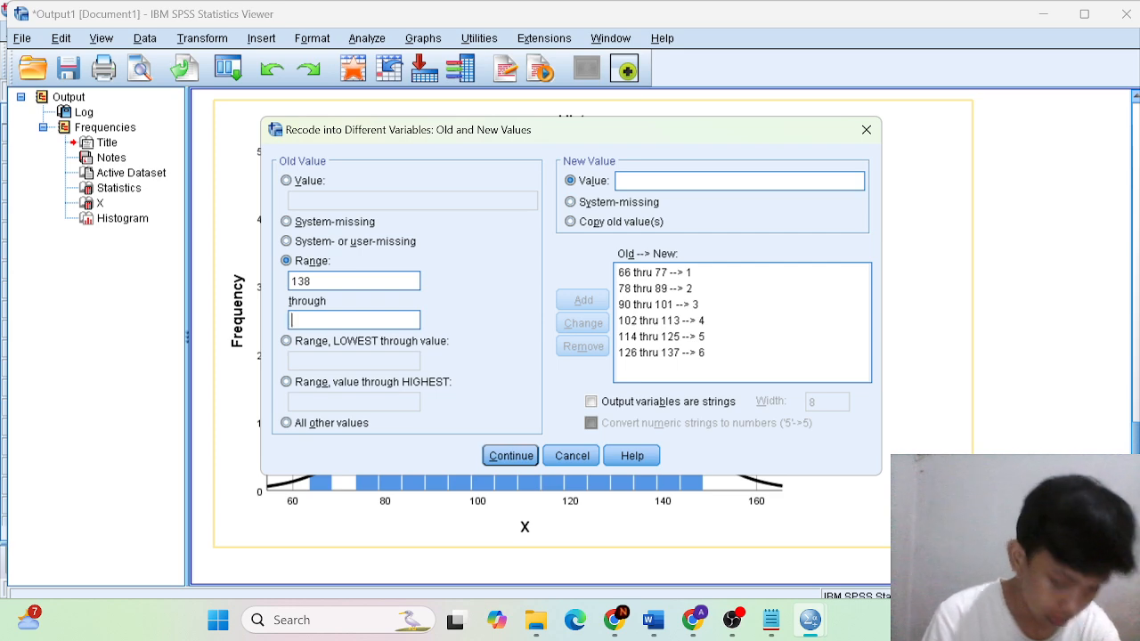
type("149")
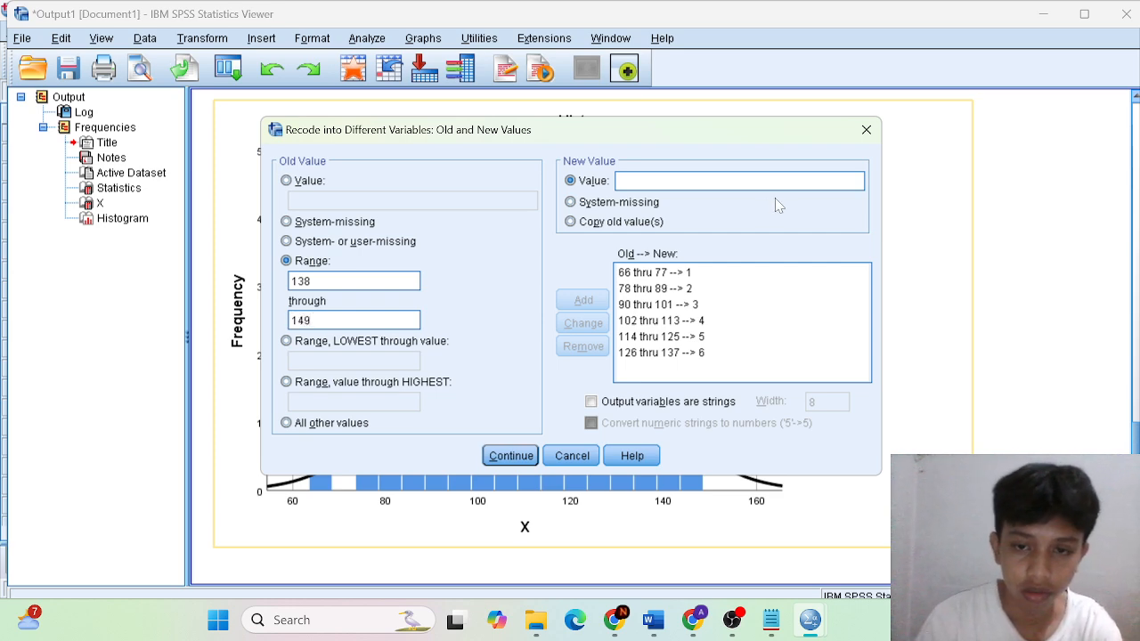
left_click(775, 181)
type("7")
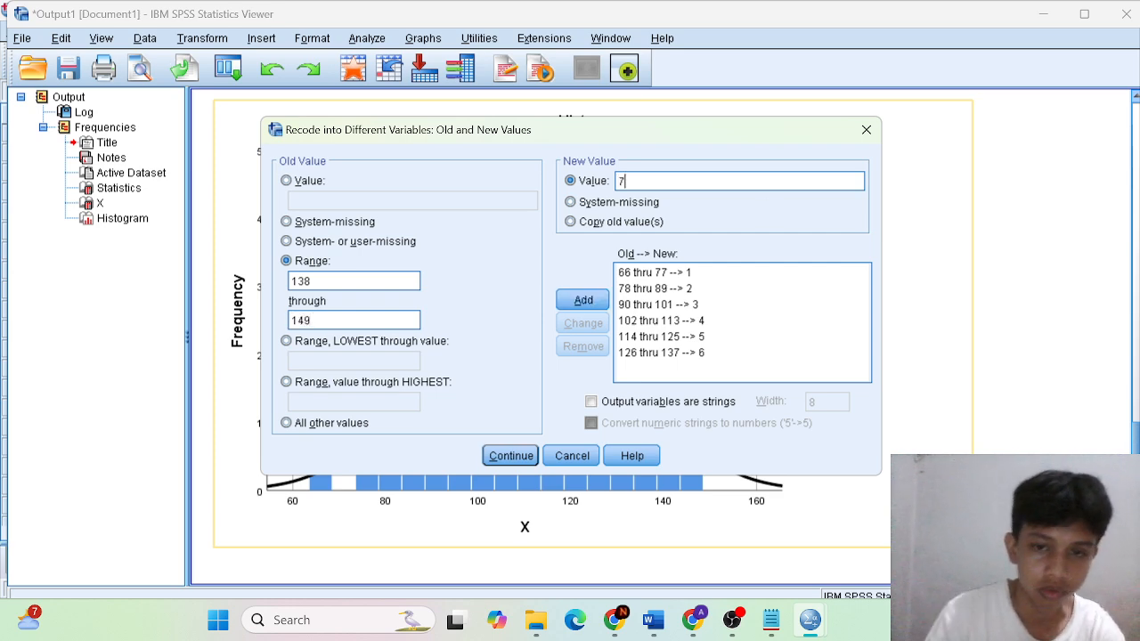
left_click(588, 302)
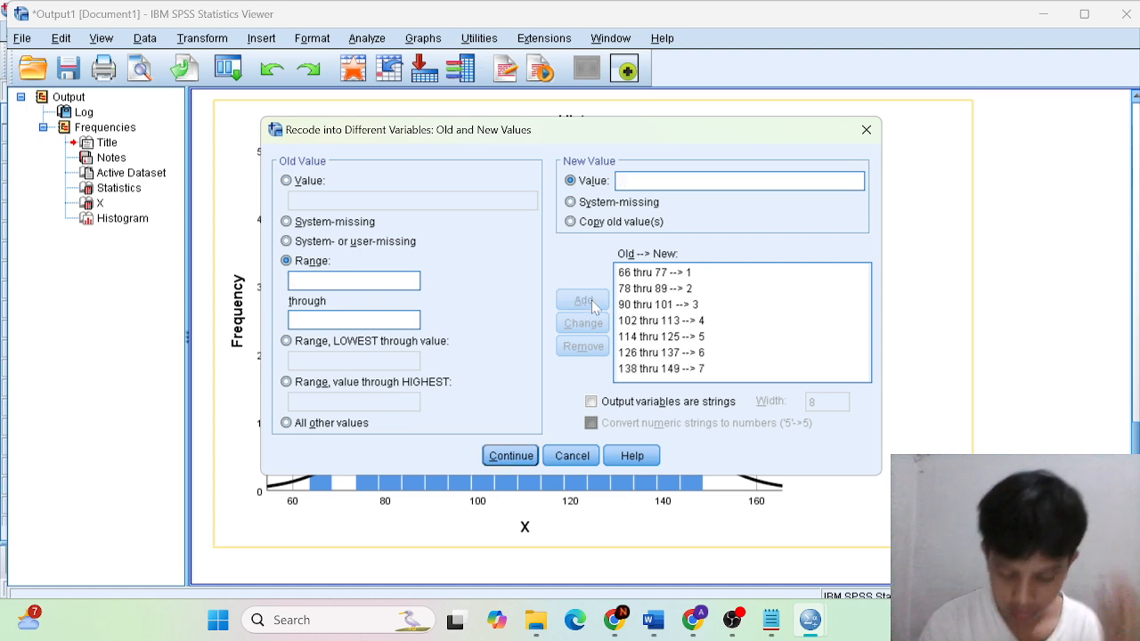
Accept the recode rules, assign Kelas as the output variable for X, and run the recode
left_click(511, 457)
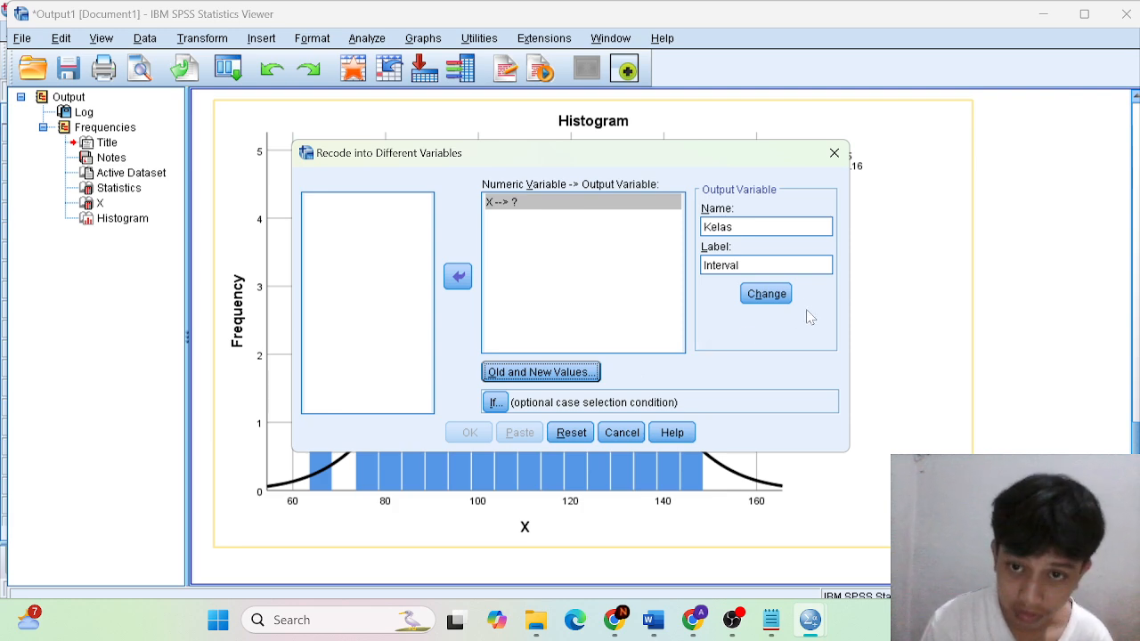
left_click(766, 296)
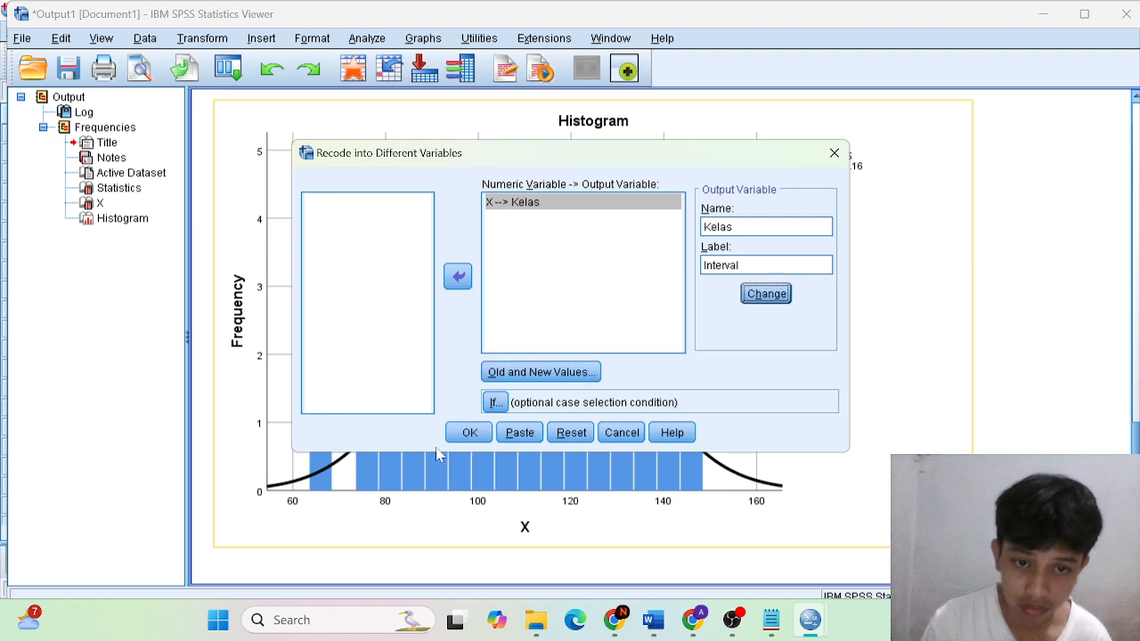
left_click(467, 433)
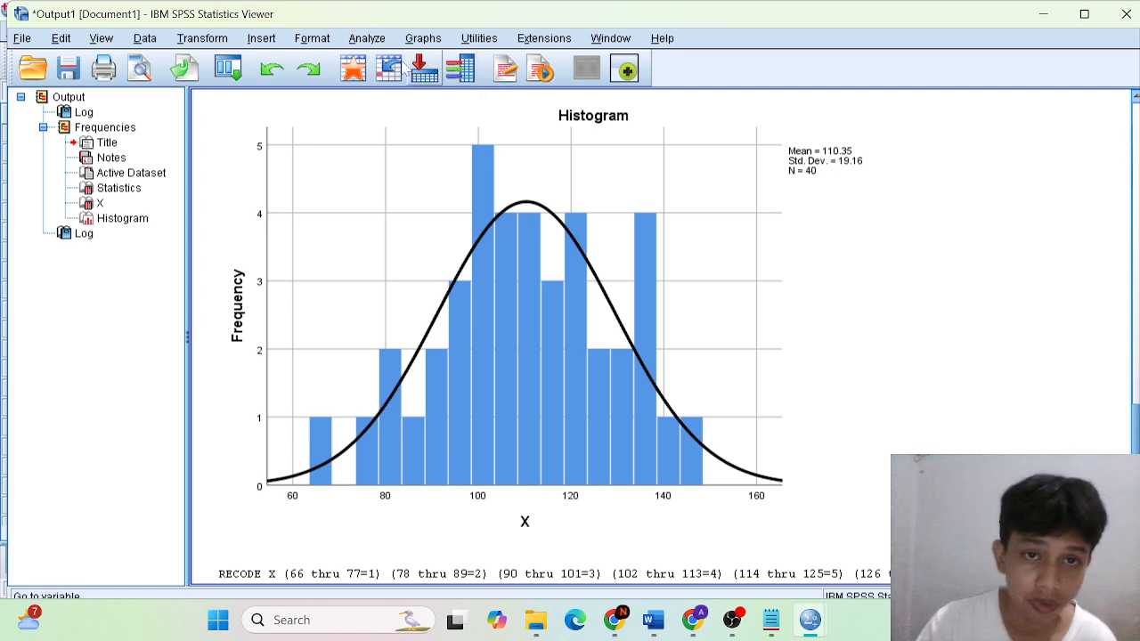
In the Data Editor's variable definitions, add the value label 66-77 for value 1 of Kelas
left_click(367, 73)
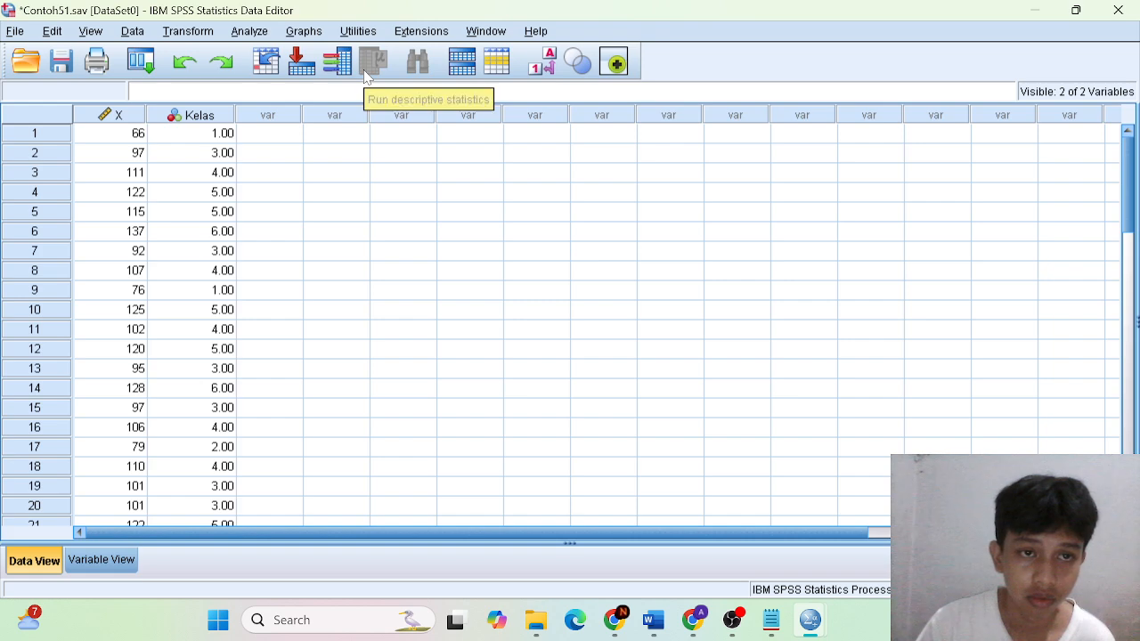
left_click(129, 559)
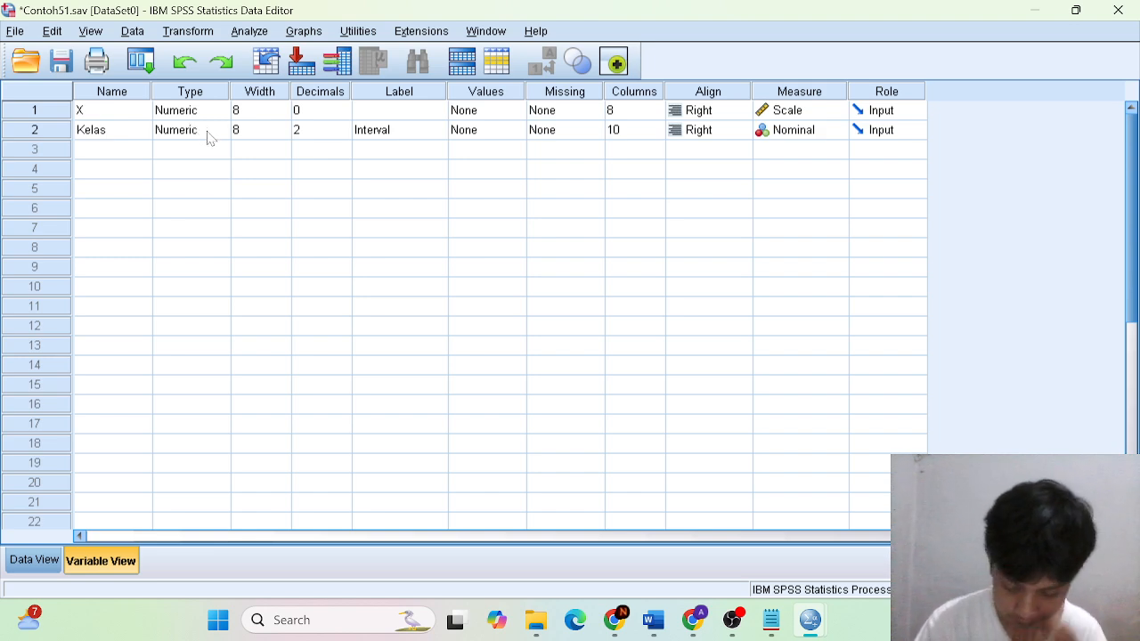
left_click(503, 132)
left_click(516, 130)
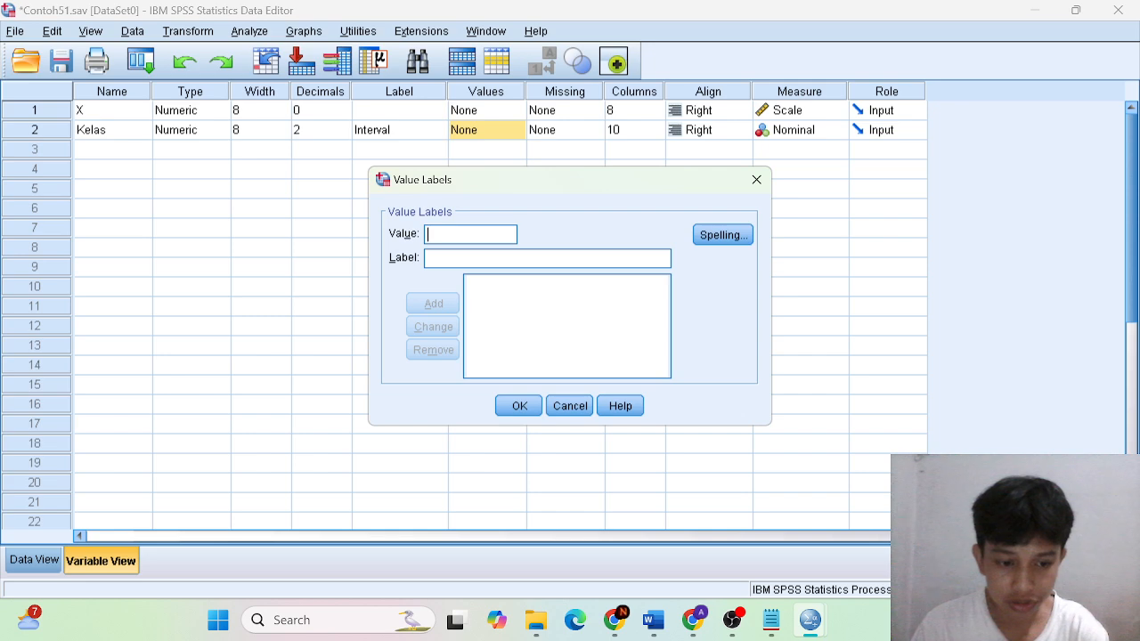
type("1")
key("Tab")
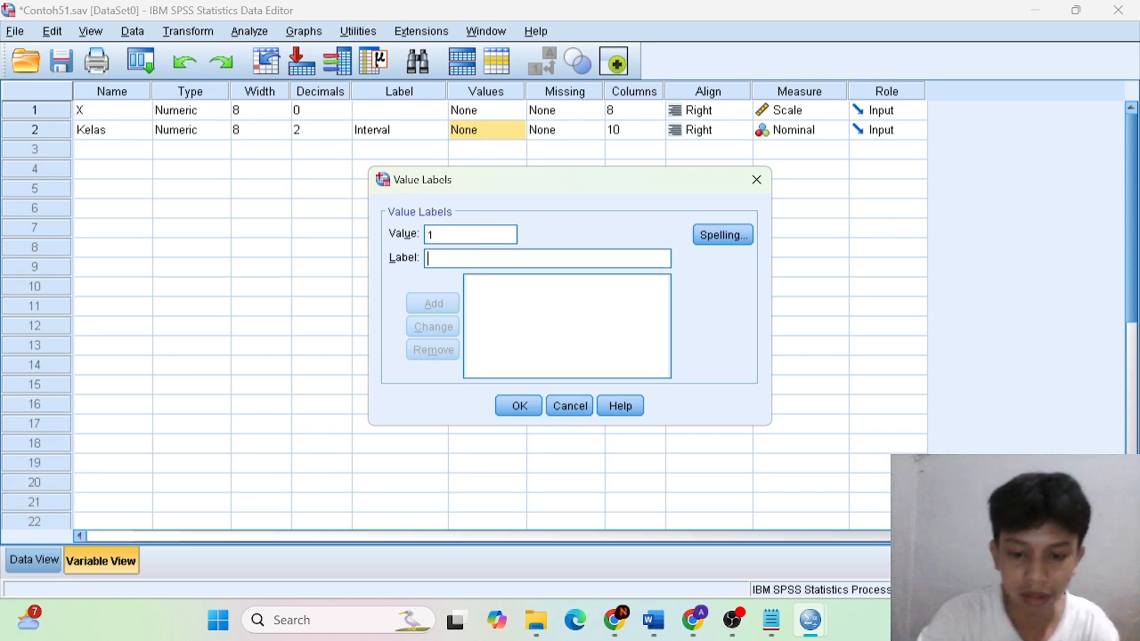
type("66-77")
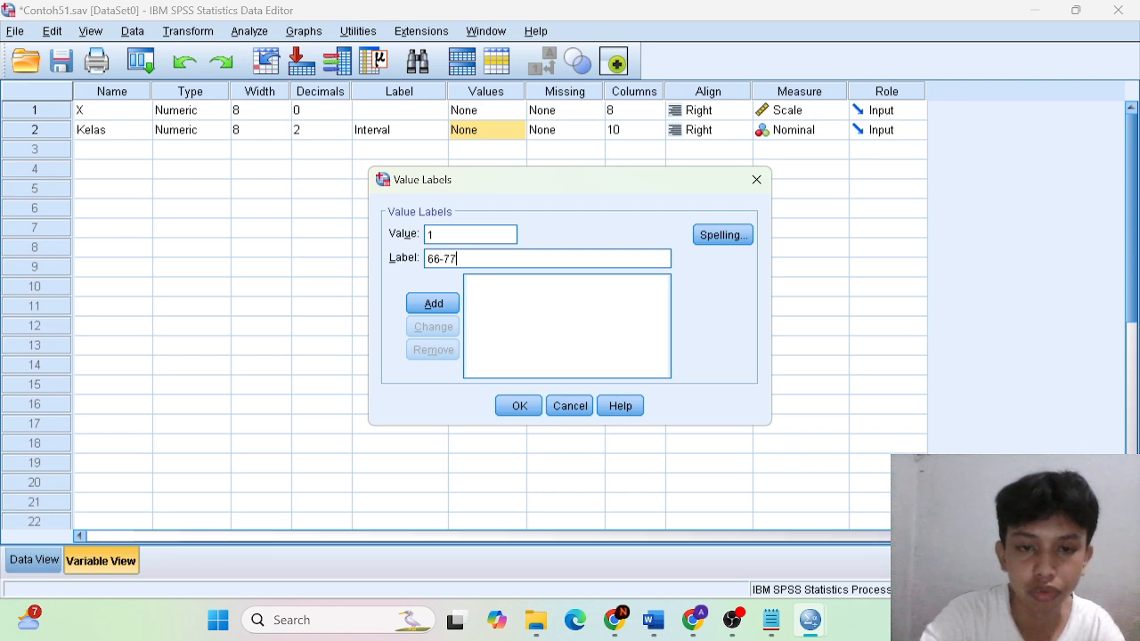
left_click(451, 303)
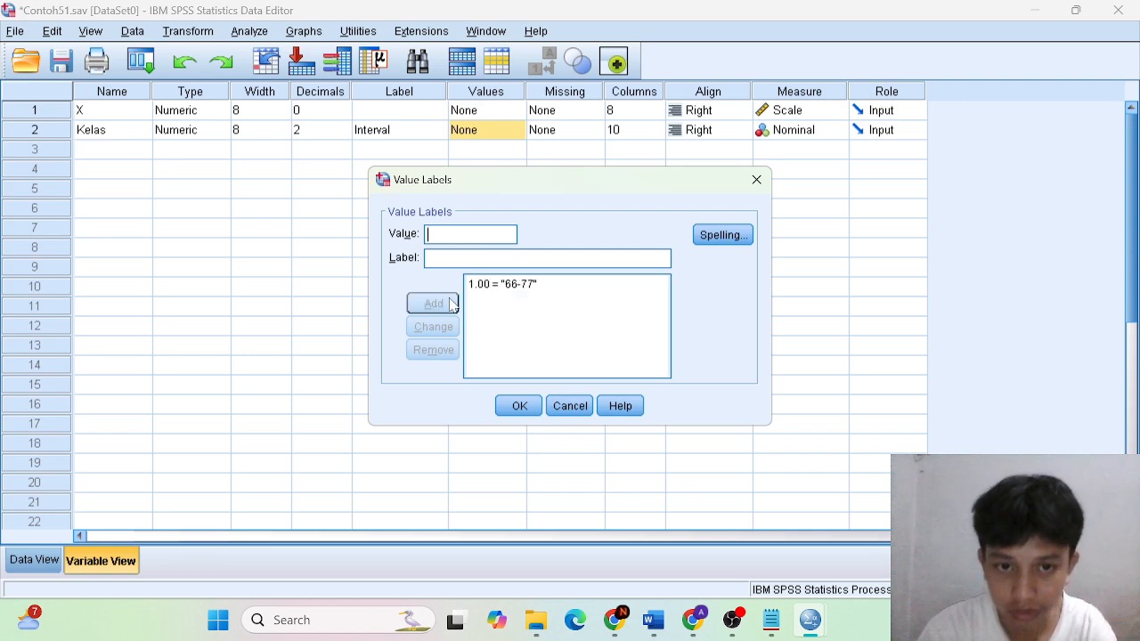
Add the value label 78-89 for value 2 of Kelas
type("2")
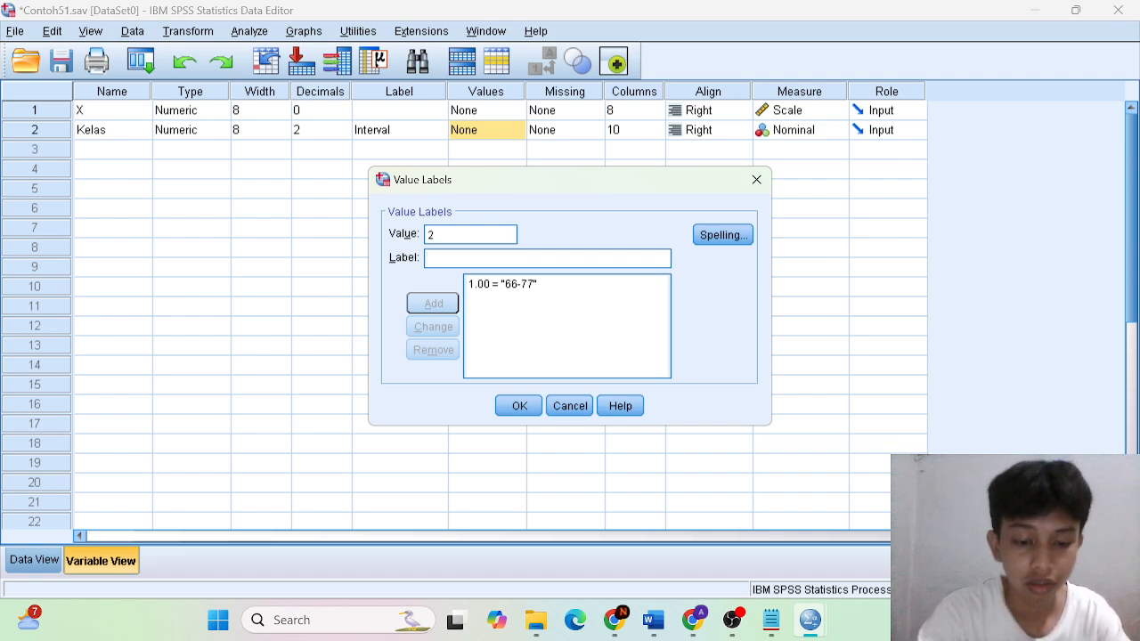
type("78-")
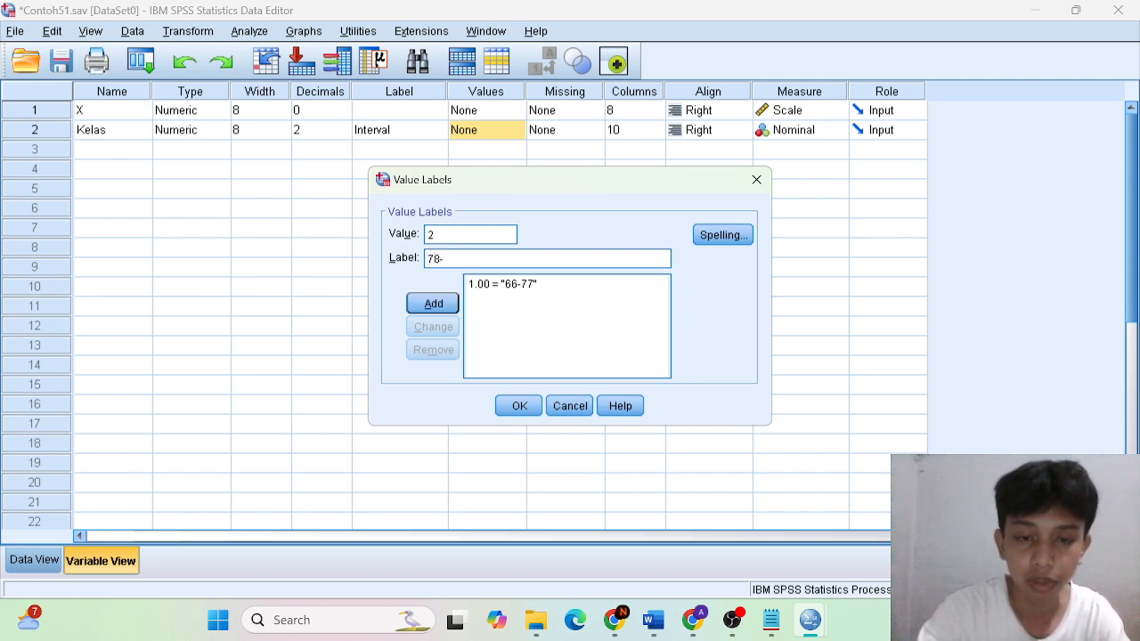
type("89")
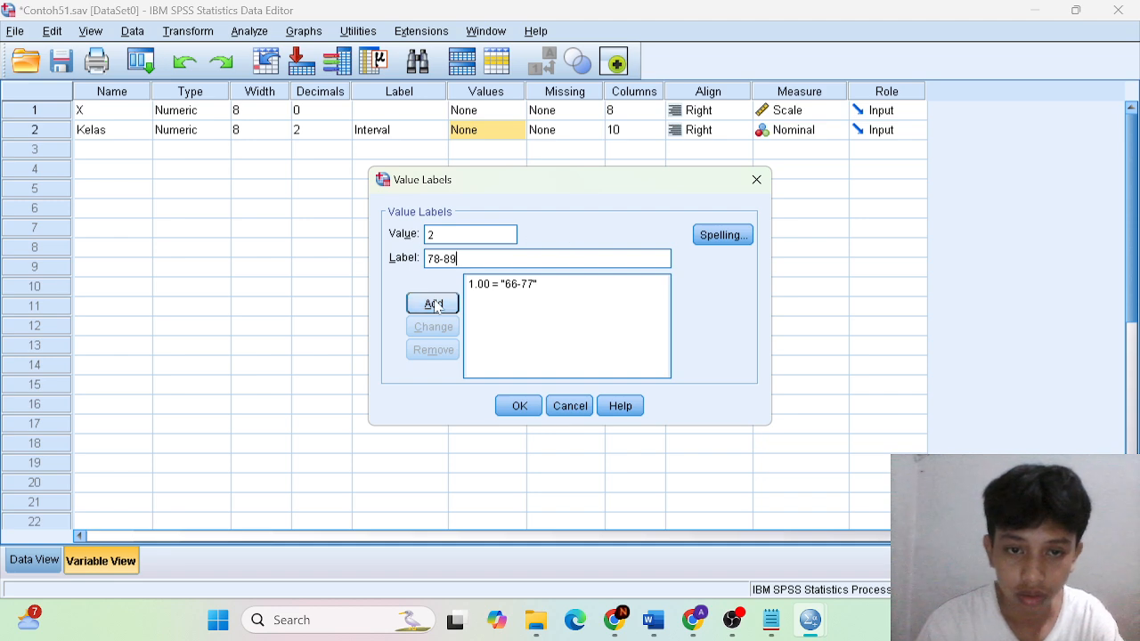
left_click(433, 304)
Add the value label 90-101 for value 3 of Kelas
type("3")
key("Tab")
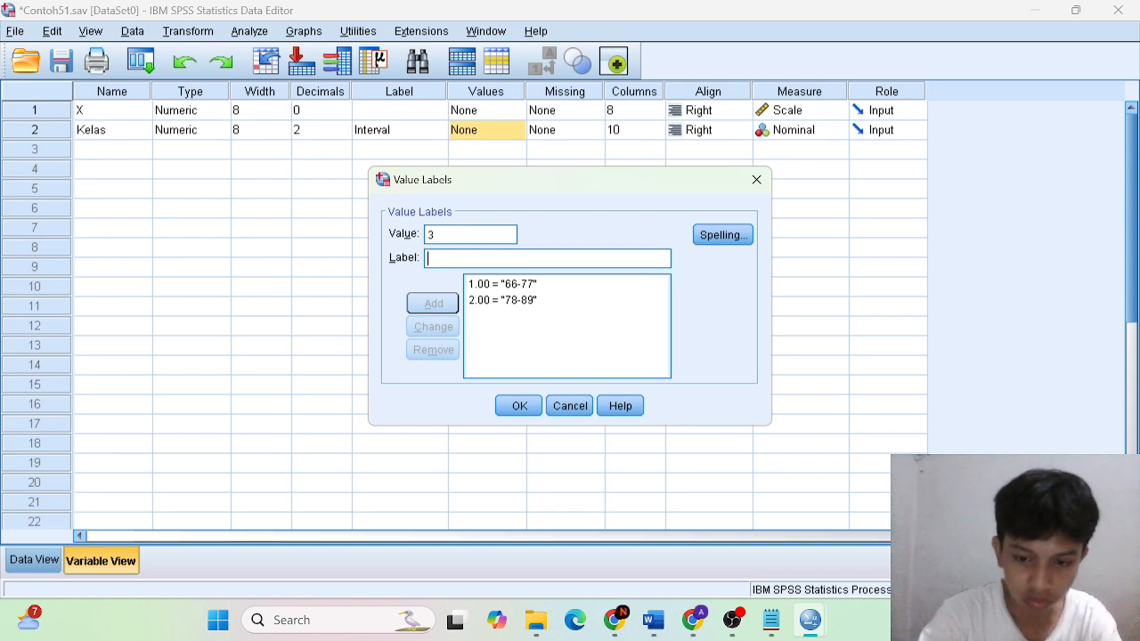
type("90-")
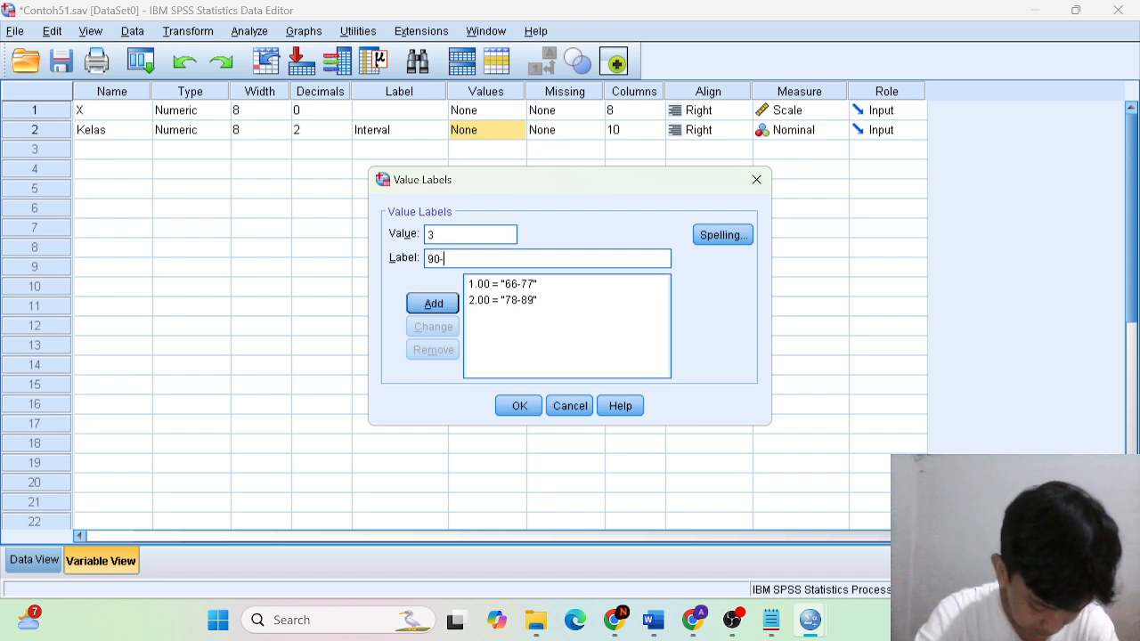
type("101")
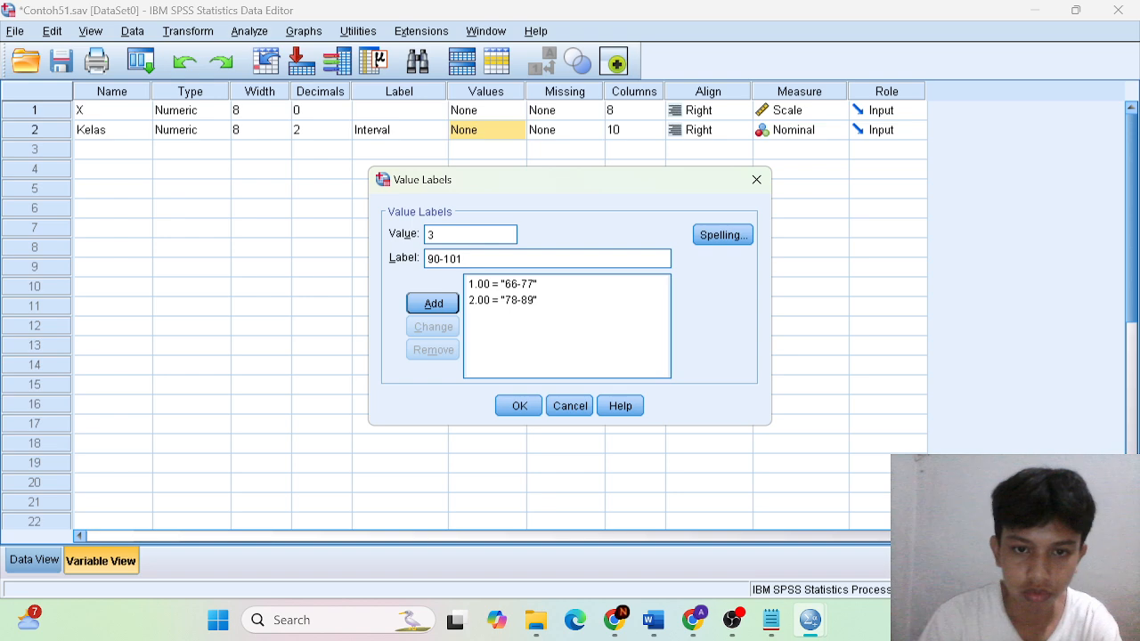
key("Return")
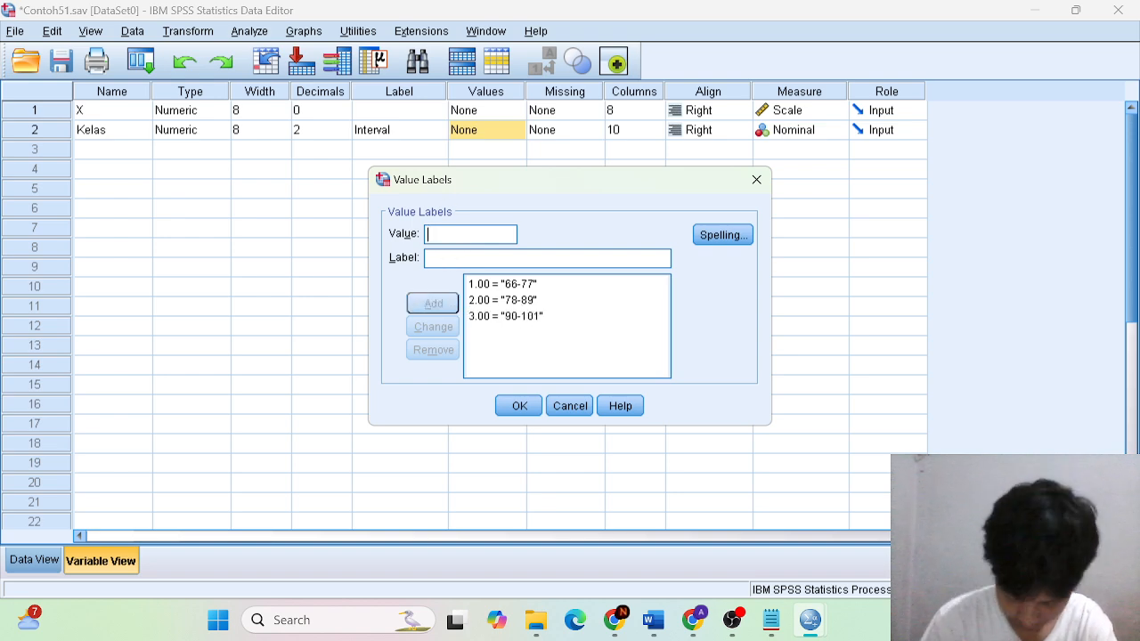
Add the value label 102-113 for value 4 of Kelas
type("4")
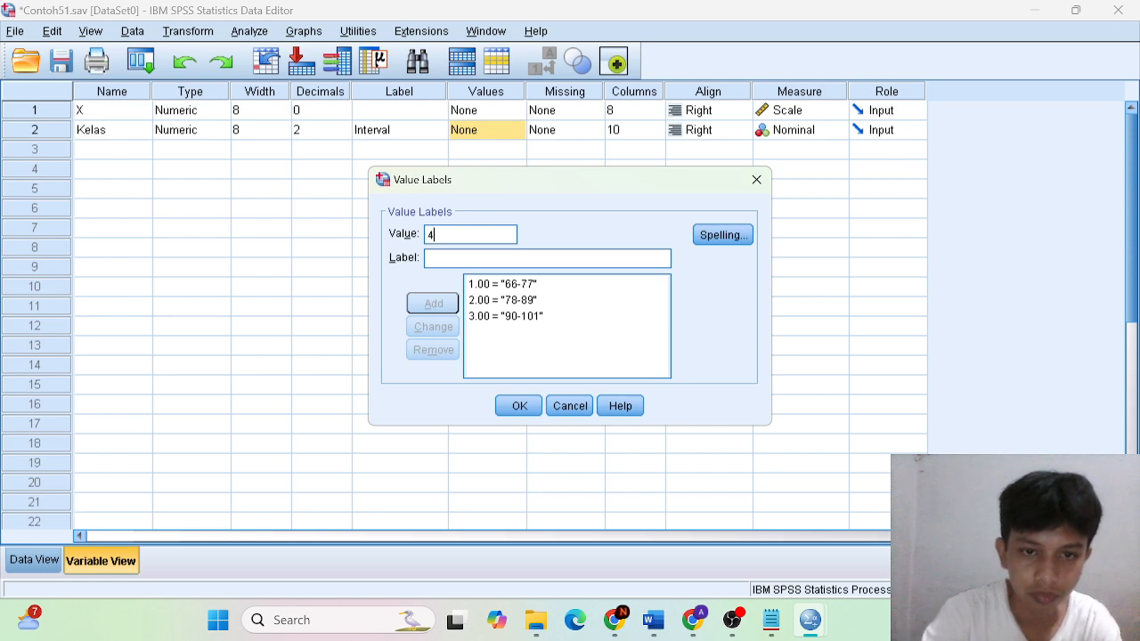
key("Tab")
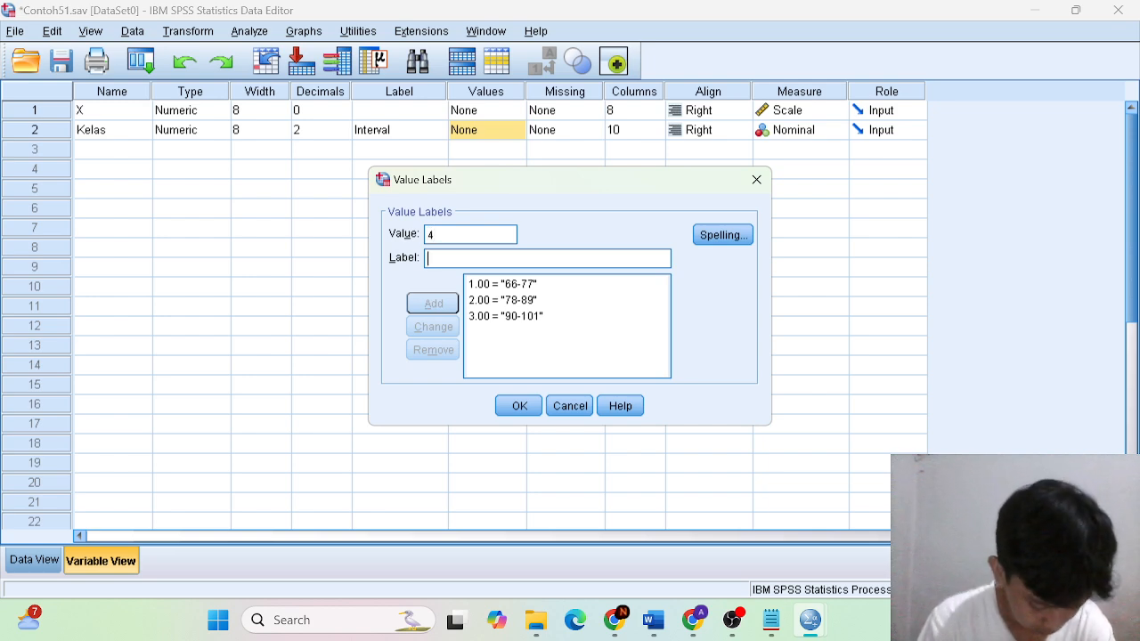
type("102")
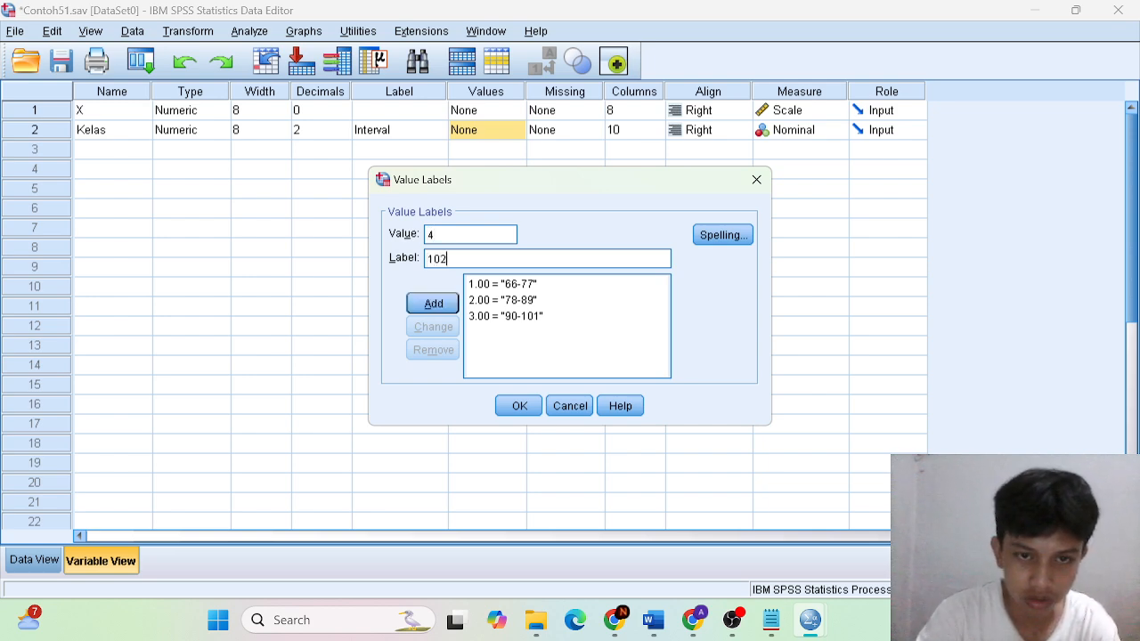
type("-")
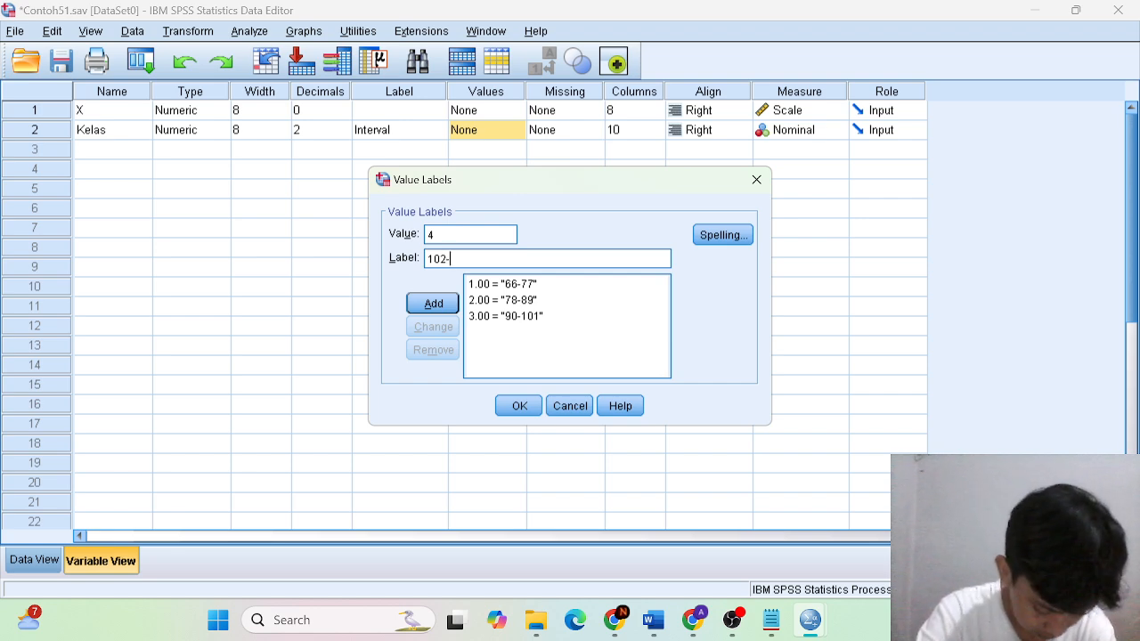
type("113")
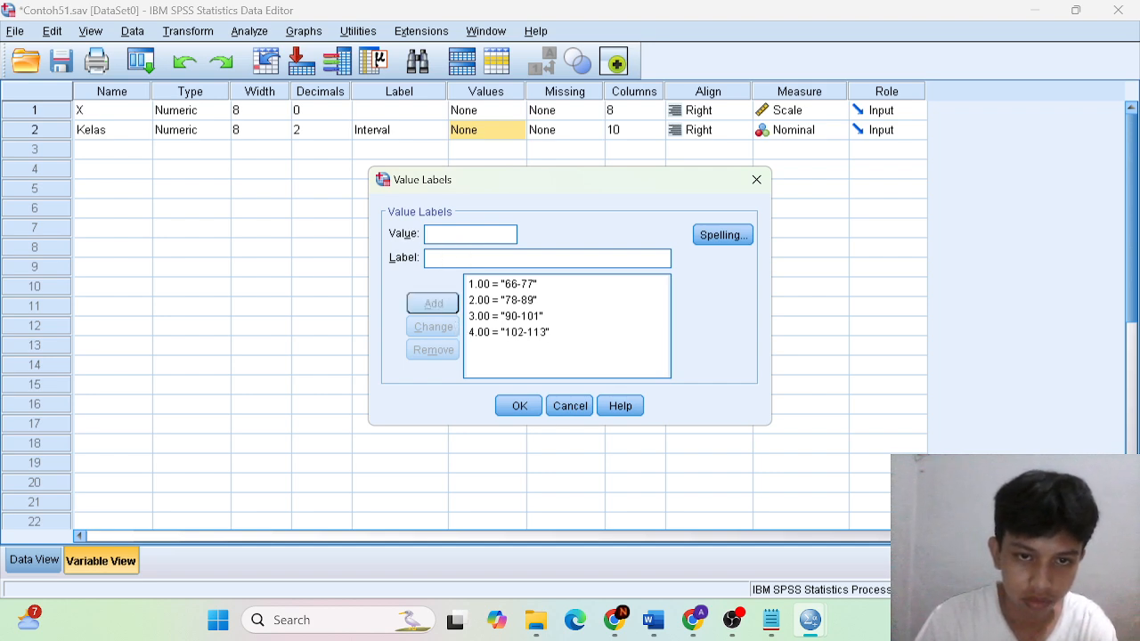
Add the value label 114-125 for value 5 of Kelas
type("5")
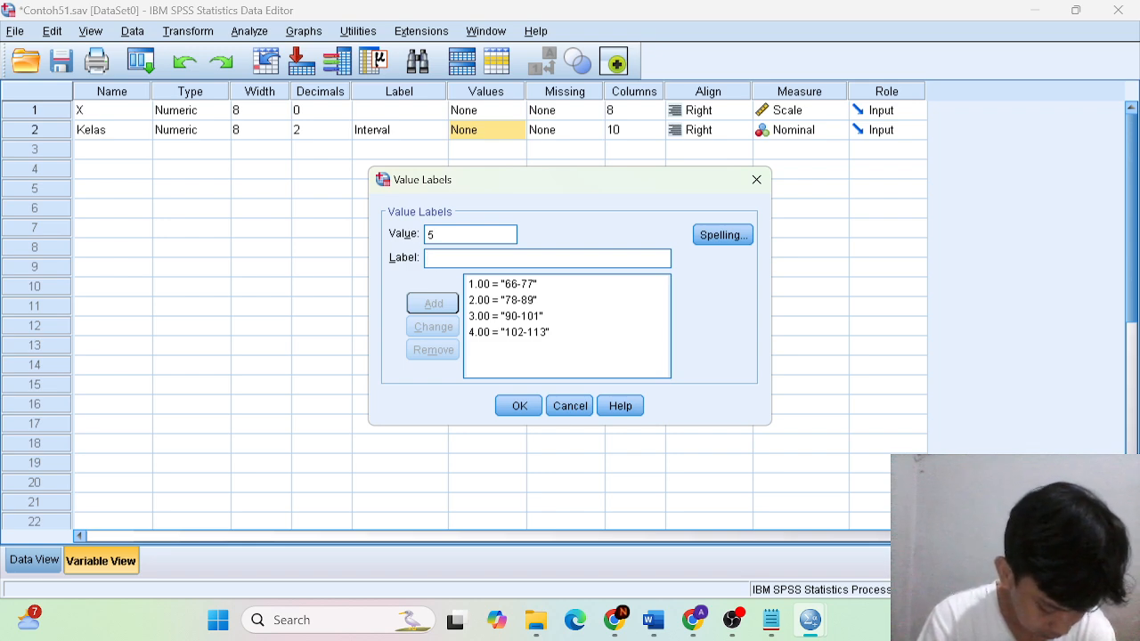
type("114")
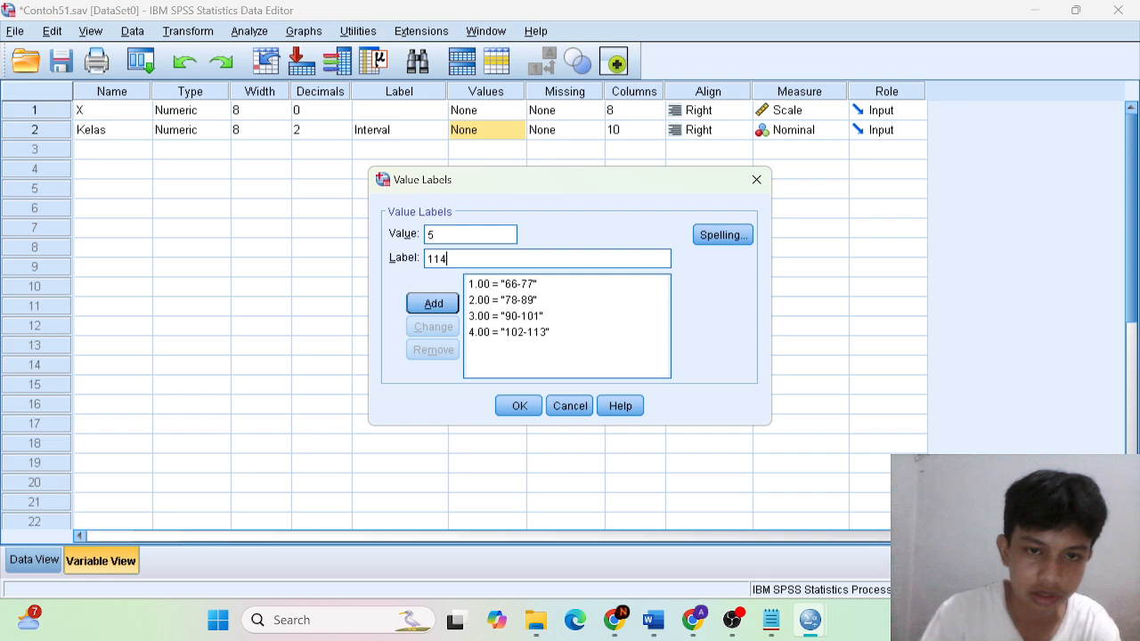
type("-")
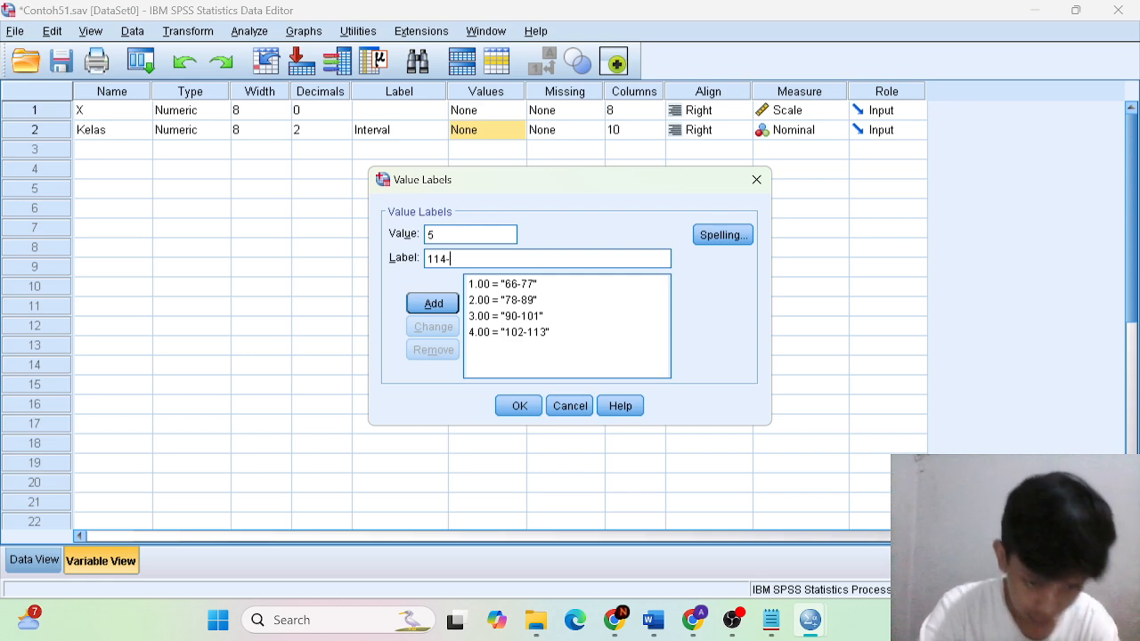
type("13")
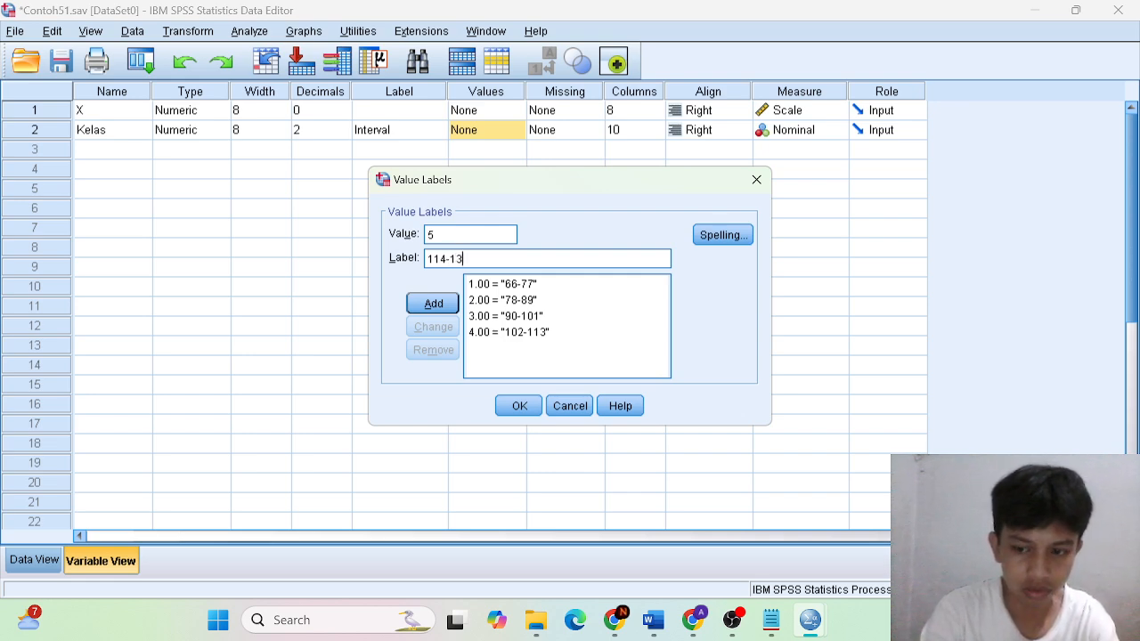
key("BackSpace")
type("25")
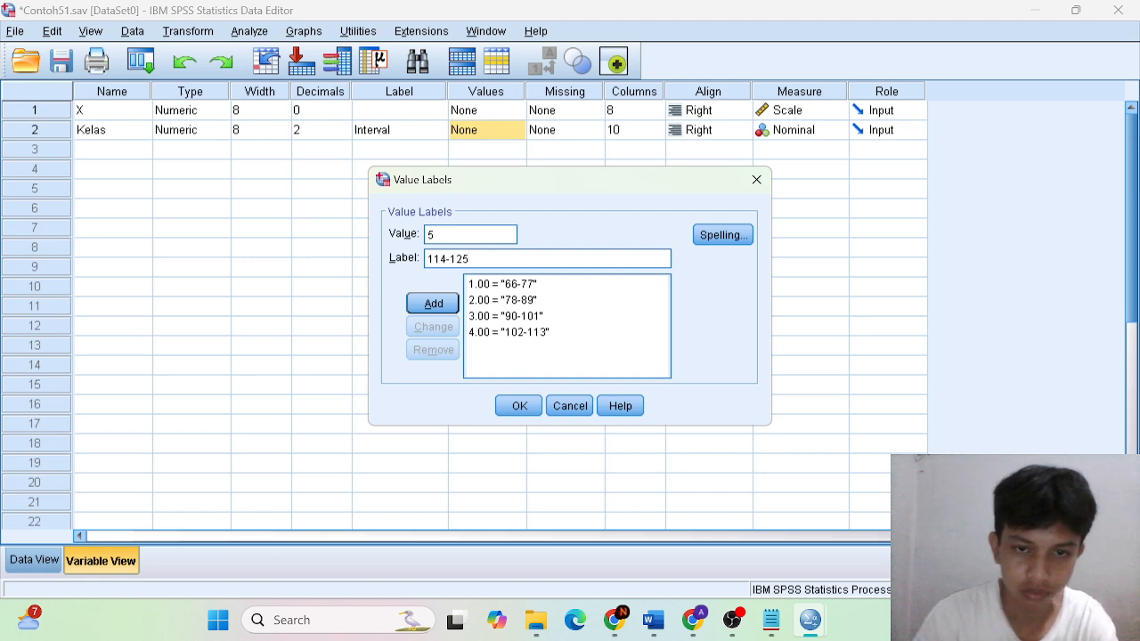
left_click(424, 307)
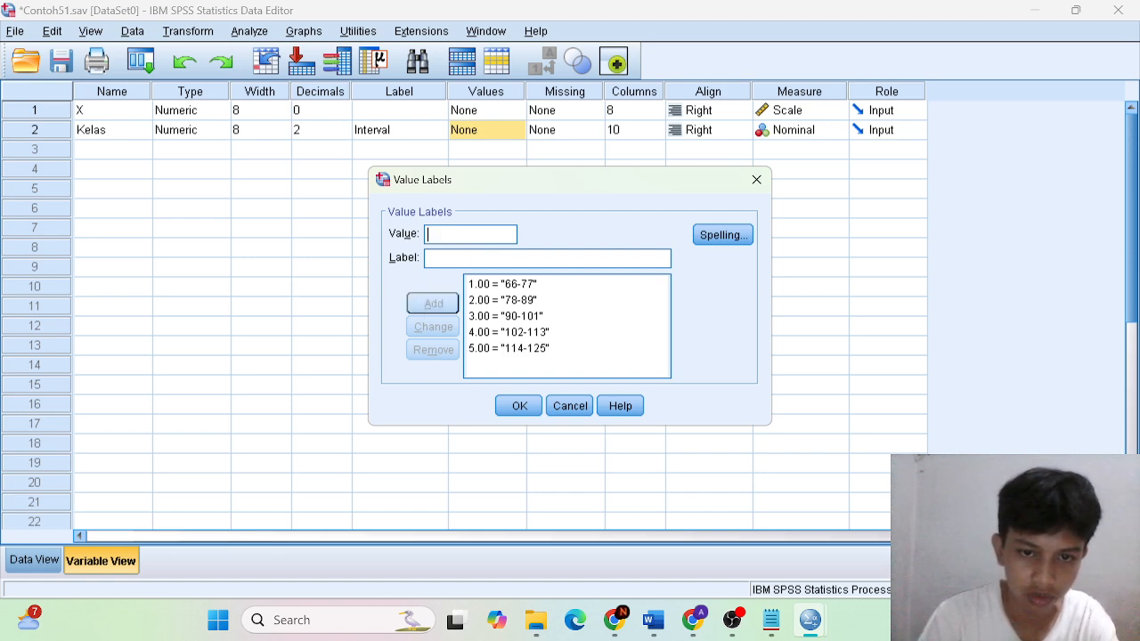
Add the value label 126-137 for value 6 of Kelas
type("6")
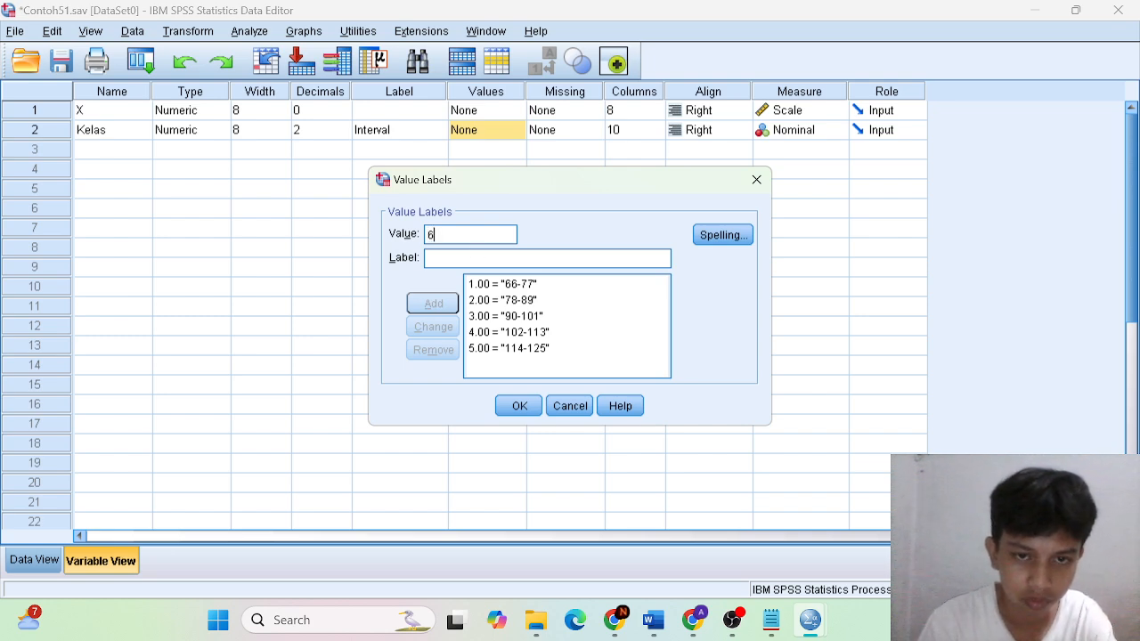
key("Tab")
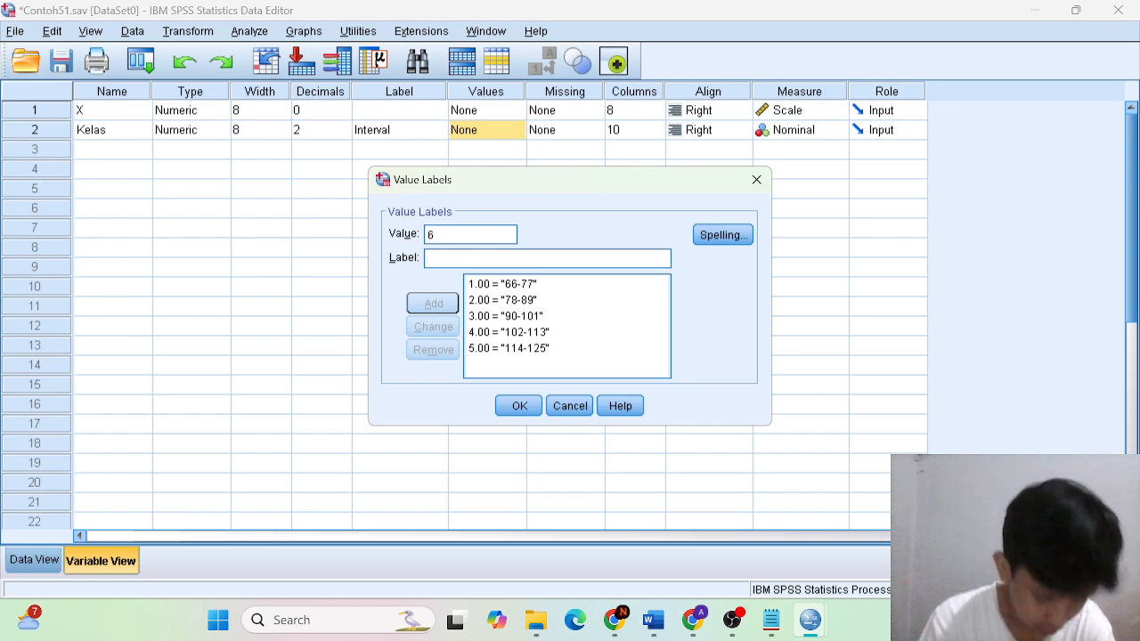
type("126")
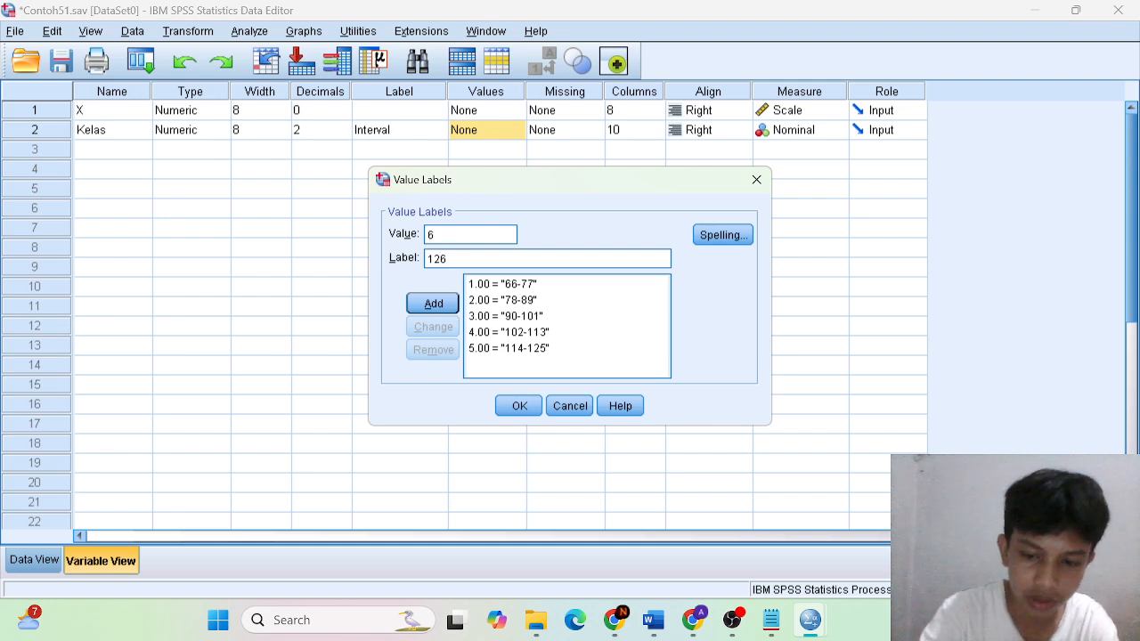
type("-1")
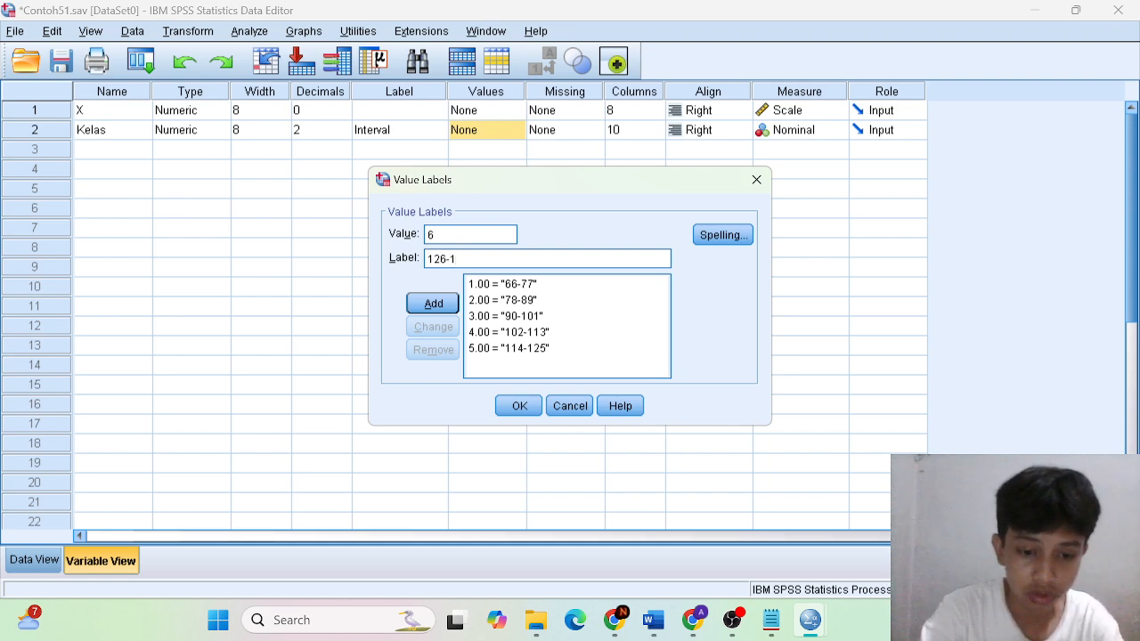
type("37")
left_click(435, 302)
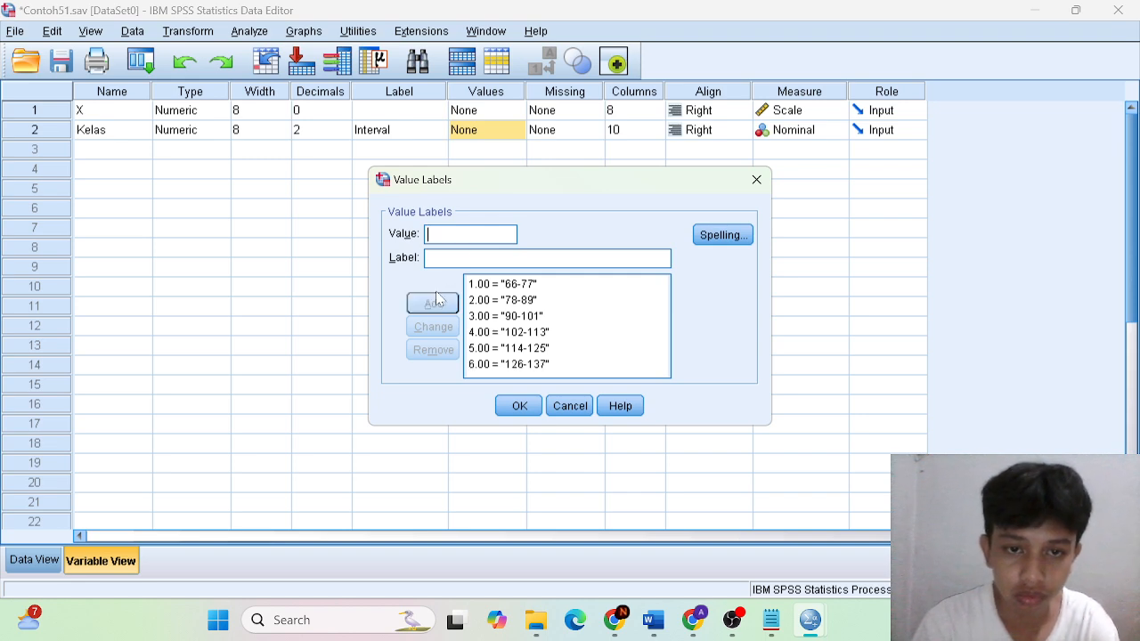
Add the value label 138-149 for value 7 of Kelas and accept the full set of value labels
type("7")
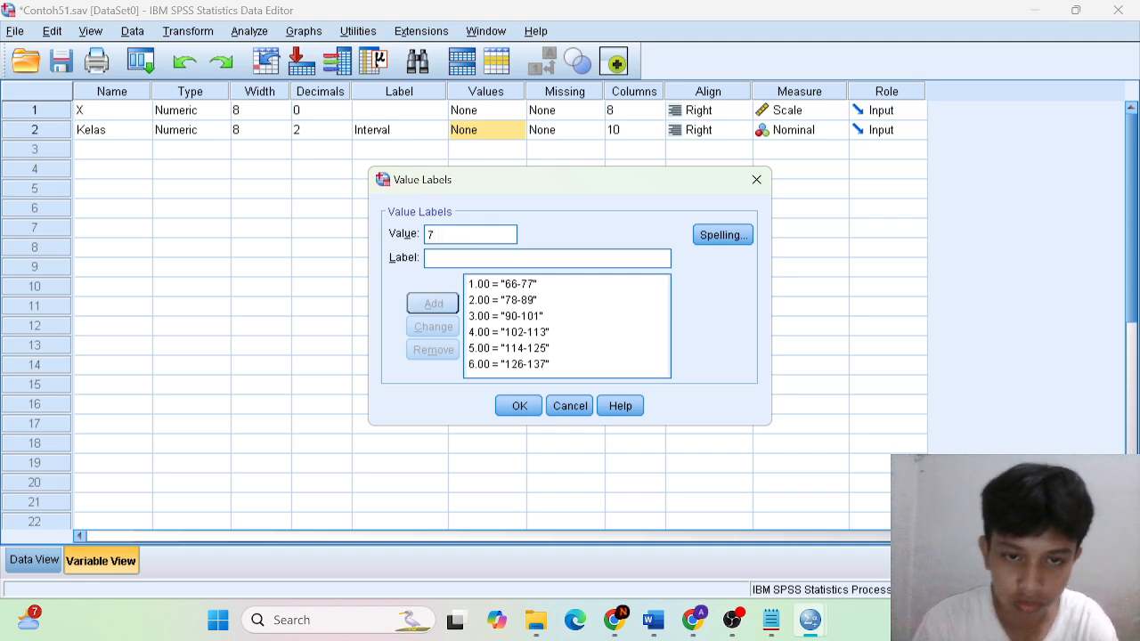
type("1")
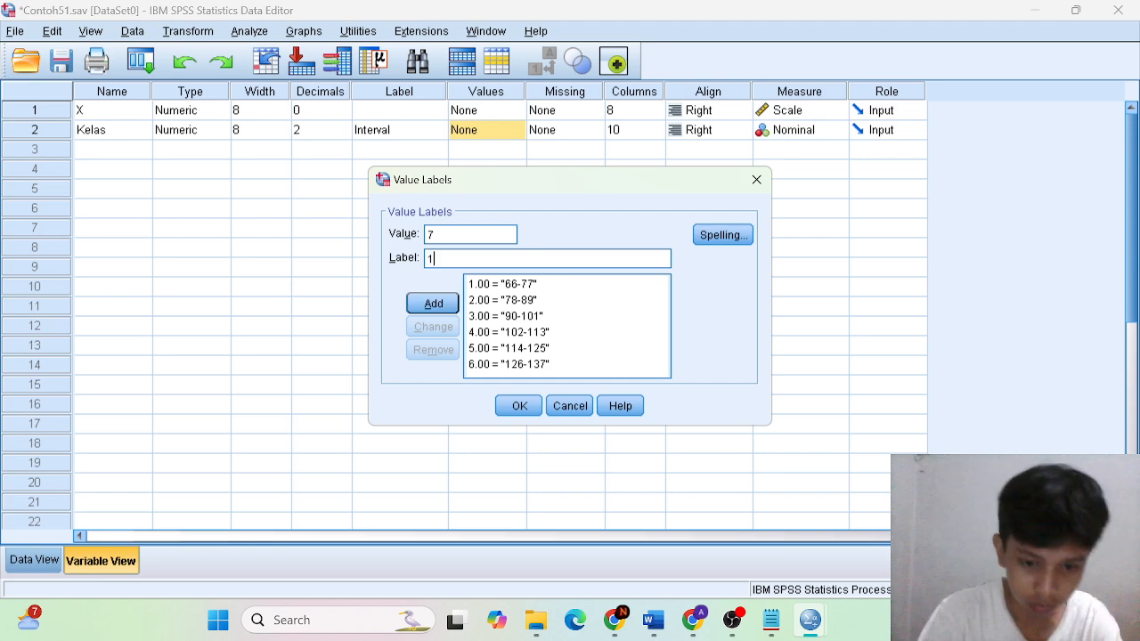
type("38-1")
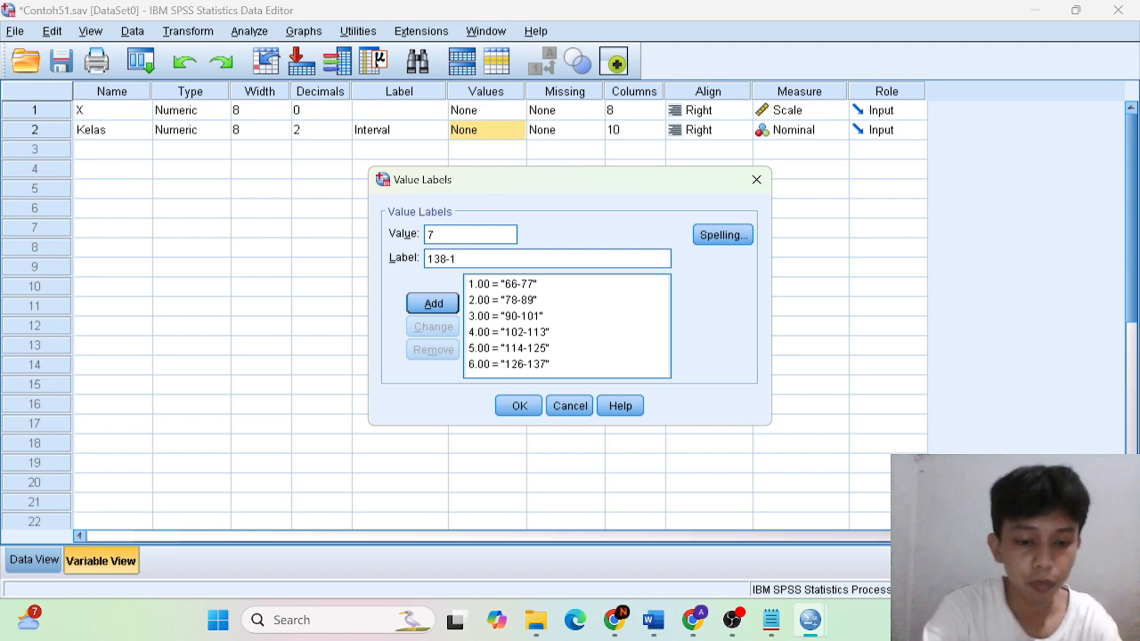
type("49")
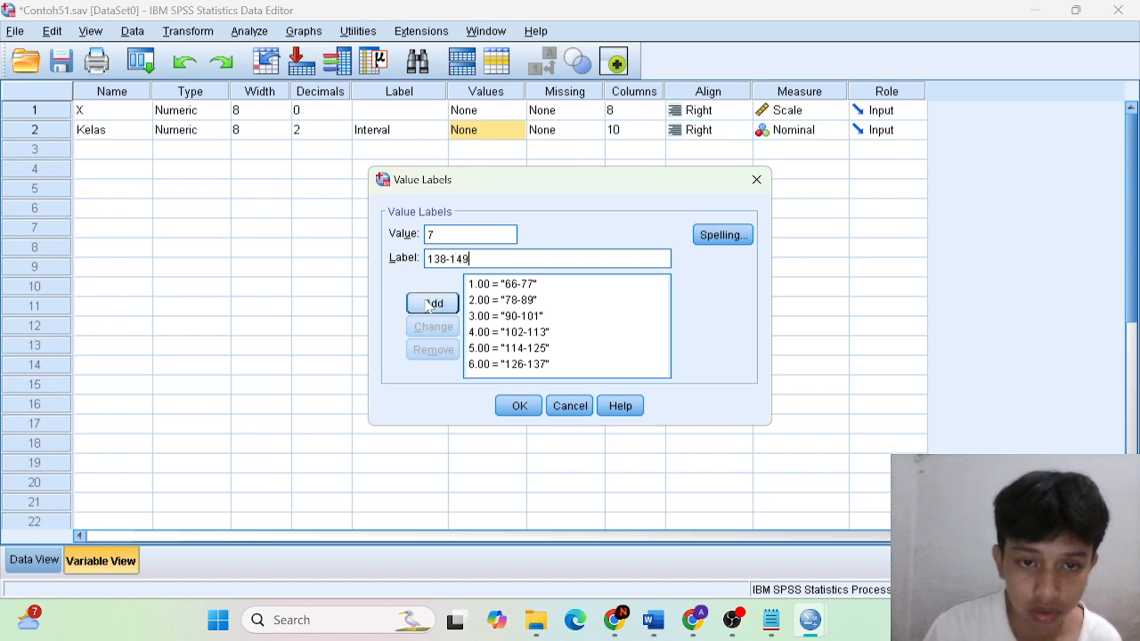
left_click(432, 304)
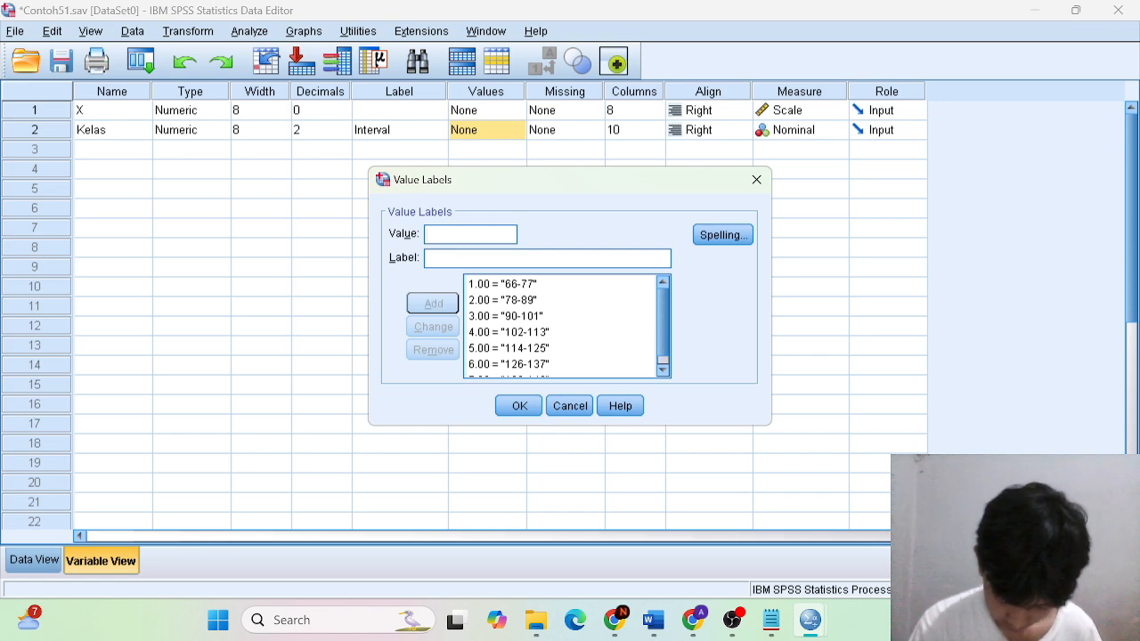
left_click(520, 406)
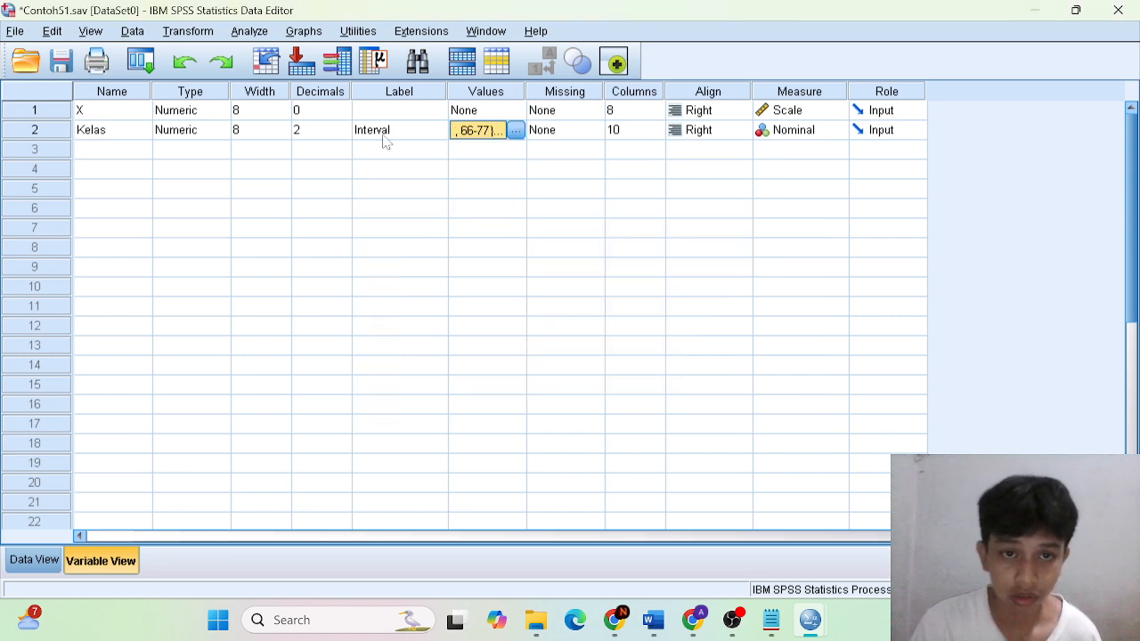
Set the number of decimals of Kelas to 0
left_click(336, 133)
left_click(345, 135)
left_click(344, 134)
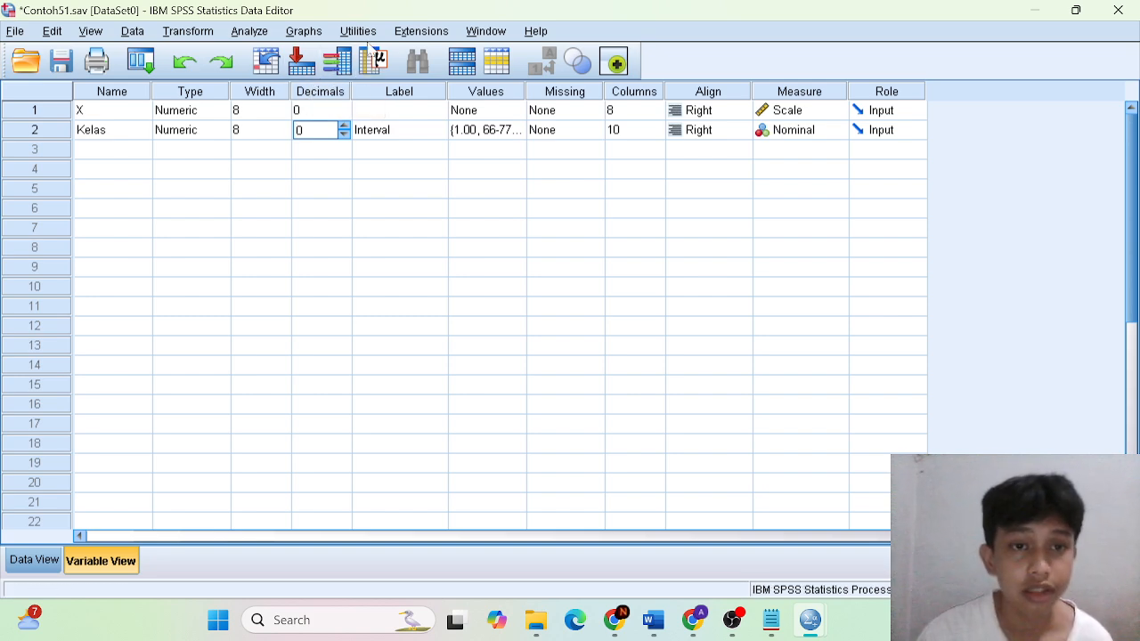
Set up a Frequencies analysis with Interval [Kelas] as the analysed variable in place of X
left_click(249, 31)
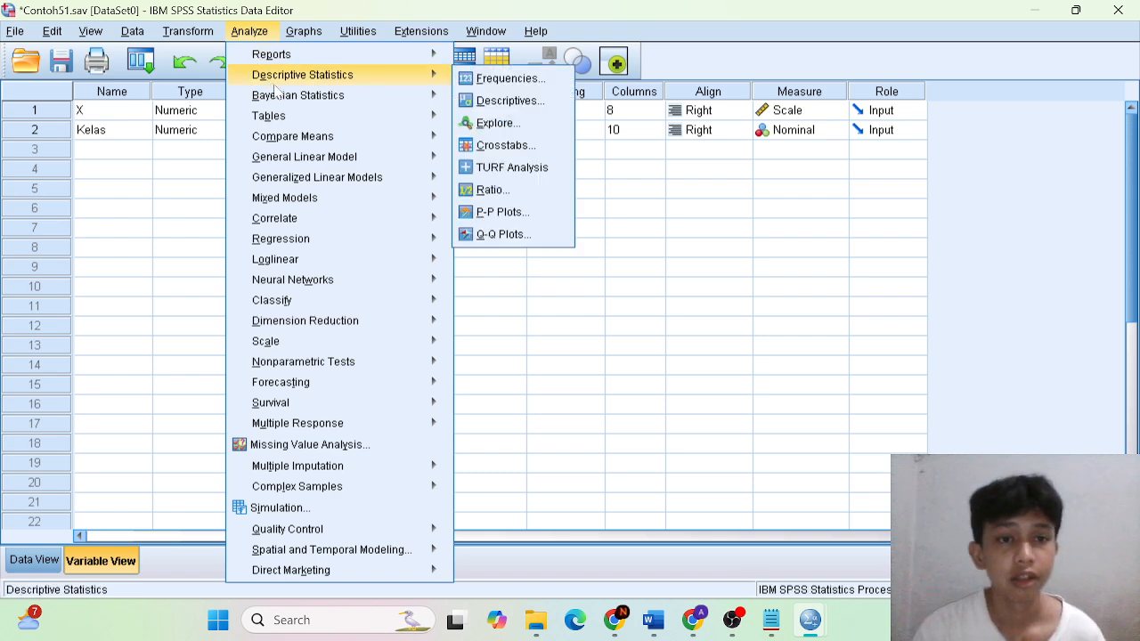
mouse_move(287, 98)
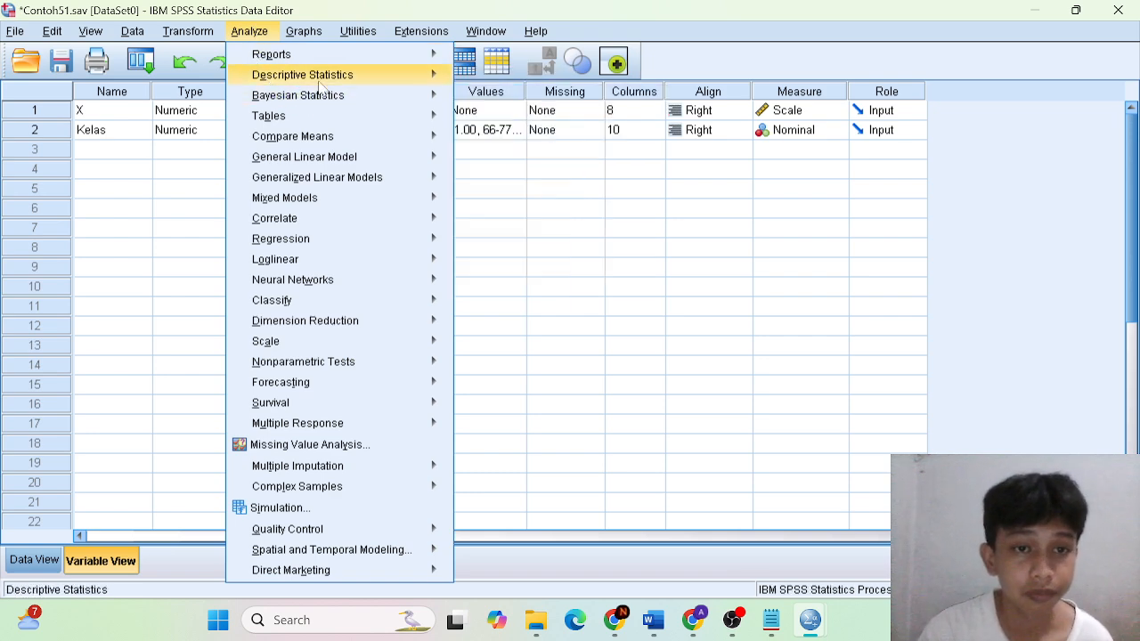
mouse_move(322, 80)
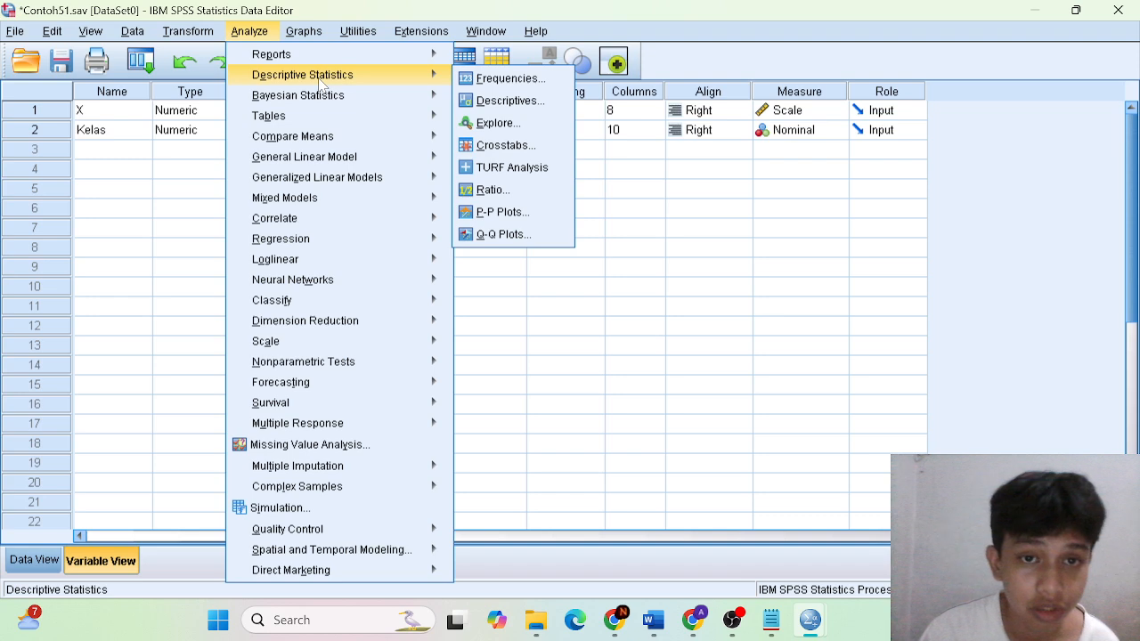
left_click(470, 85)
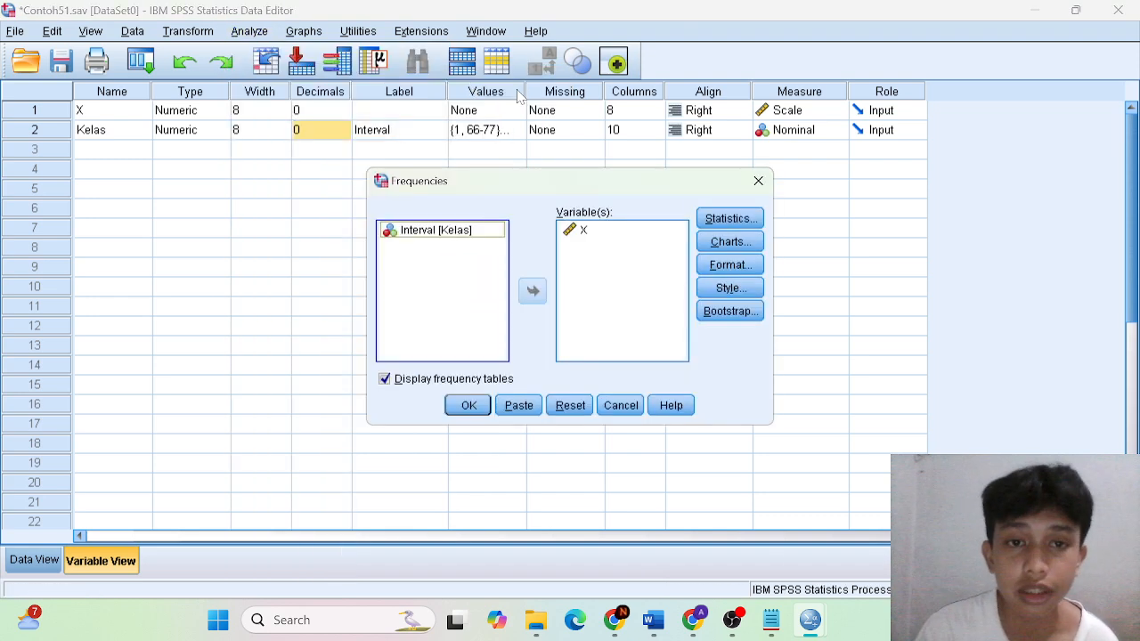
left_click(581, 230)
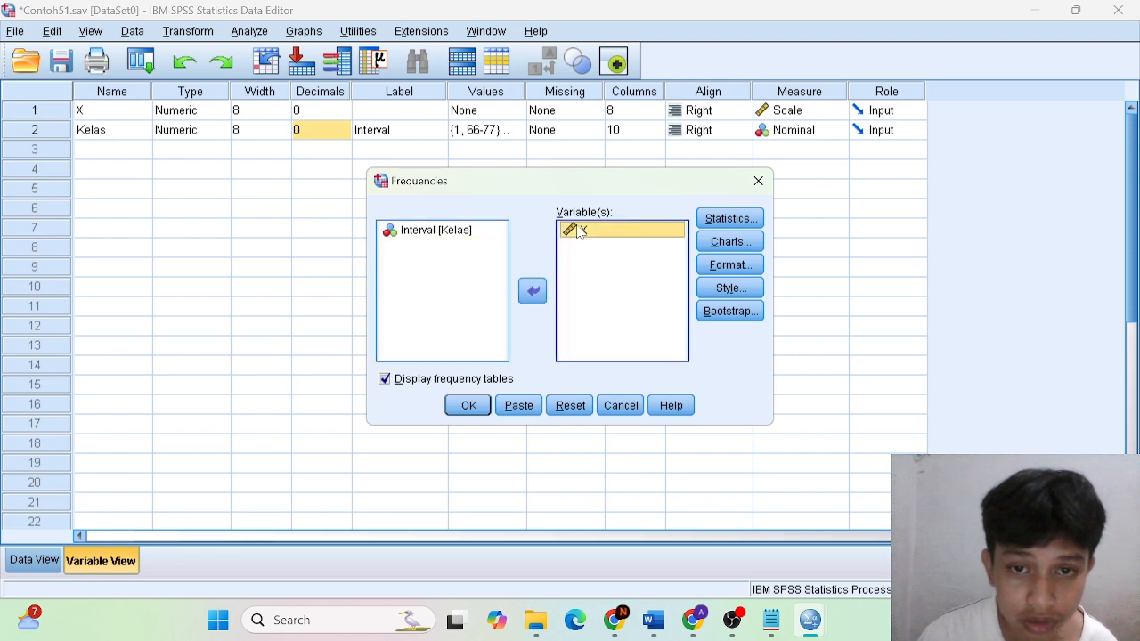
left_click(532, 290)
left_click(461, 249)
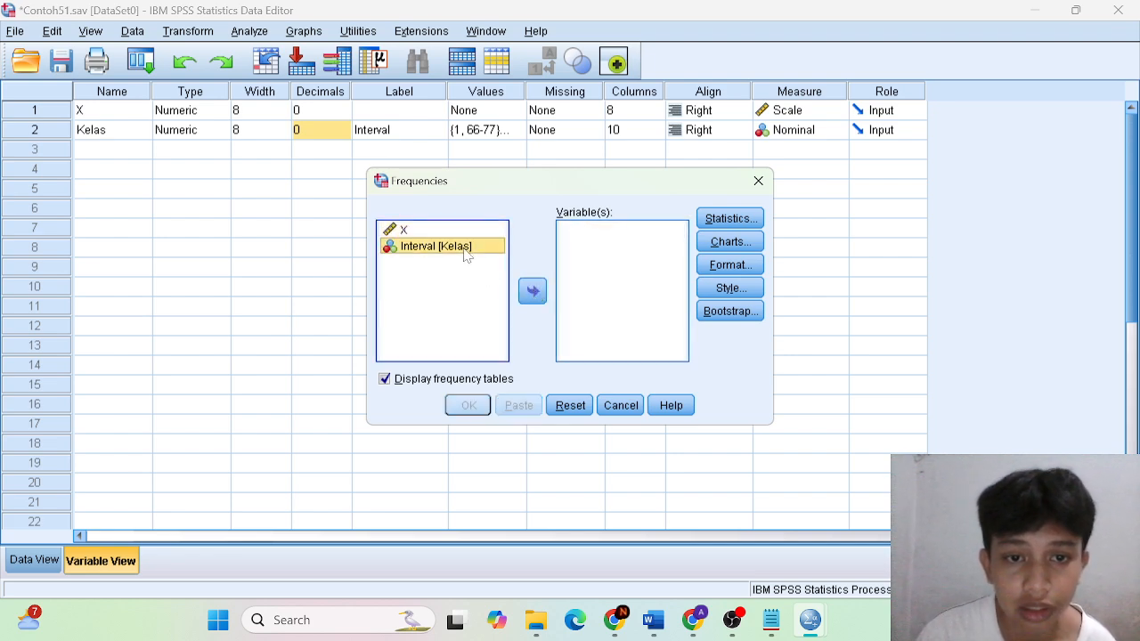
left_click(533, 291)
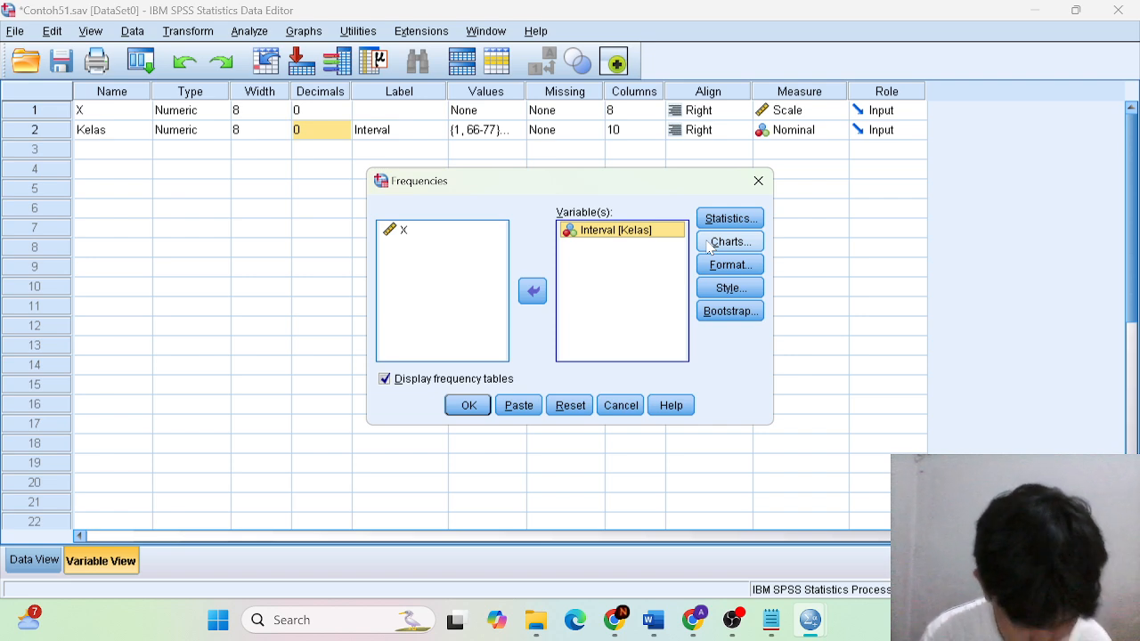
Run the Kelas frequency analysis with a histogram and normal curve, and review the resulting interval table and chart
left_click(748, 251)
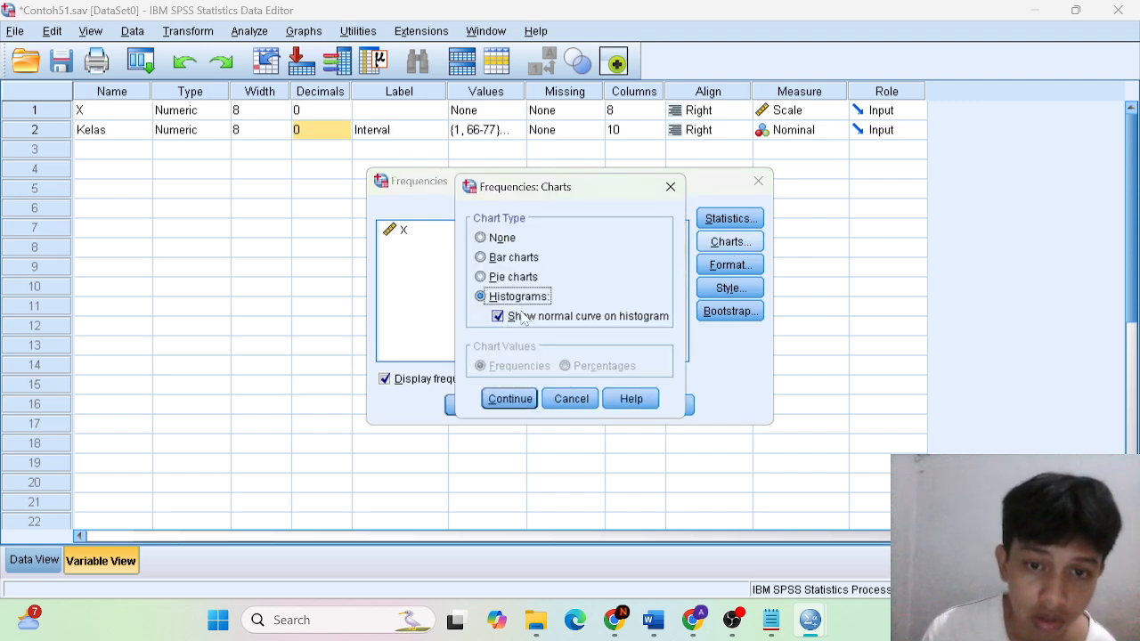
left_click(510, 400)
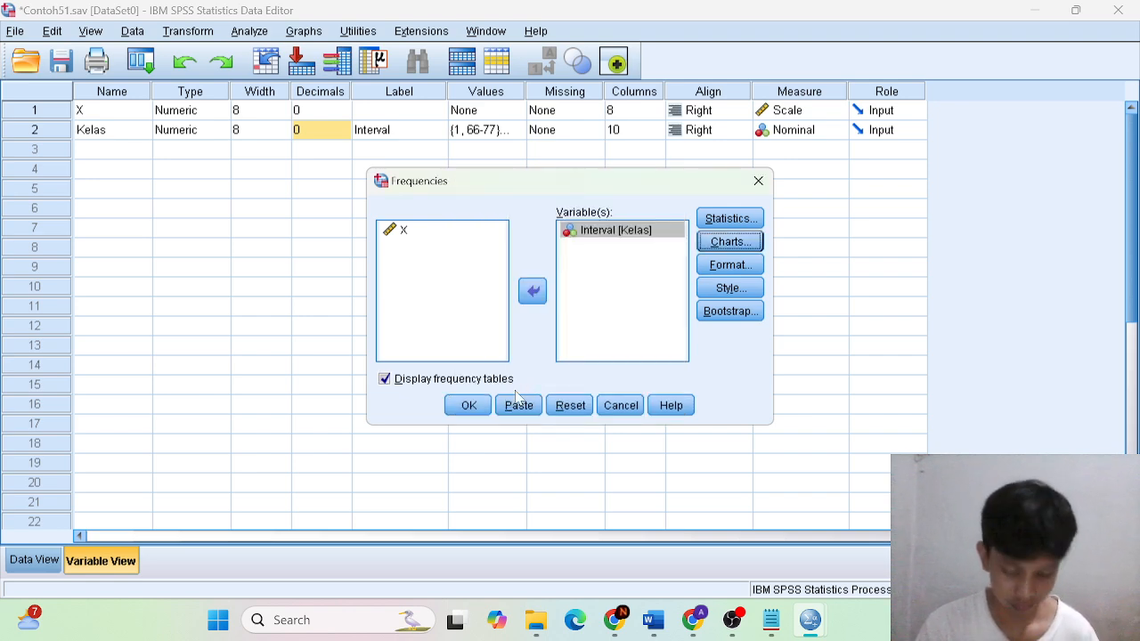
left_click(470, 406)
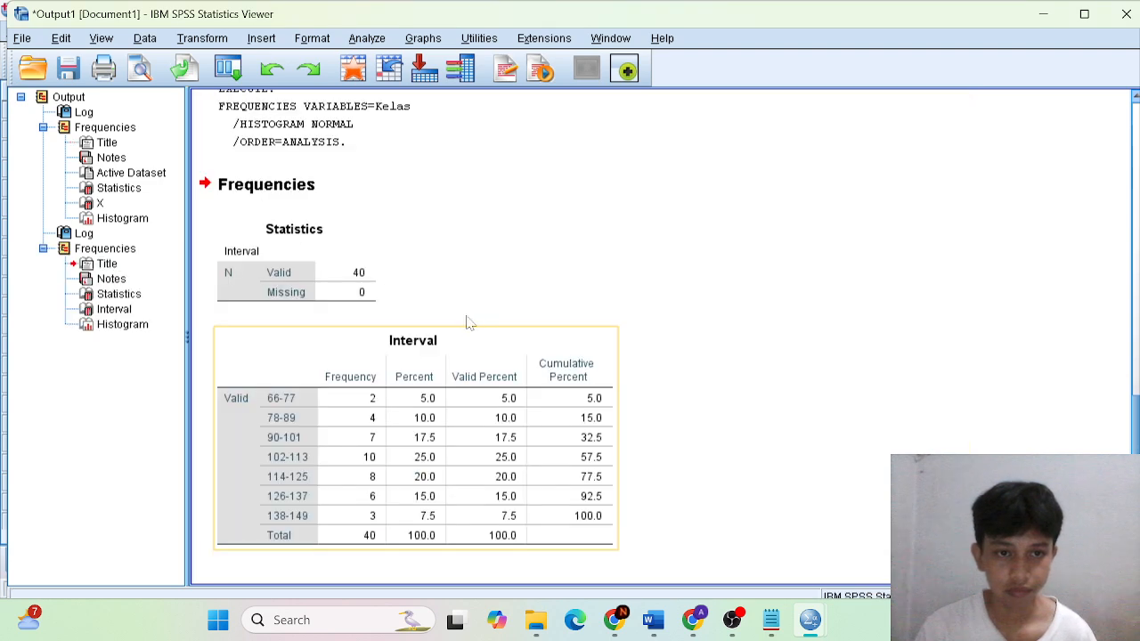
scroll(469, 322, "down", 5)
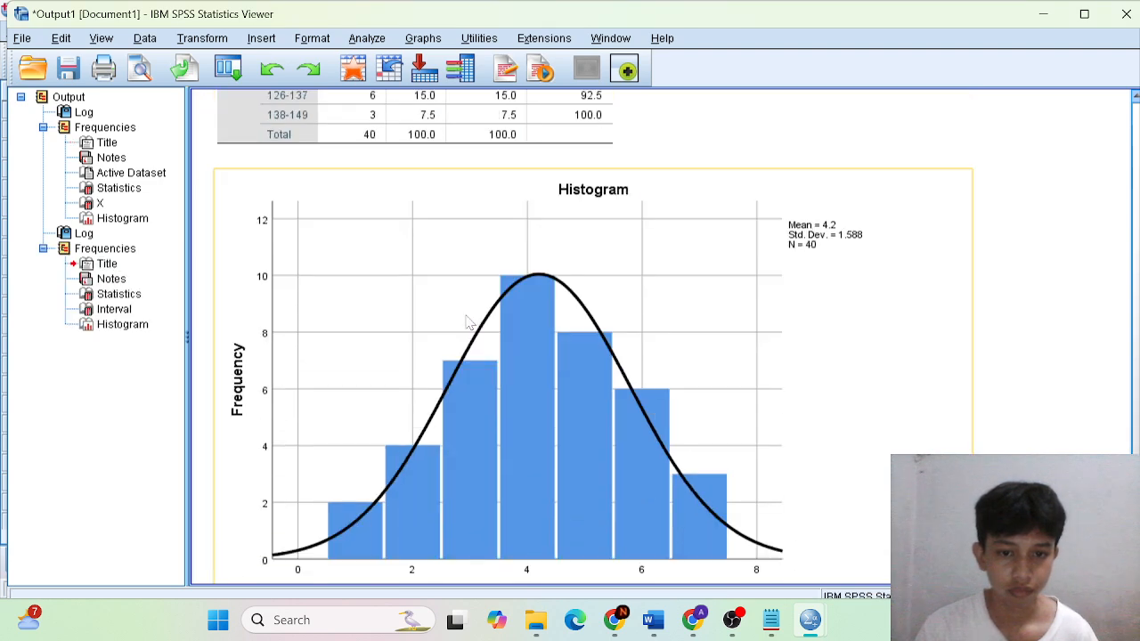
scroll(469, 322, "up", 8)
scroll(465, 318, "down", 5)
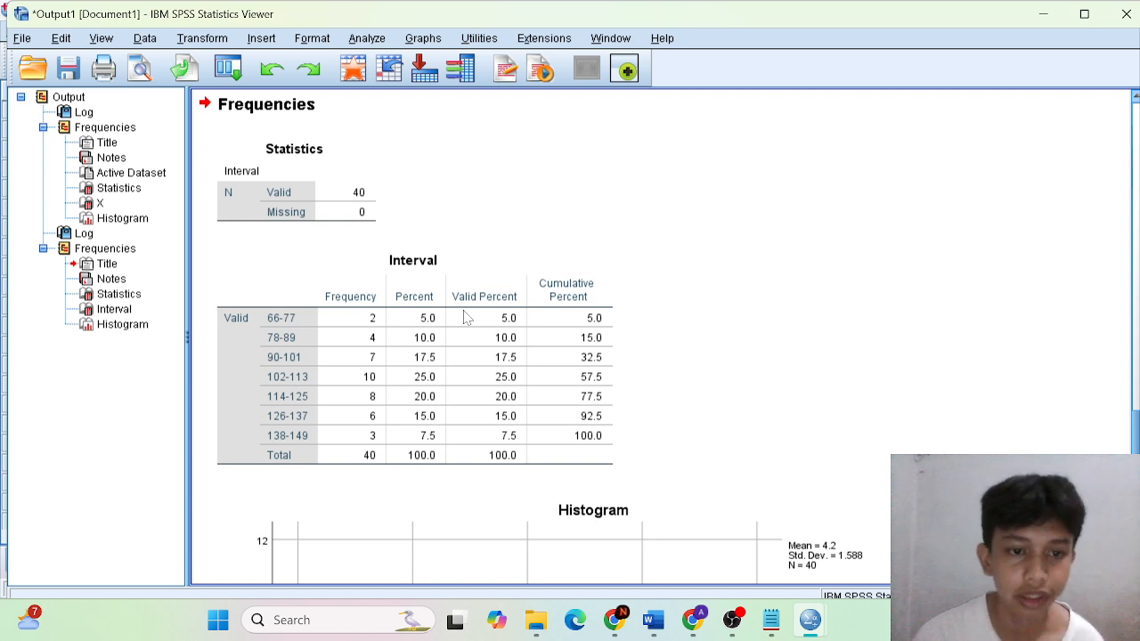
Open the data file Contoh51.sav from drive D: in a new window
scroll(451, 301, "down", 2)
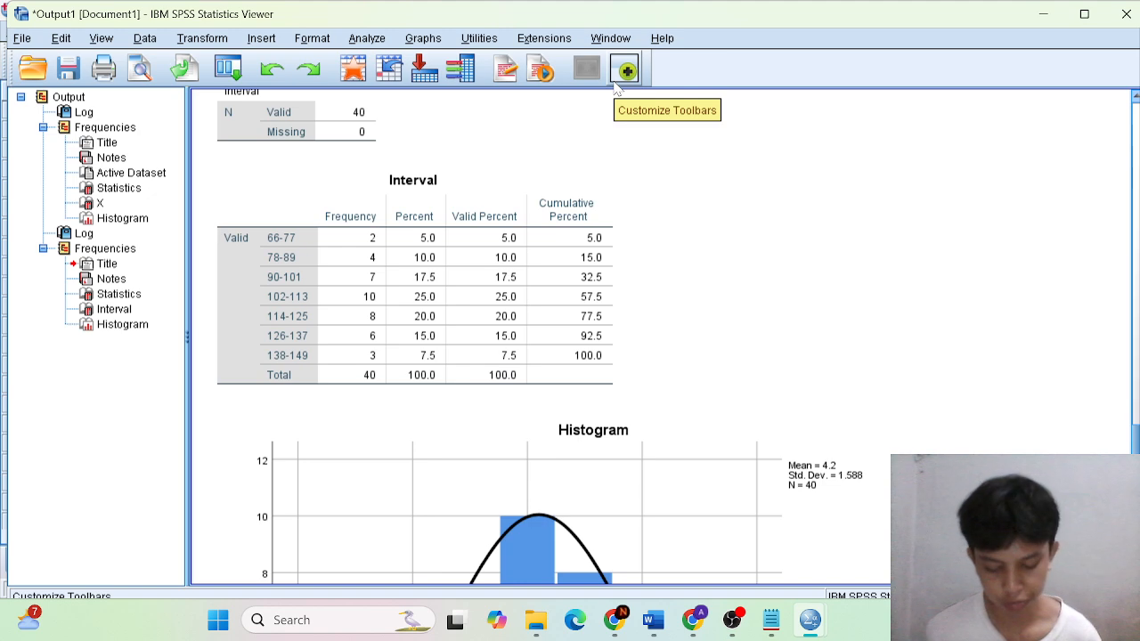
scroll(621, 111, "down", 8)
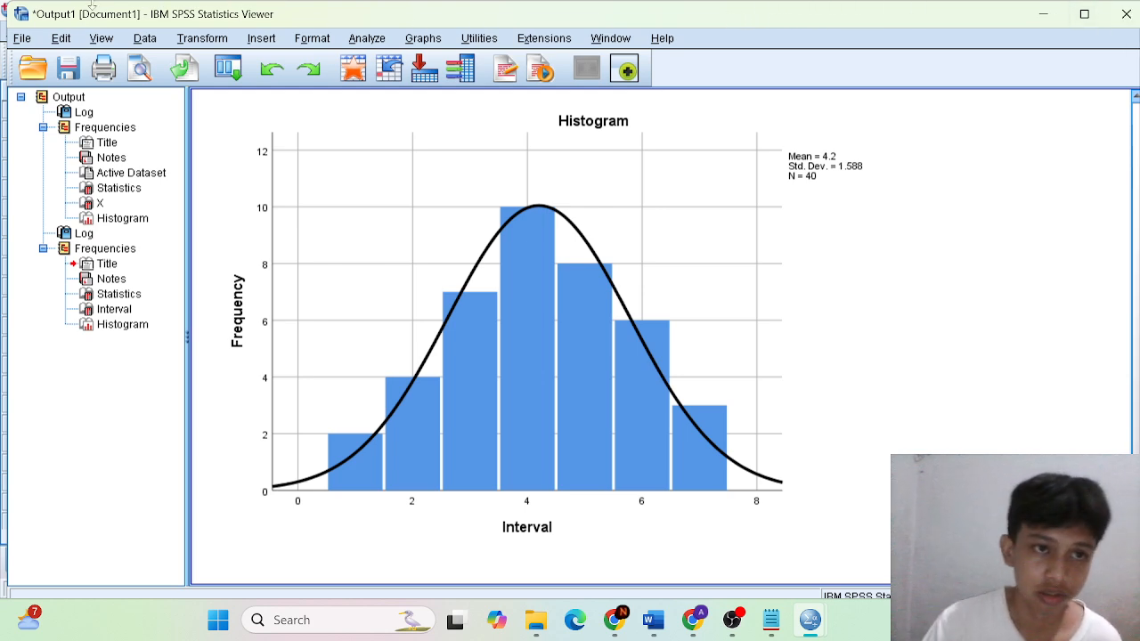
left_click(22, 40)
mouse_move(74, 85)
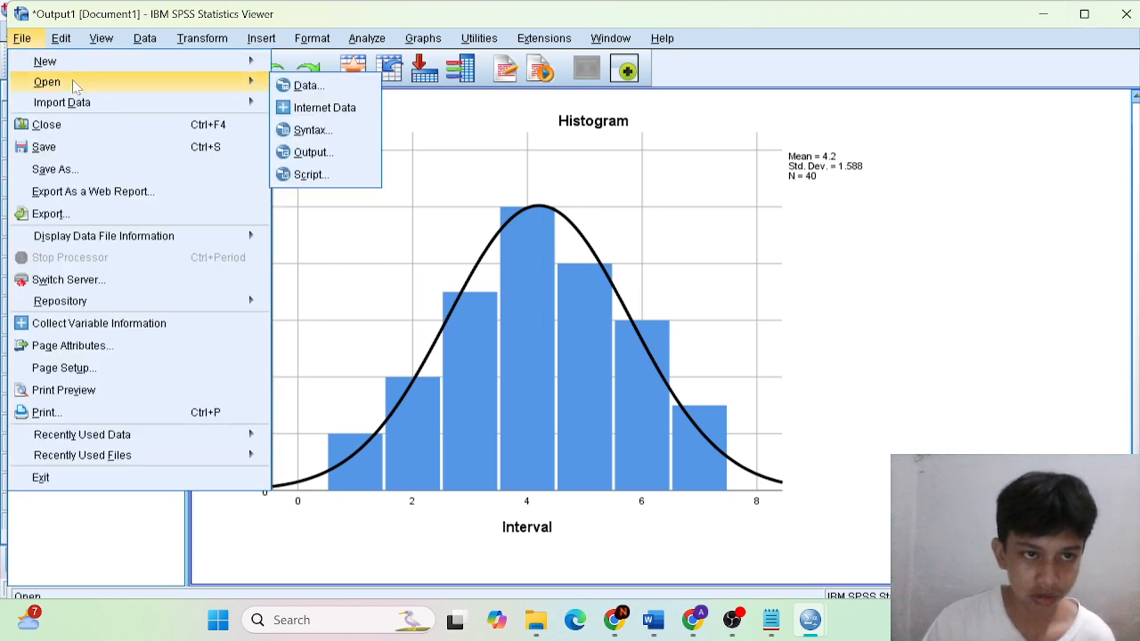
left_click(322, 87)
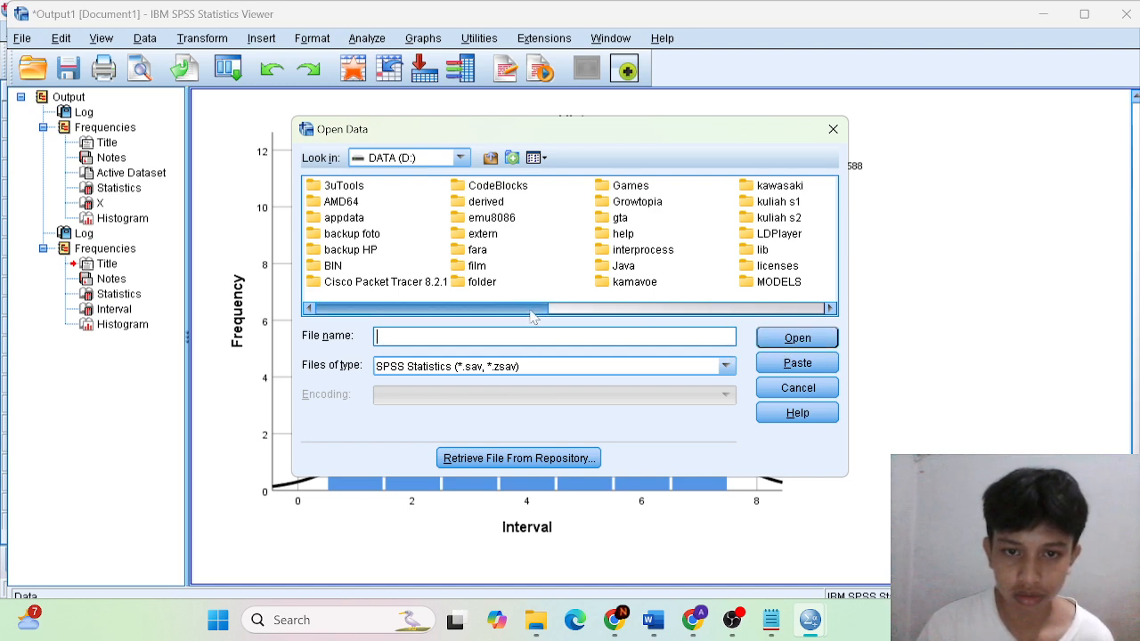
left_click_drag(532, 316, 850, 326)
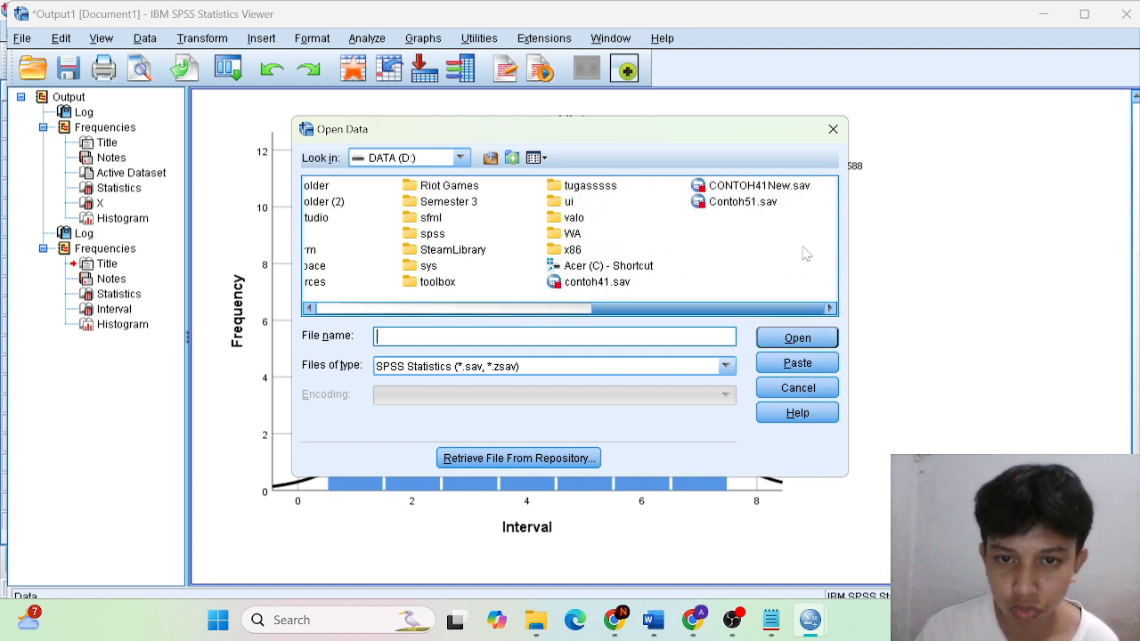
left_click(758, 202)
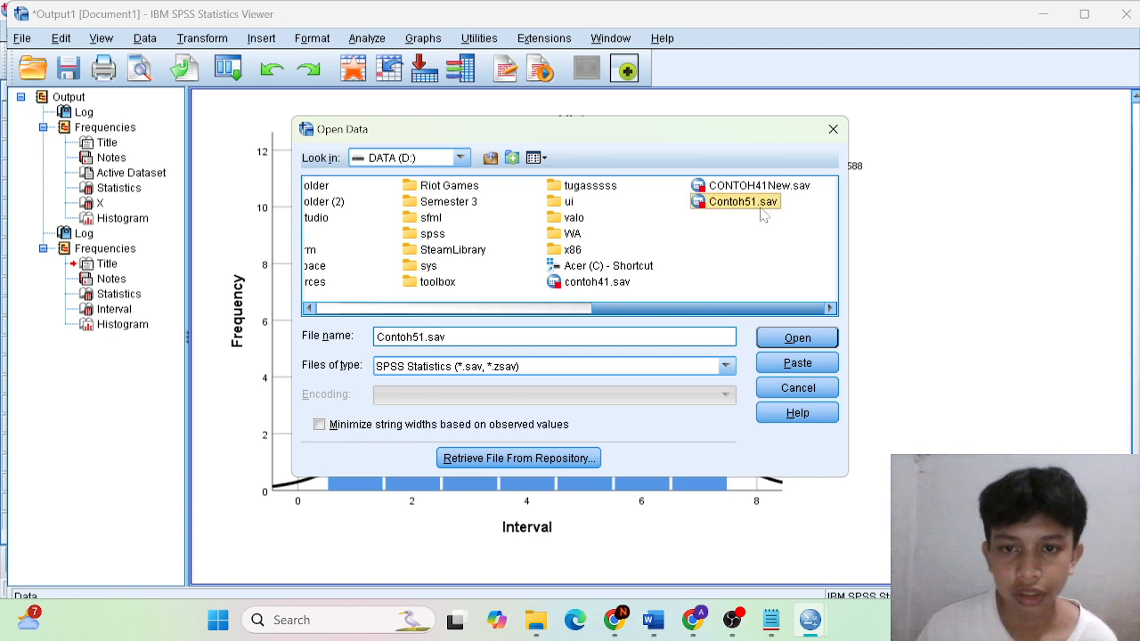
left_click(808, 339)
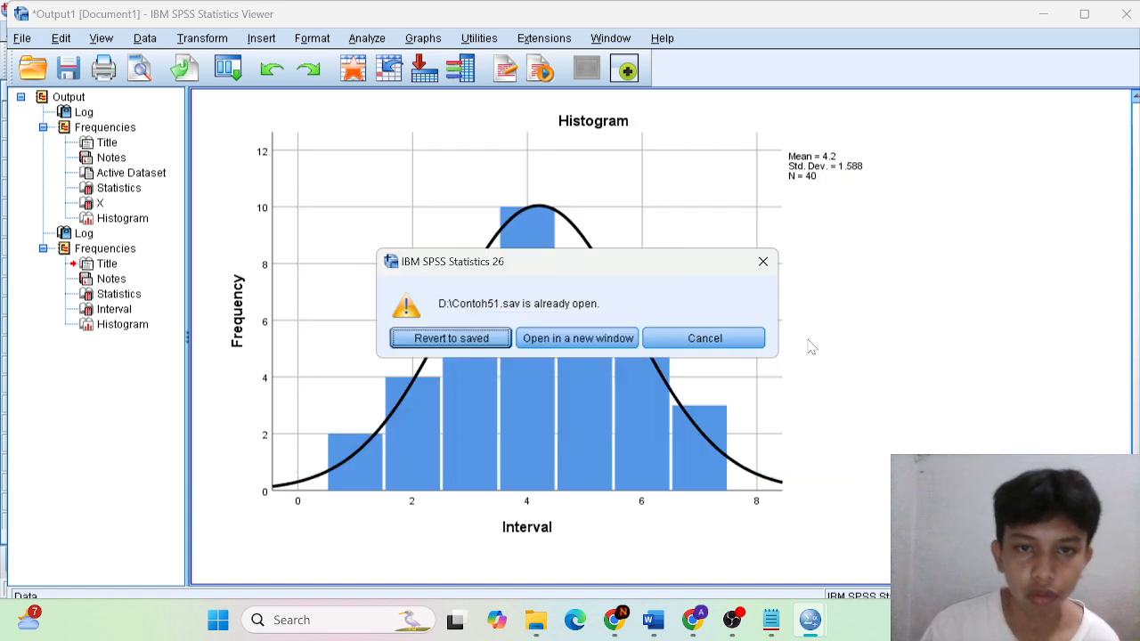
left_click(610, 344)
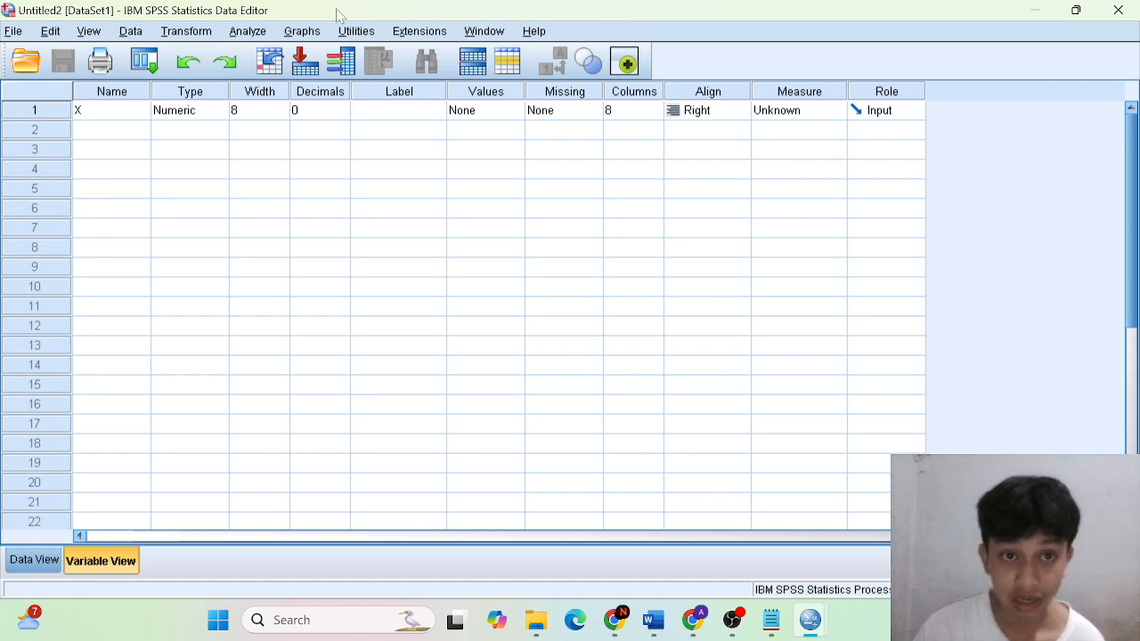
Set up a Frequencies analysis with X as the analysed variable
left_click(244, 33)
mouse_move(276, 77)
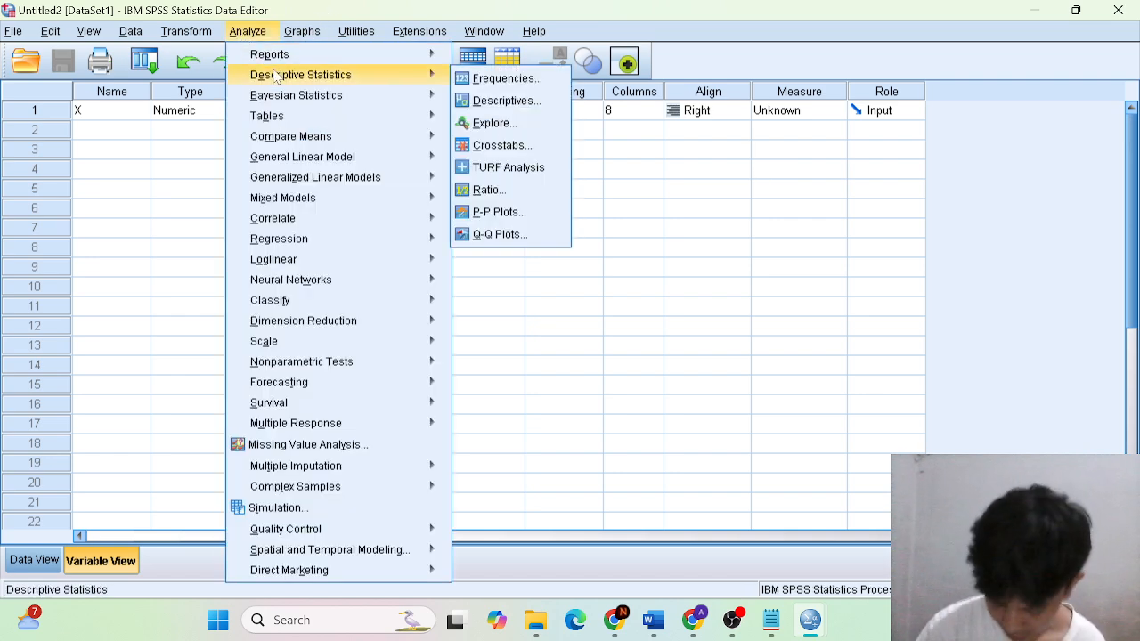
left_click(488, 79)
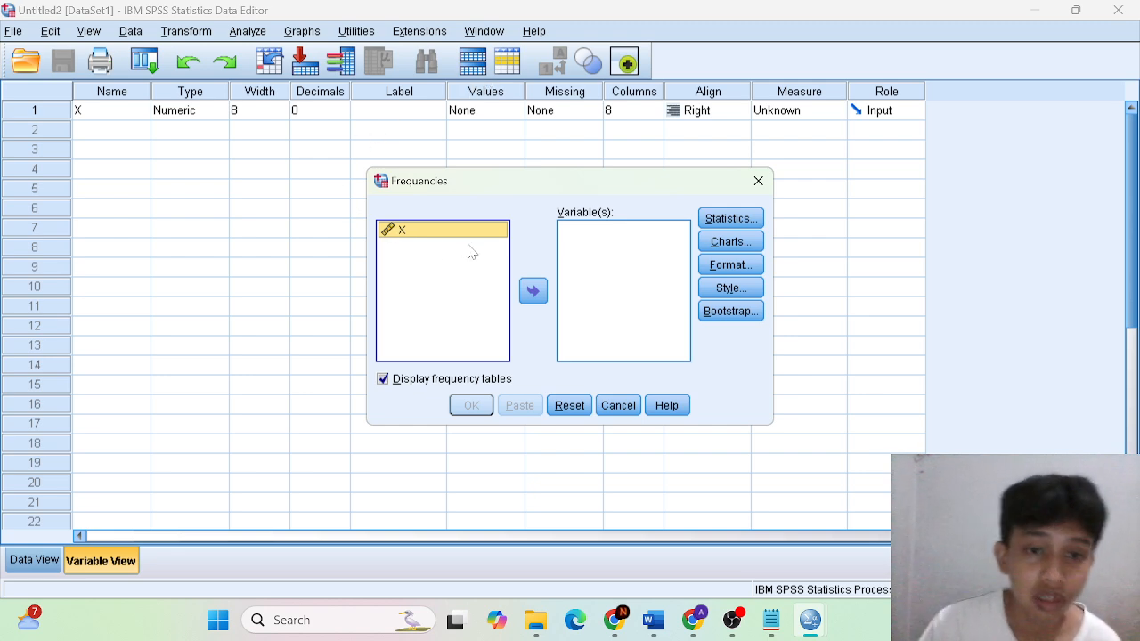
left_click(539, 299)
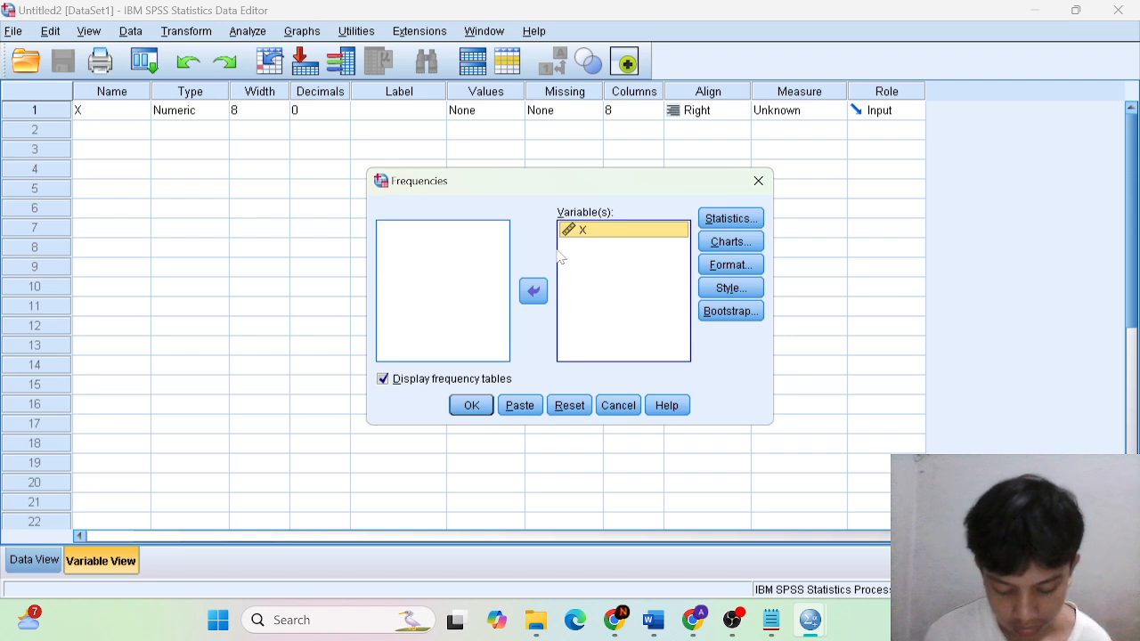
Include the mean, median and mode in the Frequencies statistics for X, and enable custom percentiles
left_click(731, 219)
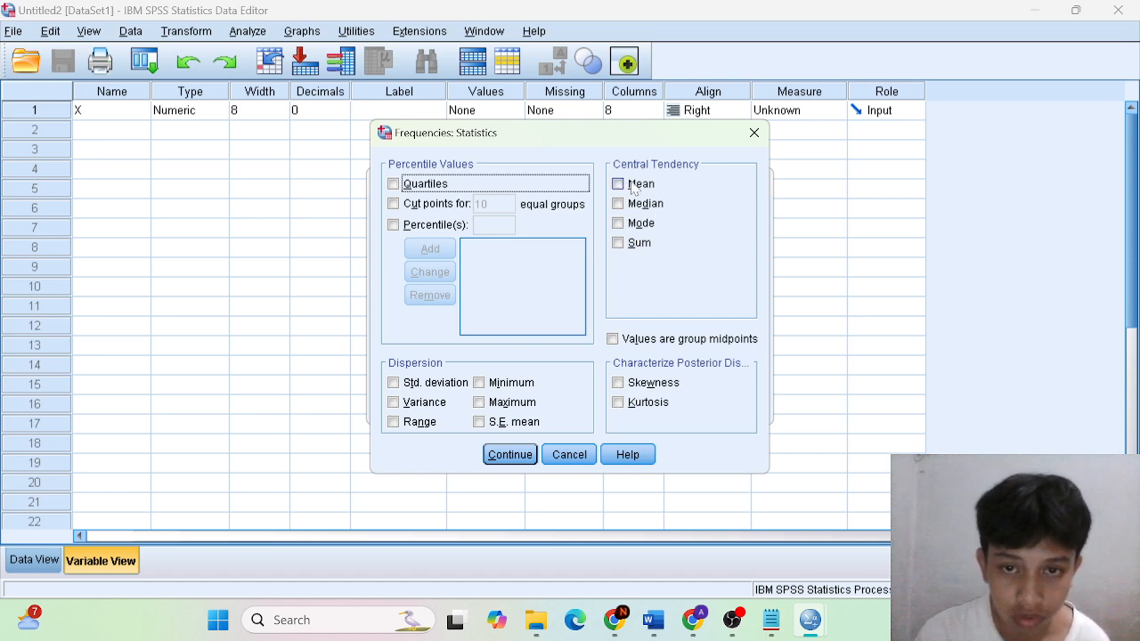
left_click(618, 184)
left_click(618, 203)
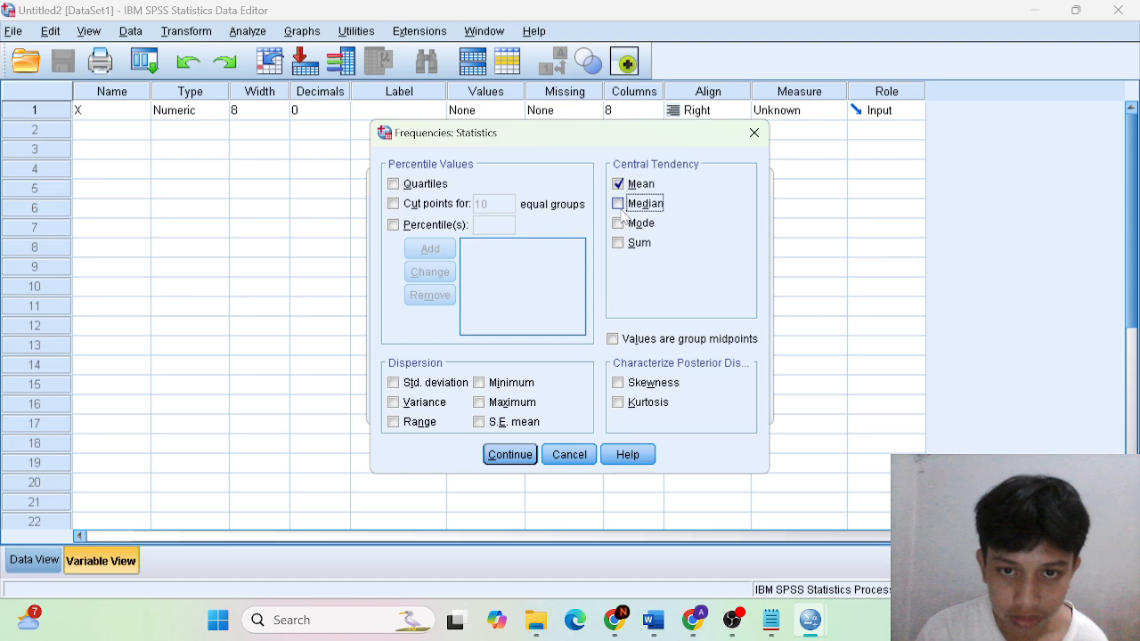
left_click(618, 222)
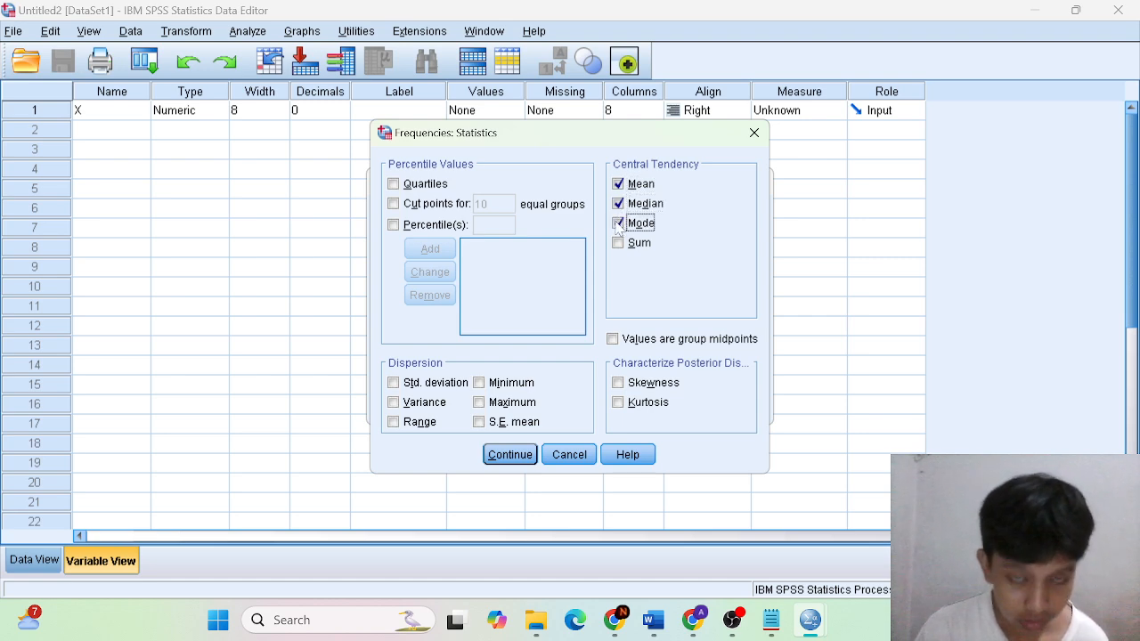
left_click(394, 226)
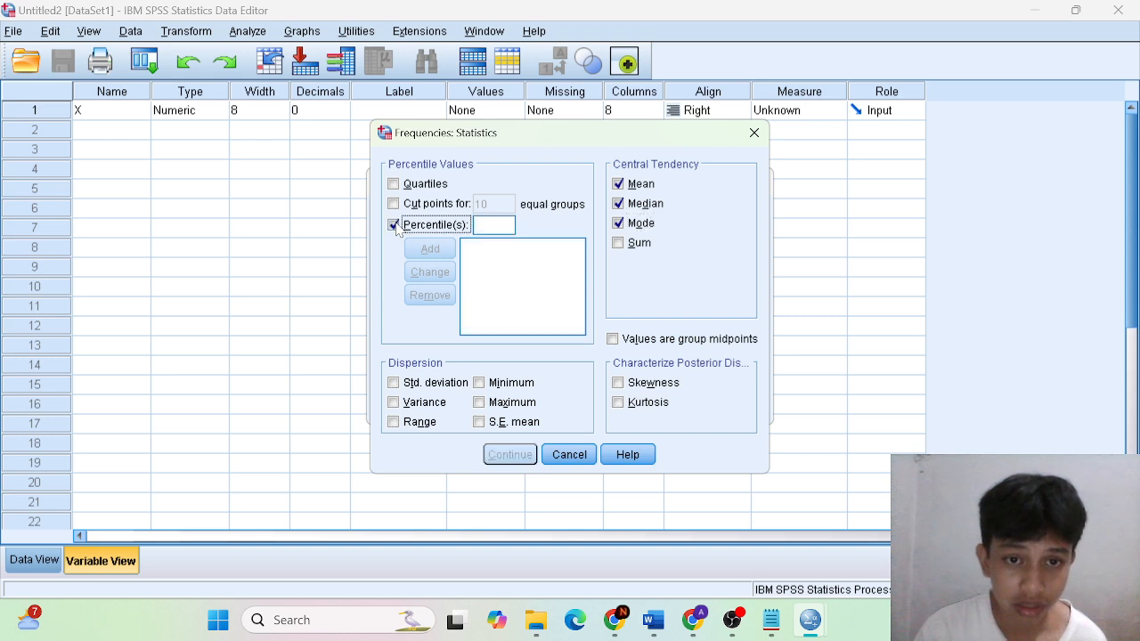
Include standard deviation, variance, range, minimum, maximum, skewness and kurtosis in the statistics for X
left_click(415, 383)
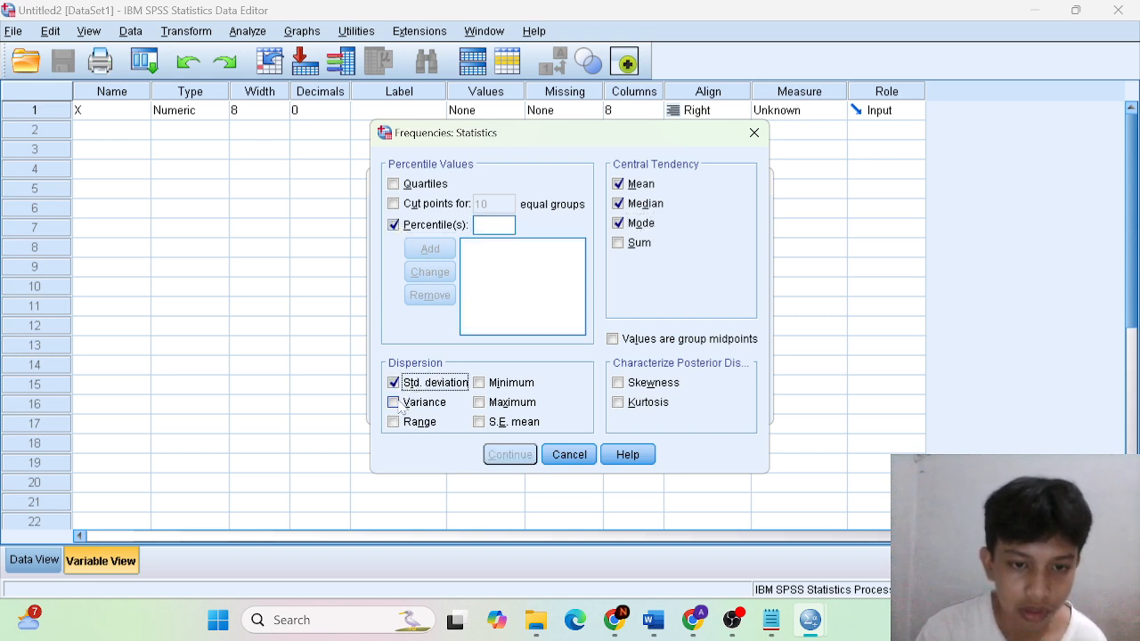
left_click(393, 402)
left_click(395, 422)
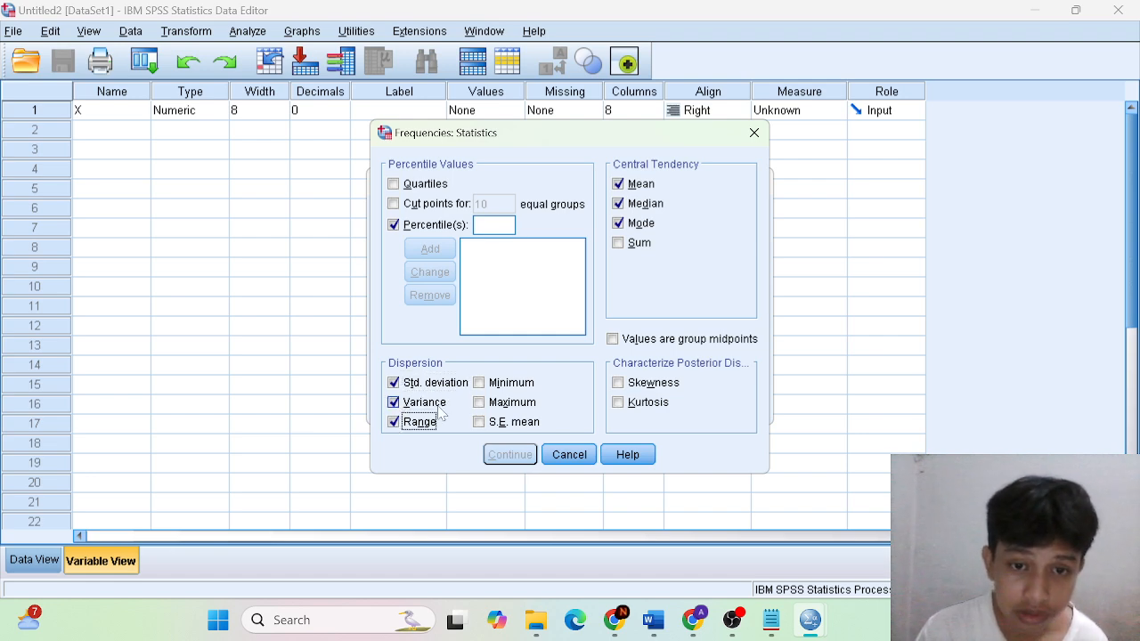
left_click(479, 383)
left_click(479, 403)
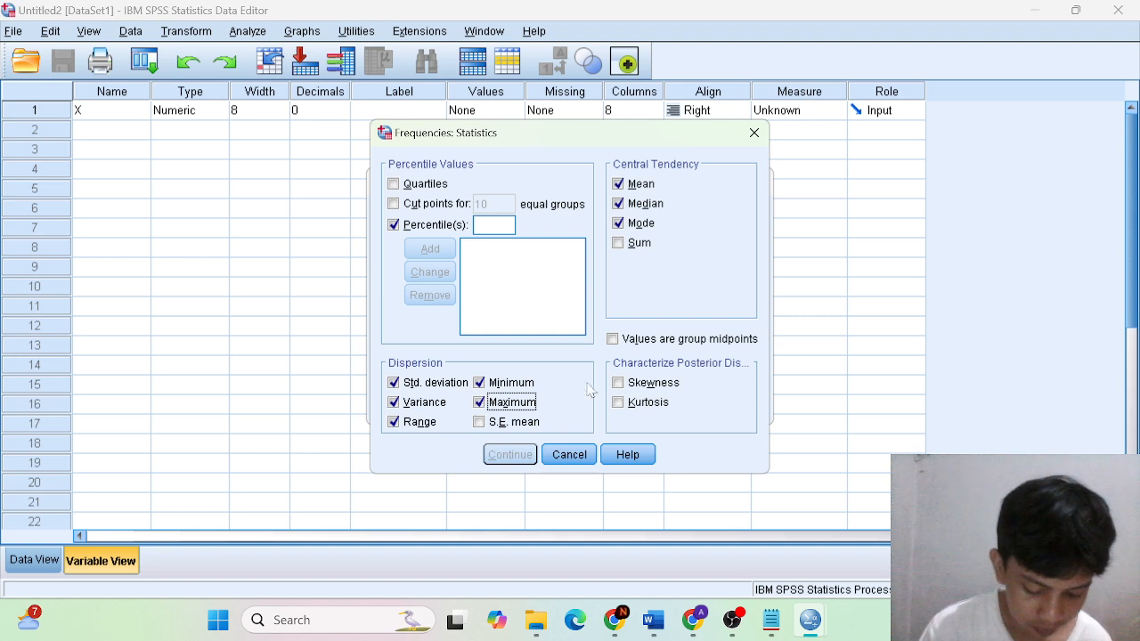
left_click(618, 383)
left_click(618, 403)
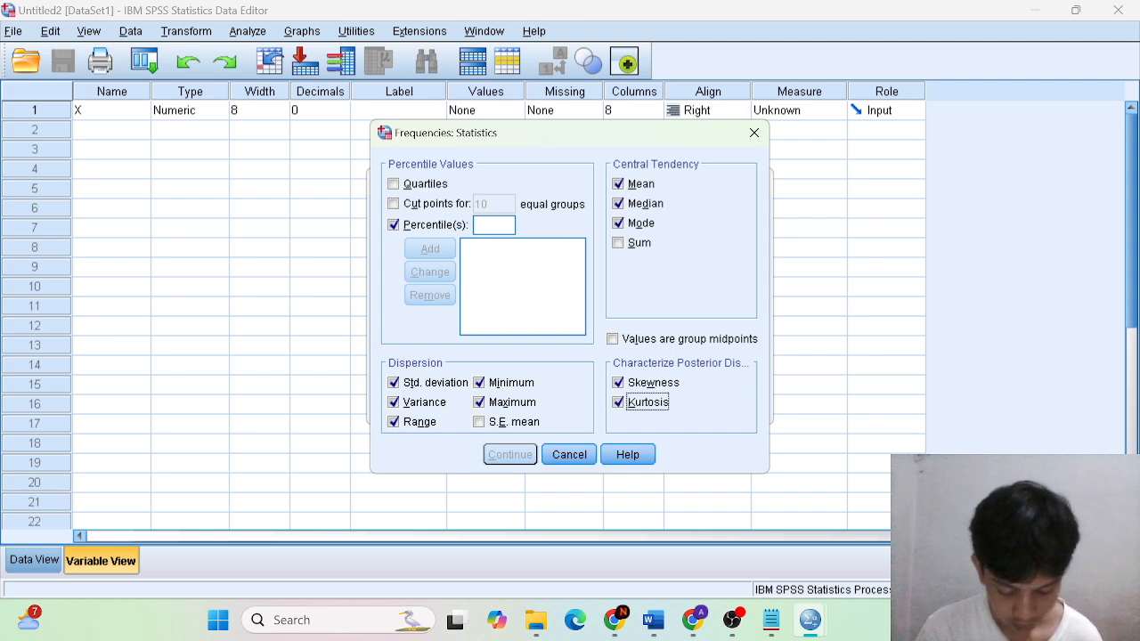
Add the percentiles 10, 25 and 50 to the requested statistics
left_click(494, 225)
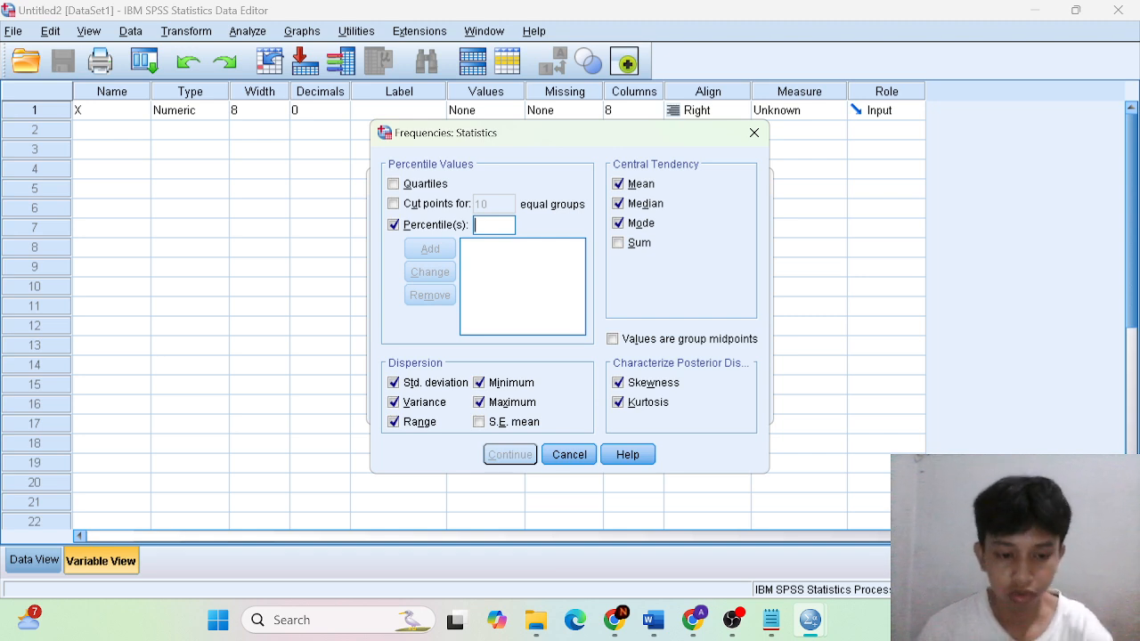
type("10")
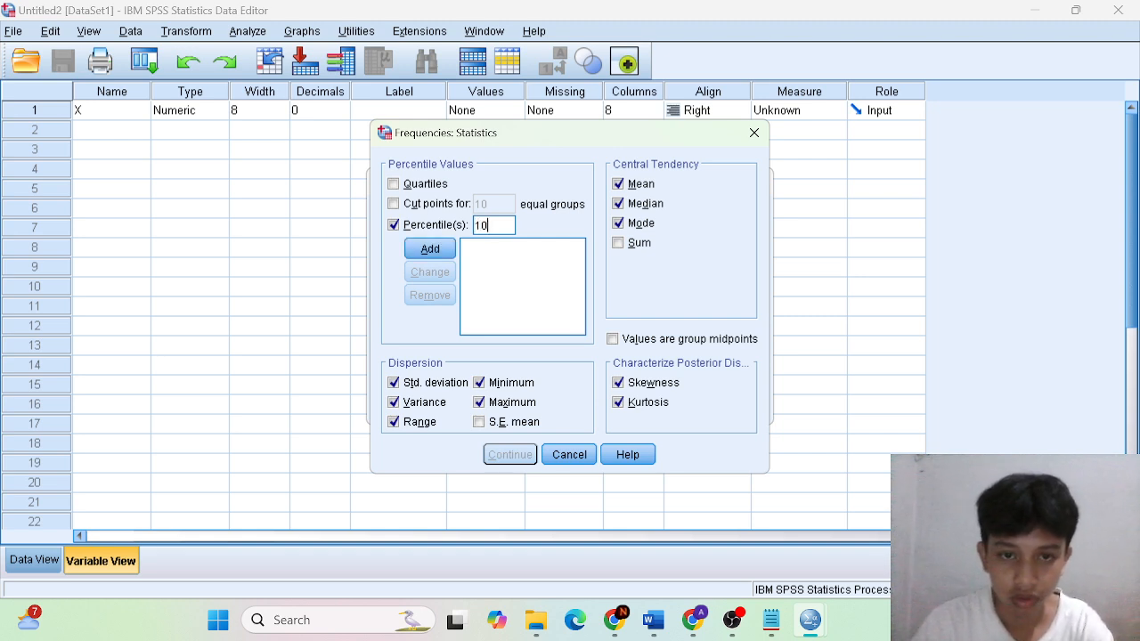
left_click(430, 250)
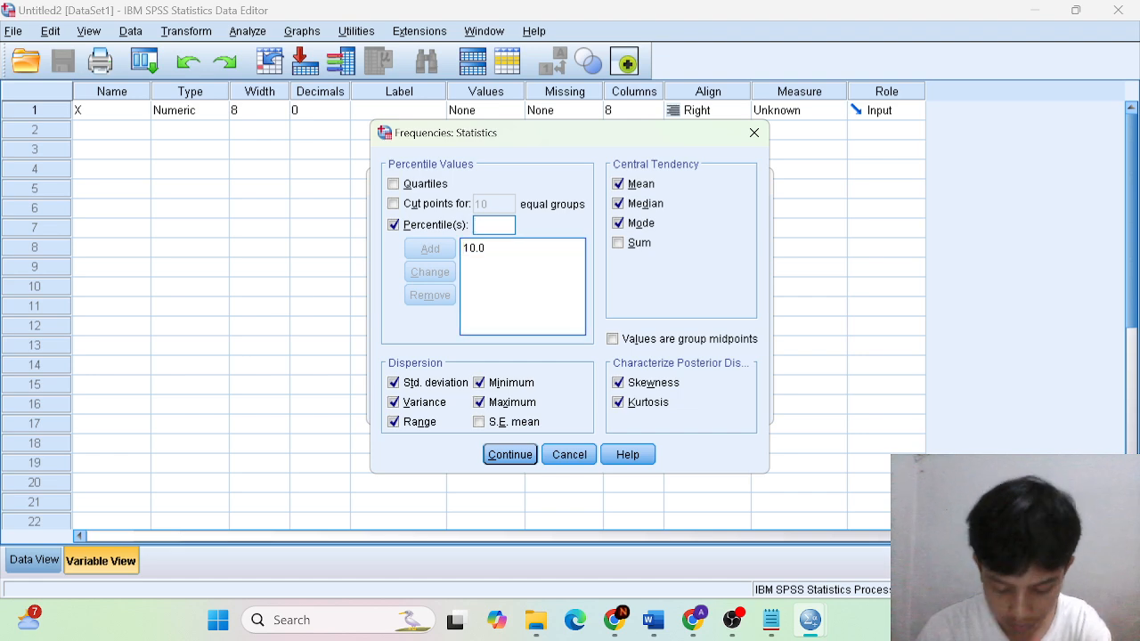
type("25")
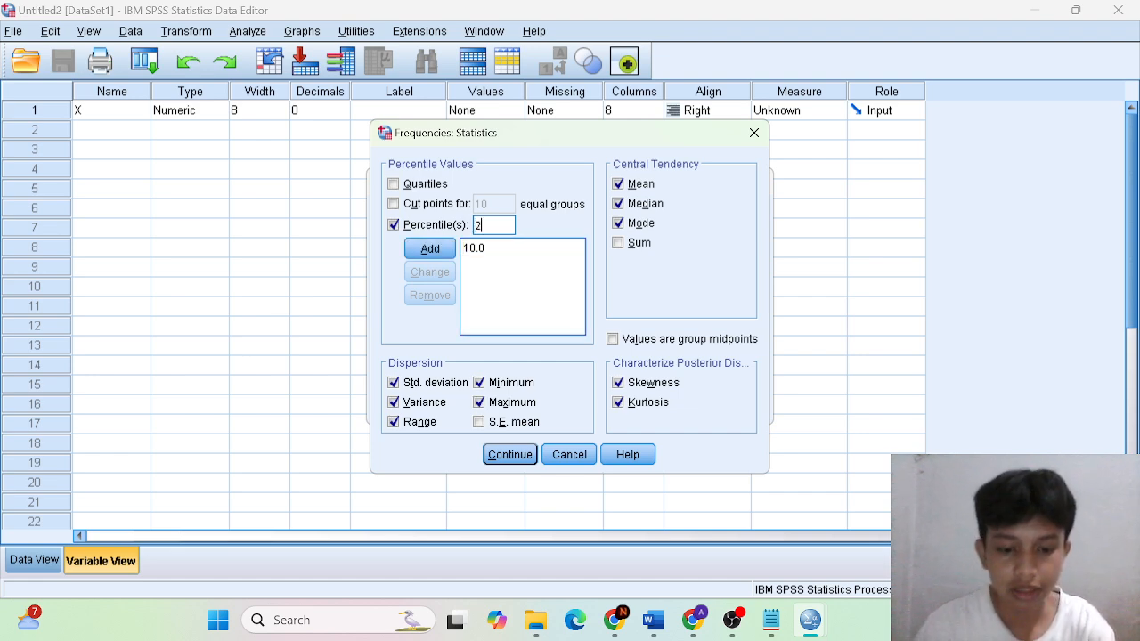
left_click(432, 249)
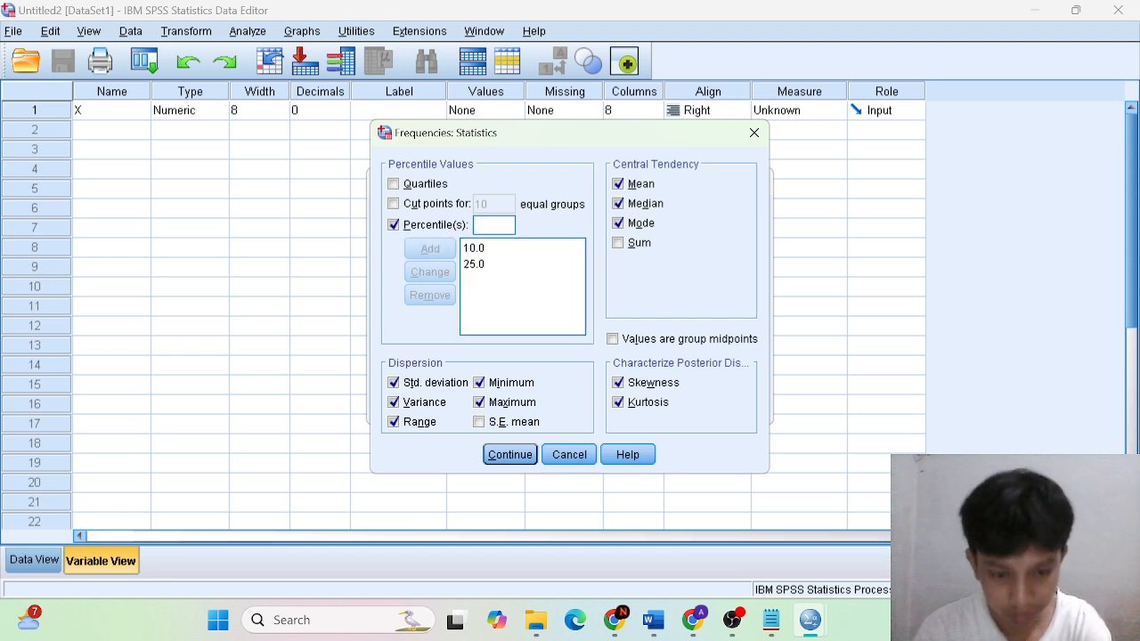
type("50")
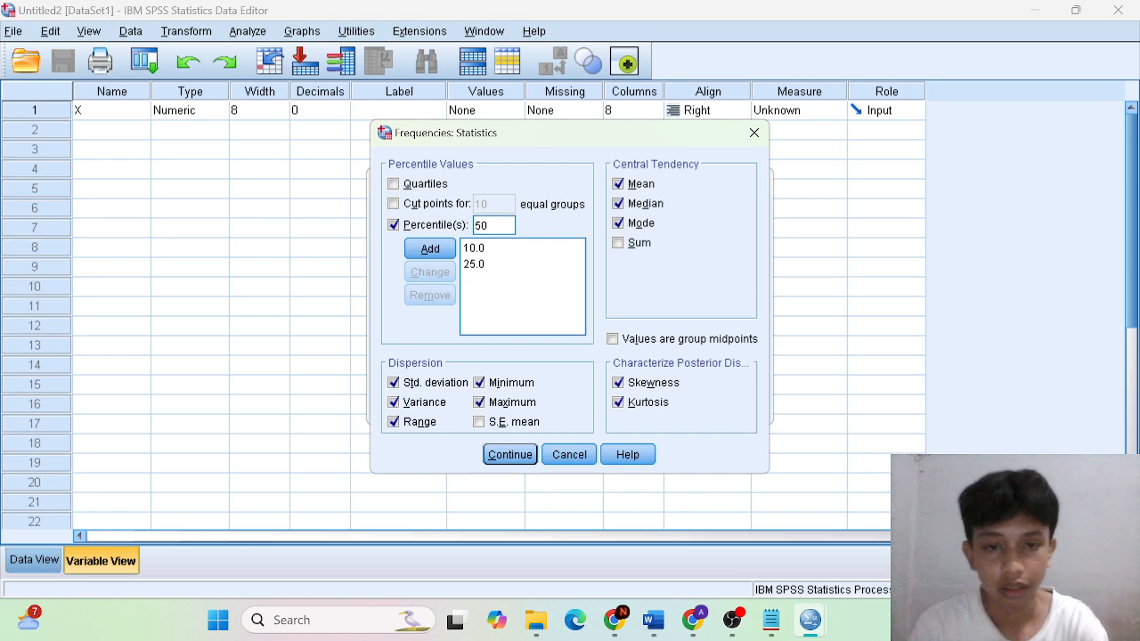
left_click(452, 252)
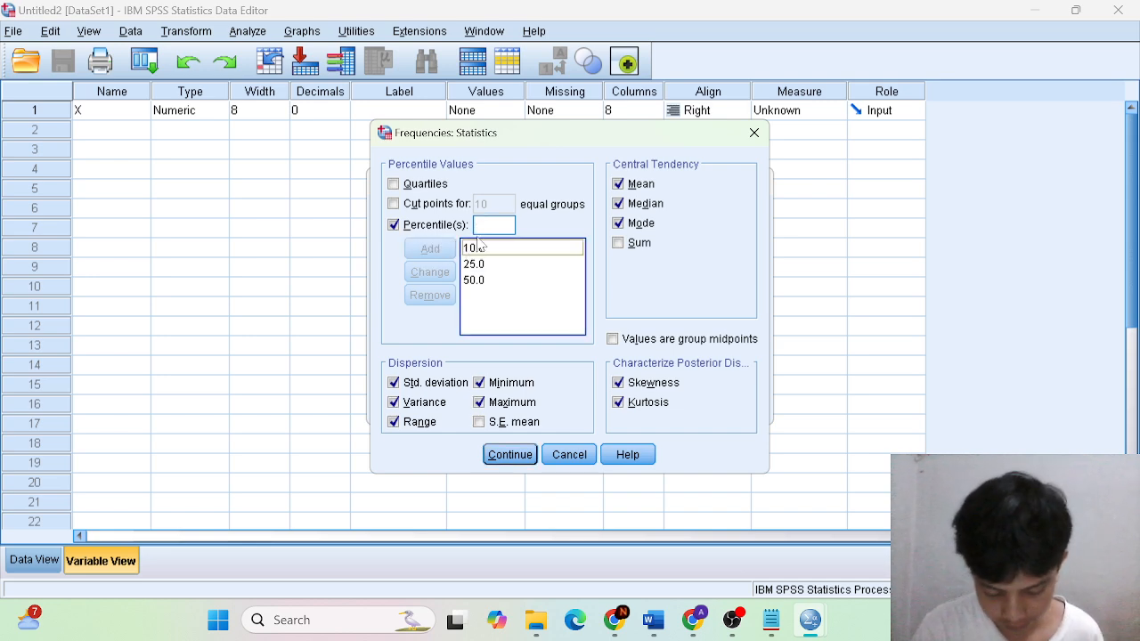
Add the percentiles 75 and 90, and accept the statistics selection
left_click(475, 225)
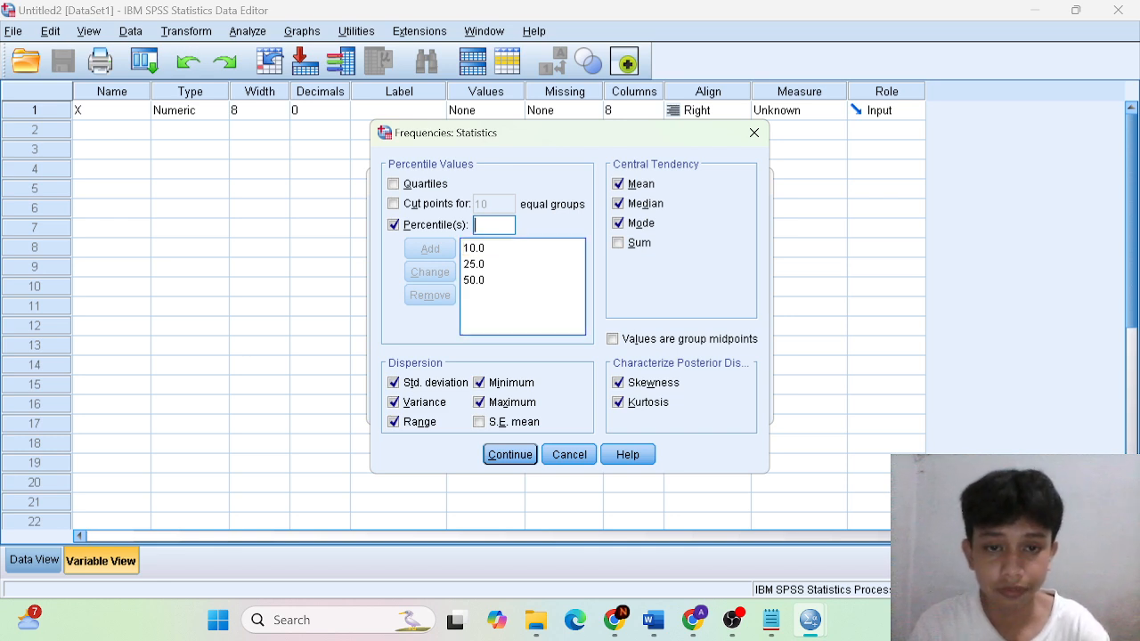
type("75")
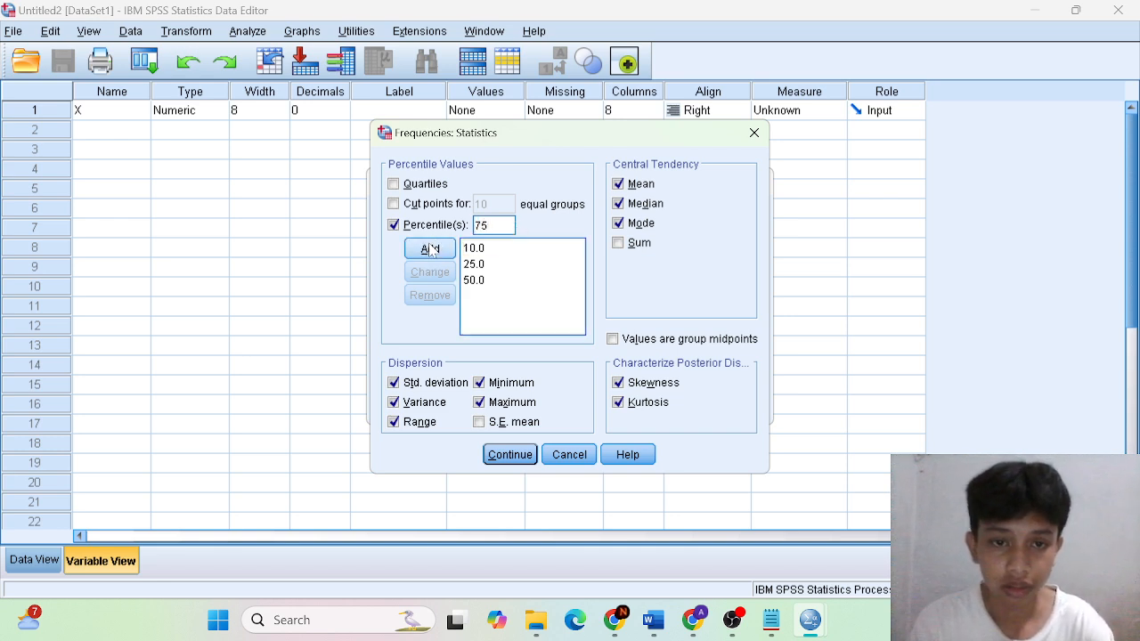
left_click(430, 249)
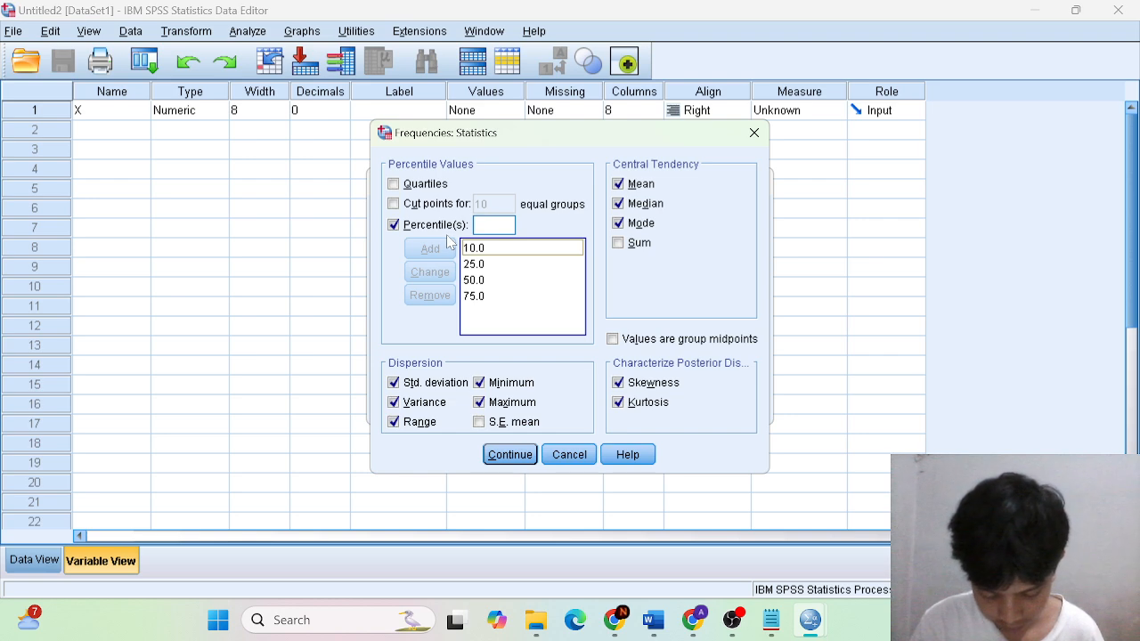
left_click(487, 225)
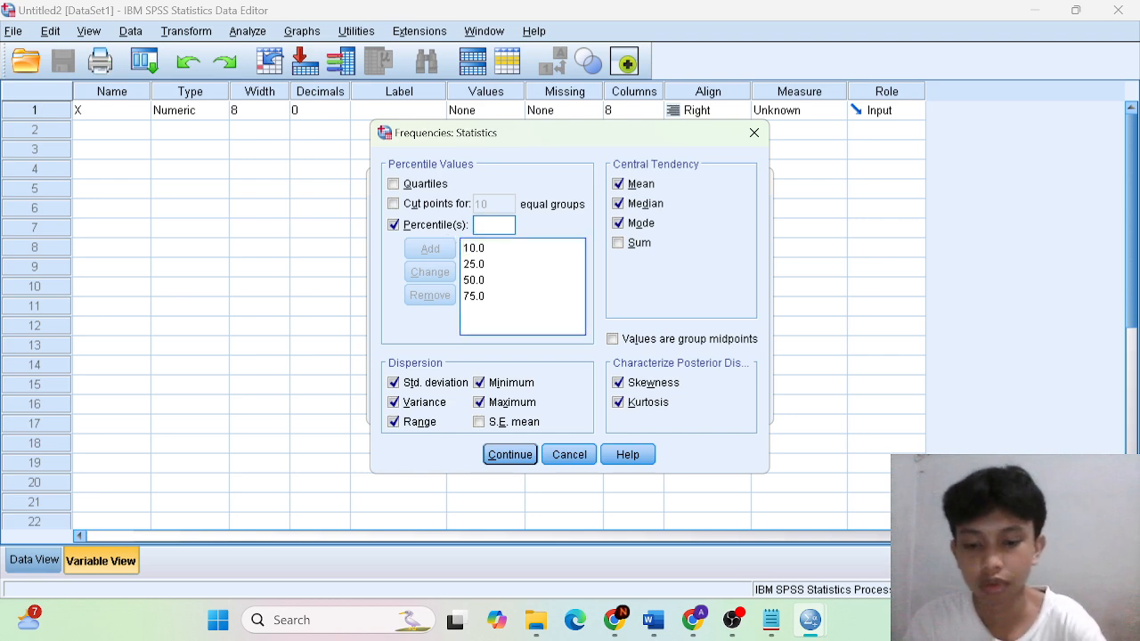
type("90")
left_click(431, 250)
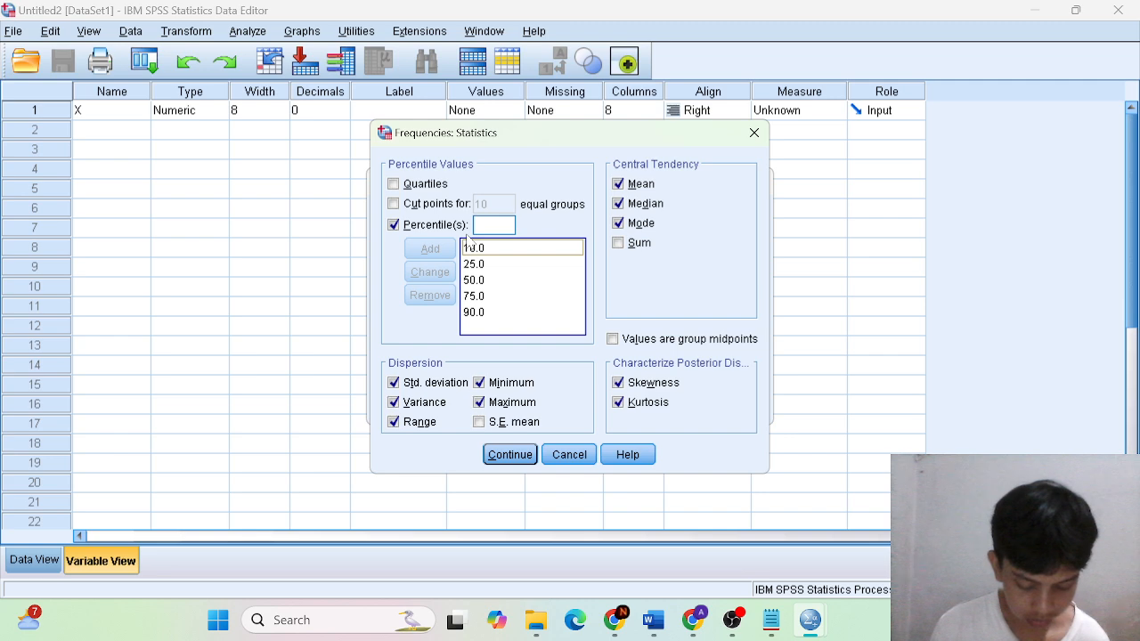
left_click(510, 455)
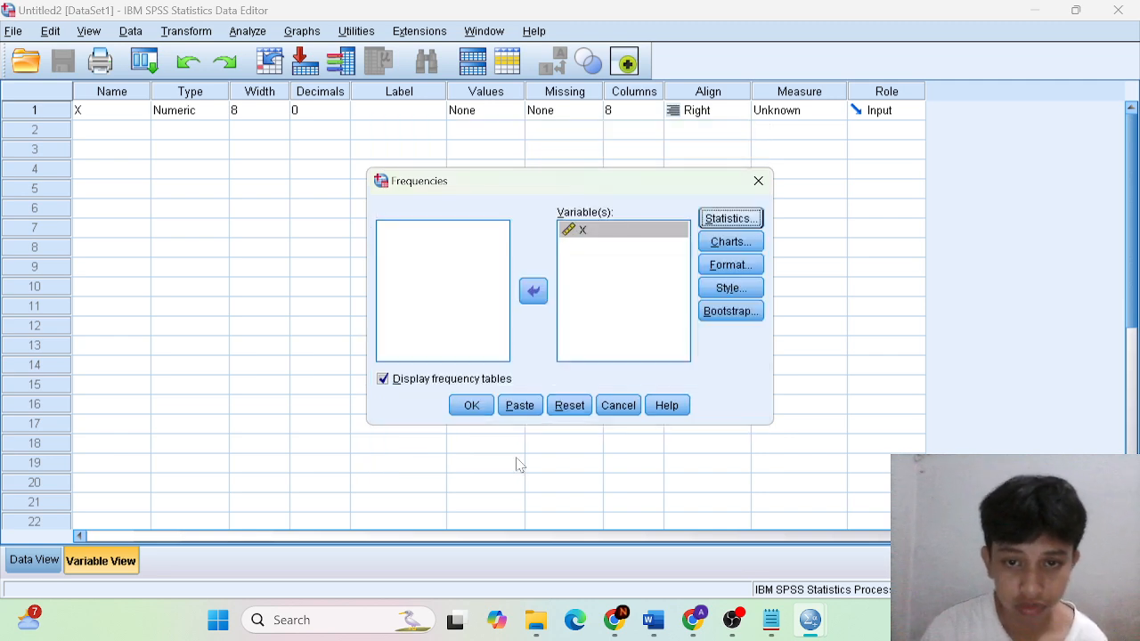
Run the Frequencies analysis of X and review its Statistics table and frequency table
left_click(458, 409)
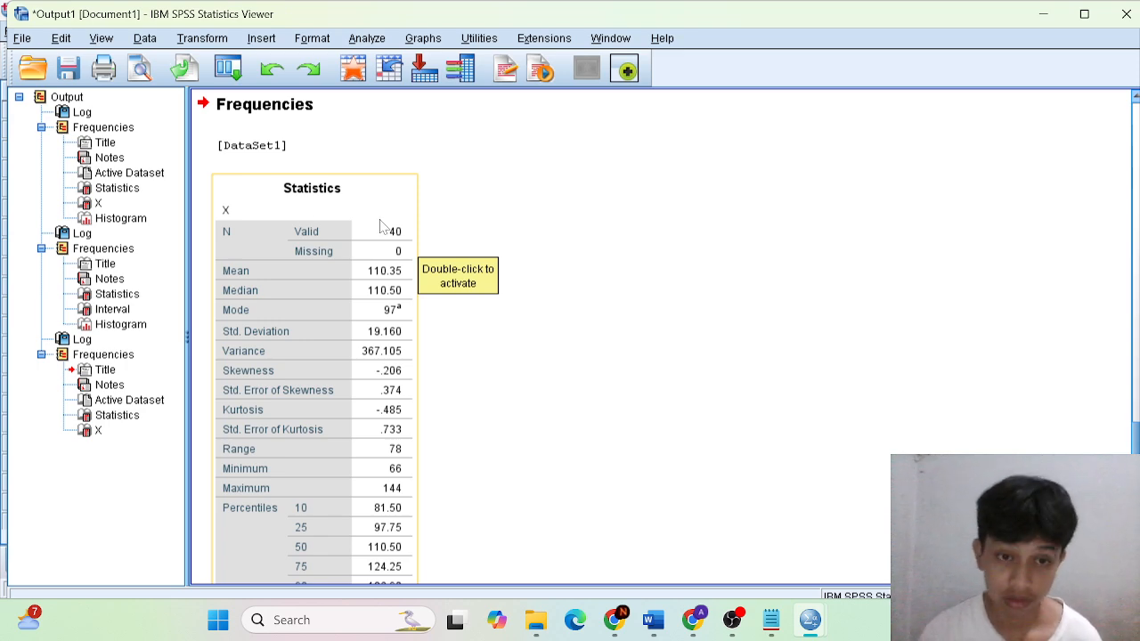
scroll(380, 226, "down", 2)
scroll(362, 206, "up", 1)
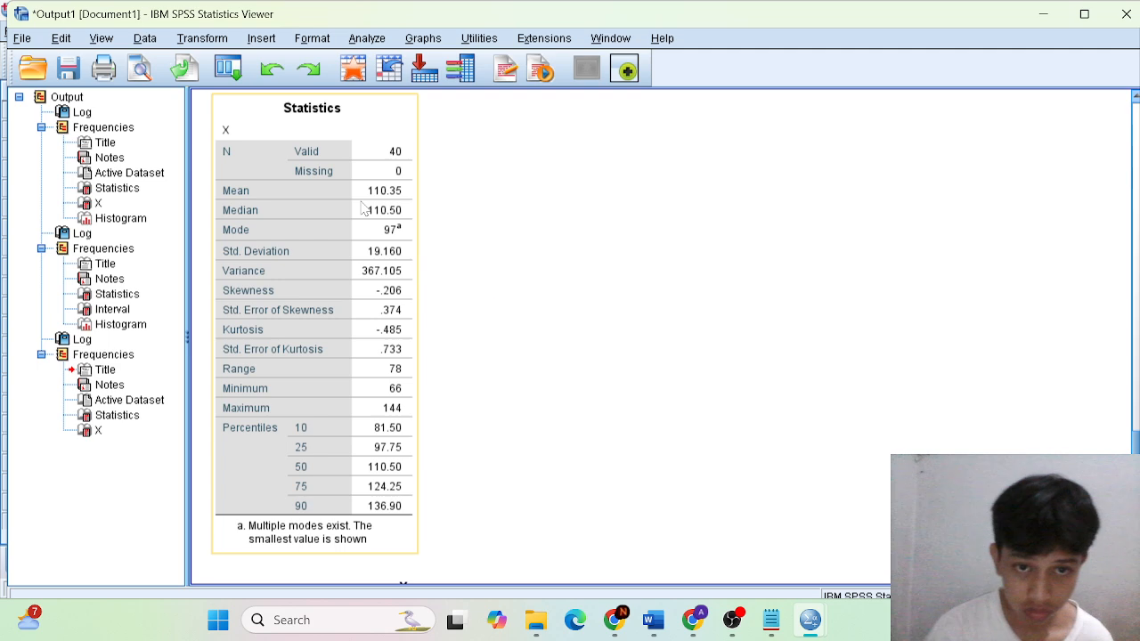
left_click(470, 238)
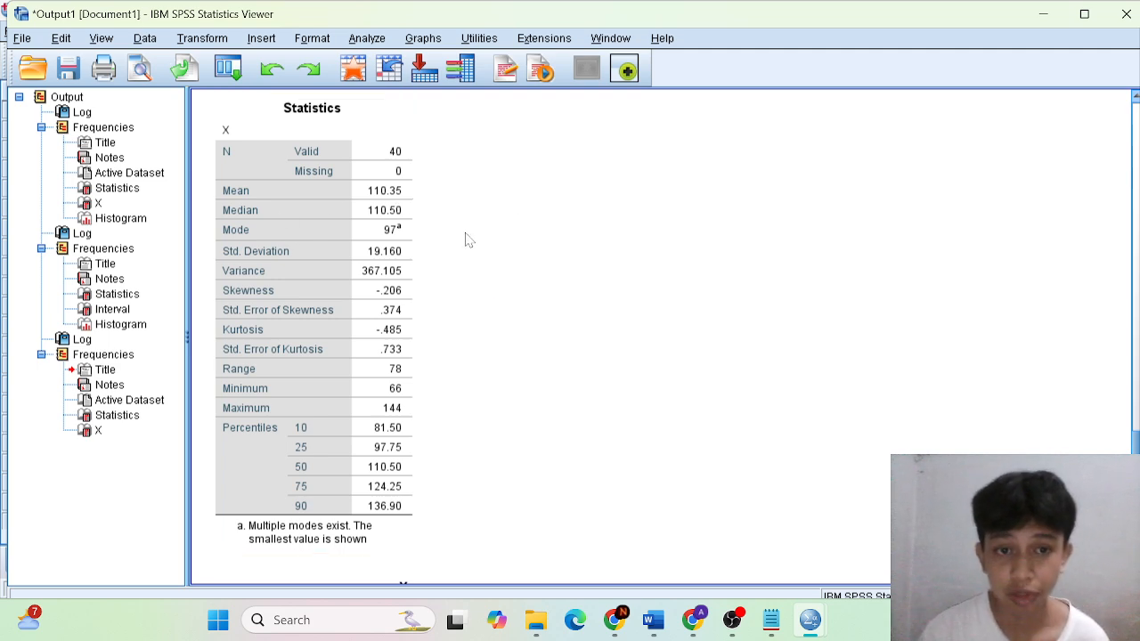
scroll(484, 285, "down", 4)
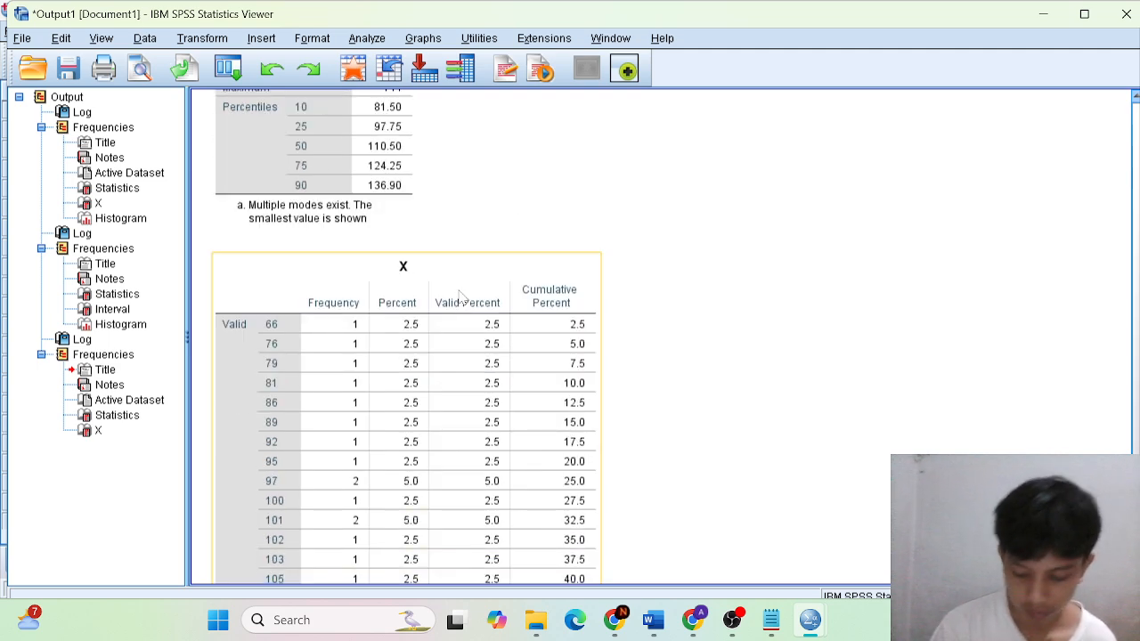
left_click(467, 301)
scroll(467, 301, "down", 4)
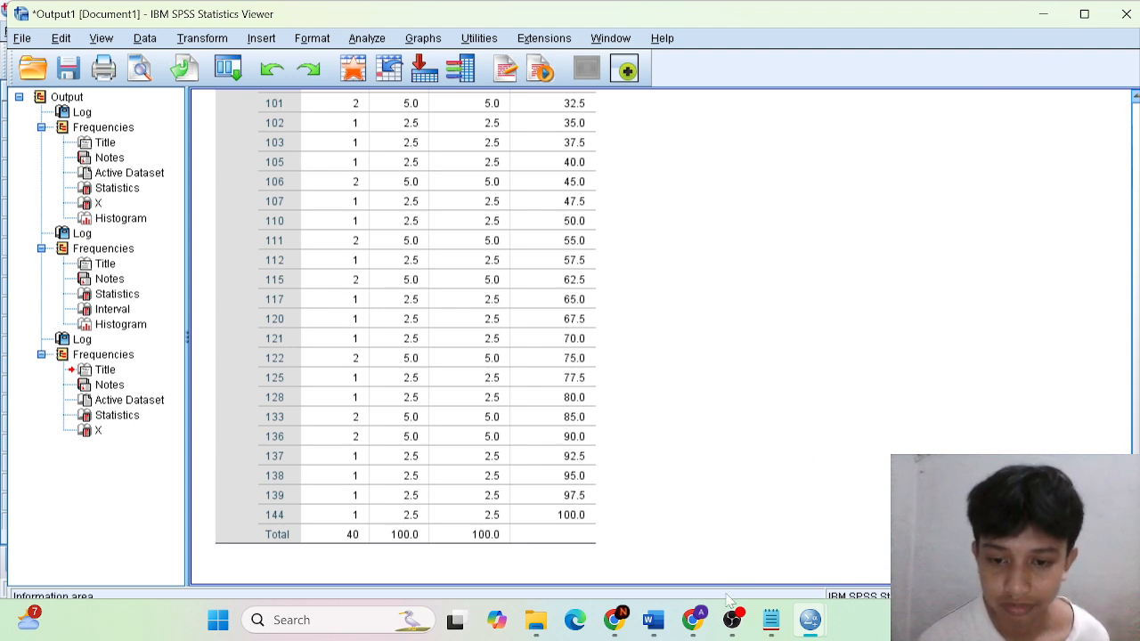
left_click(732, 620)
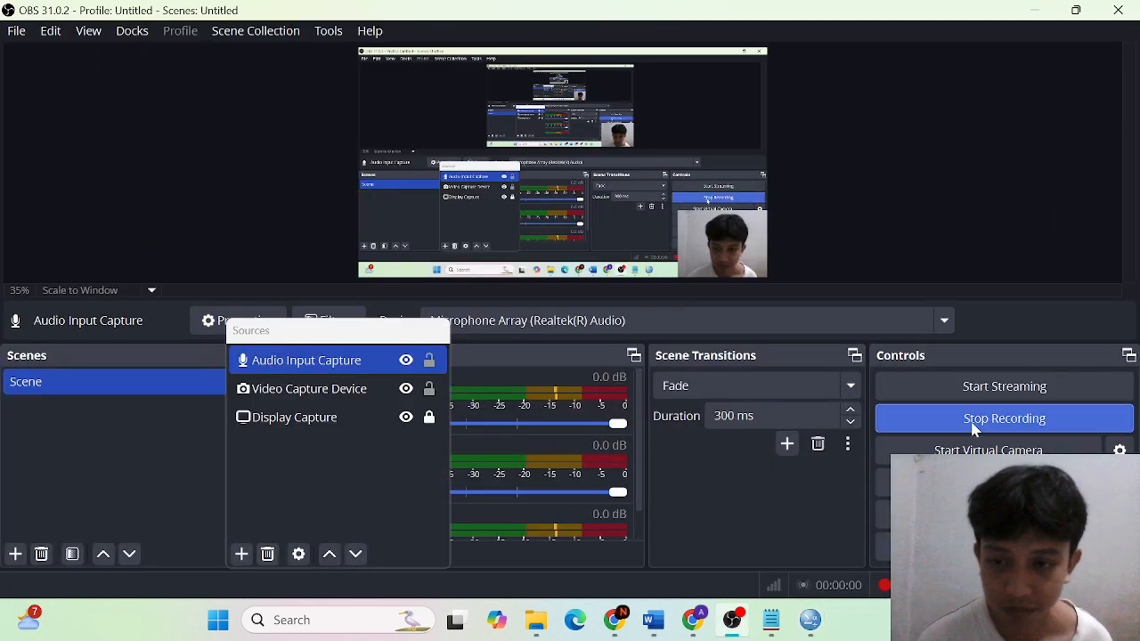